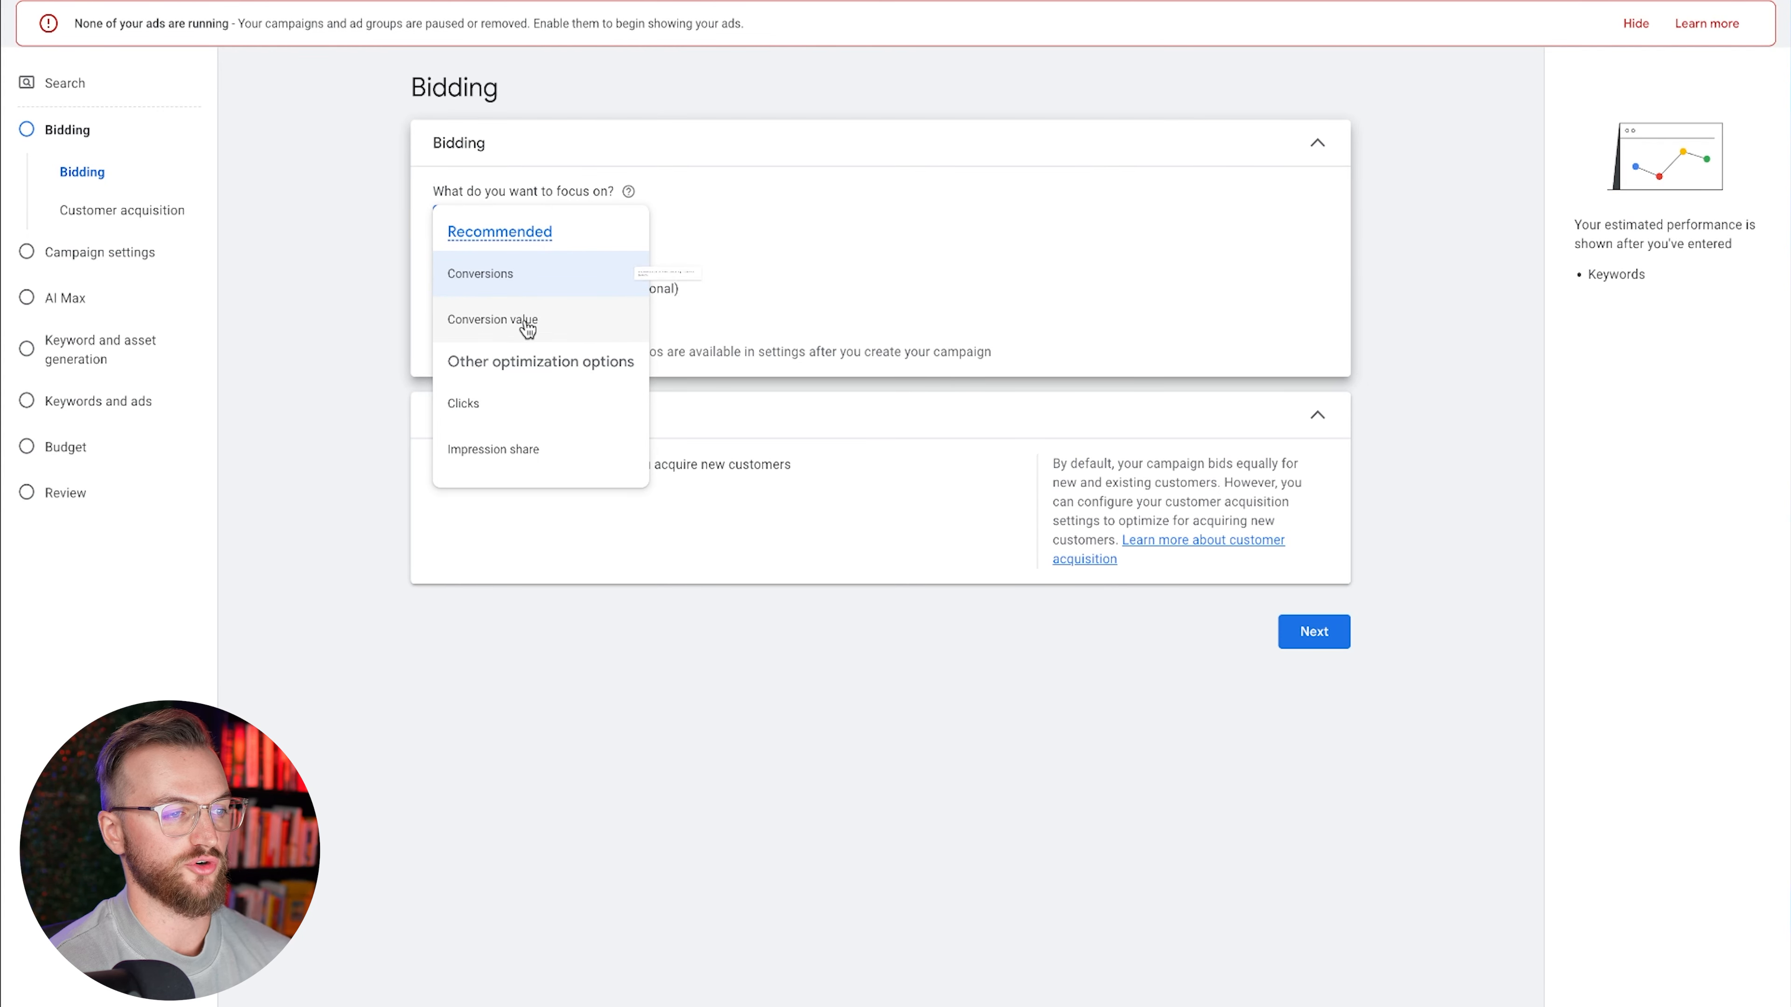
Keep Conversions as the bidding focus and exclude the Google Search Partners Network and Google Display Network in the campaign settings
{"action": "left_click", "coordinate": [760, 247]}
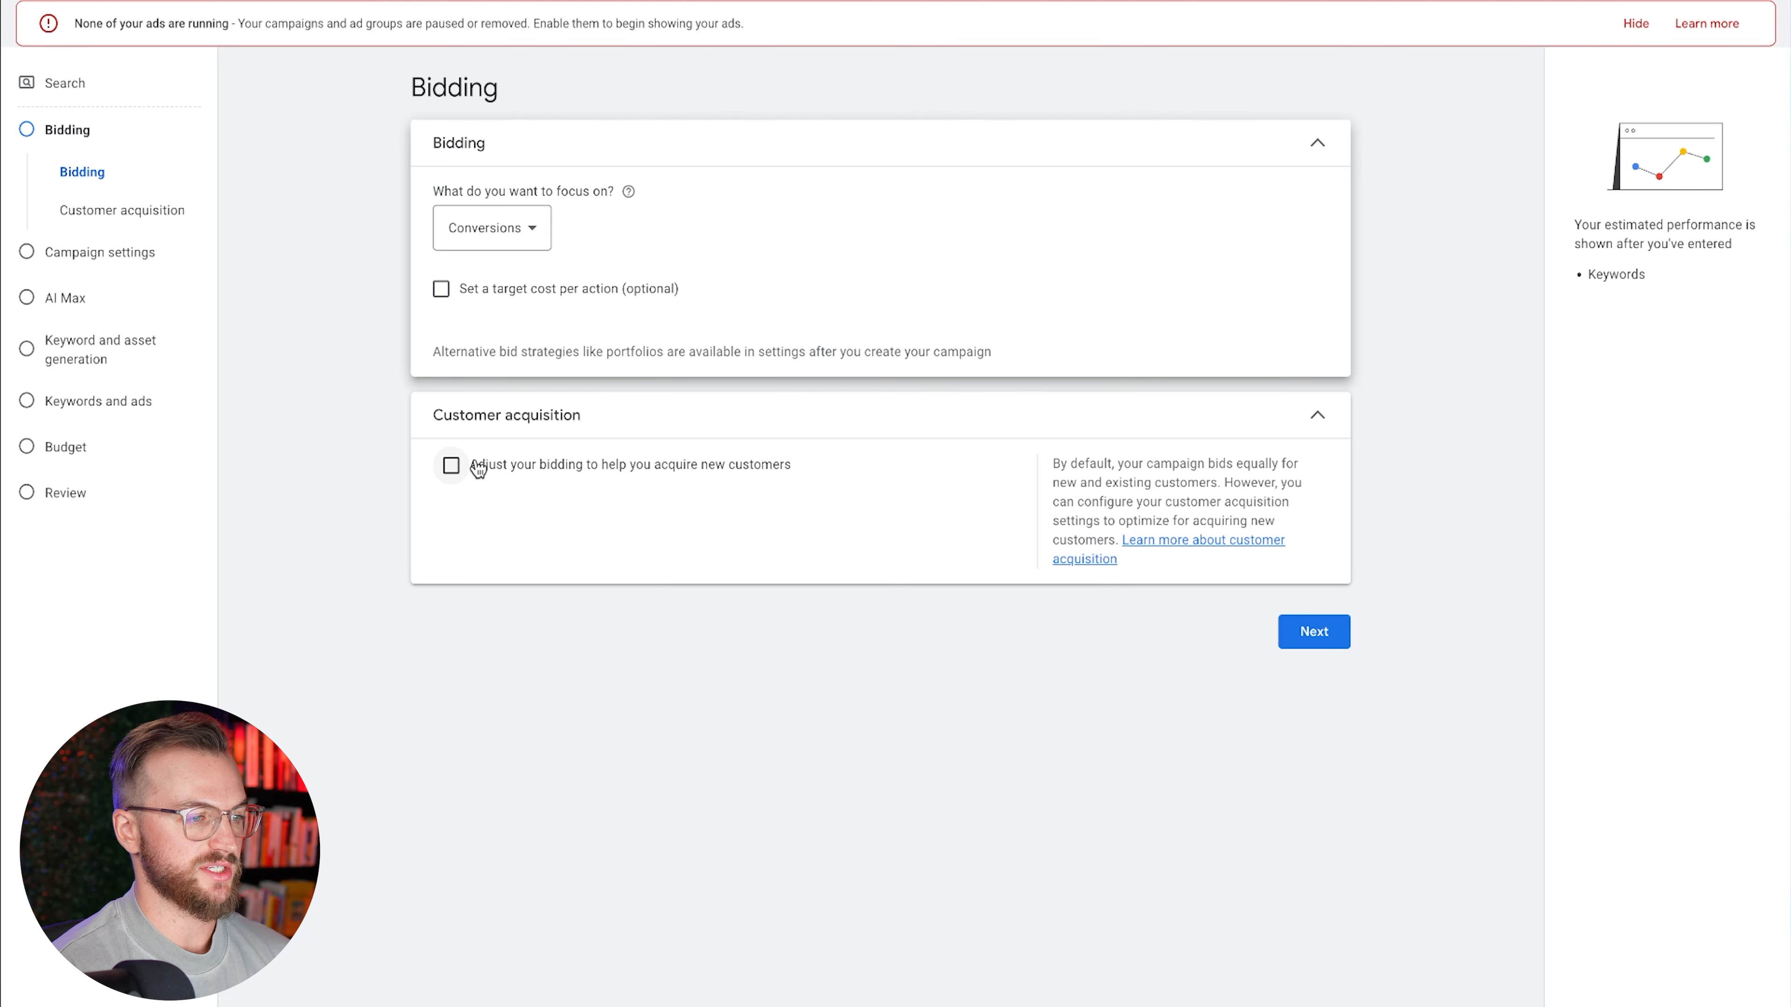
{"action": "left_click", "coordinate": [1316, 632]}
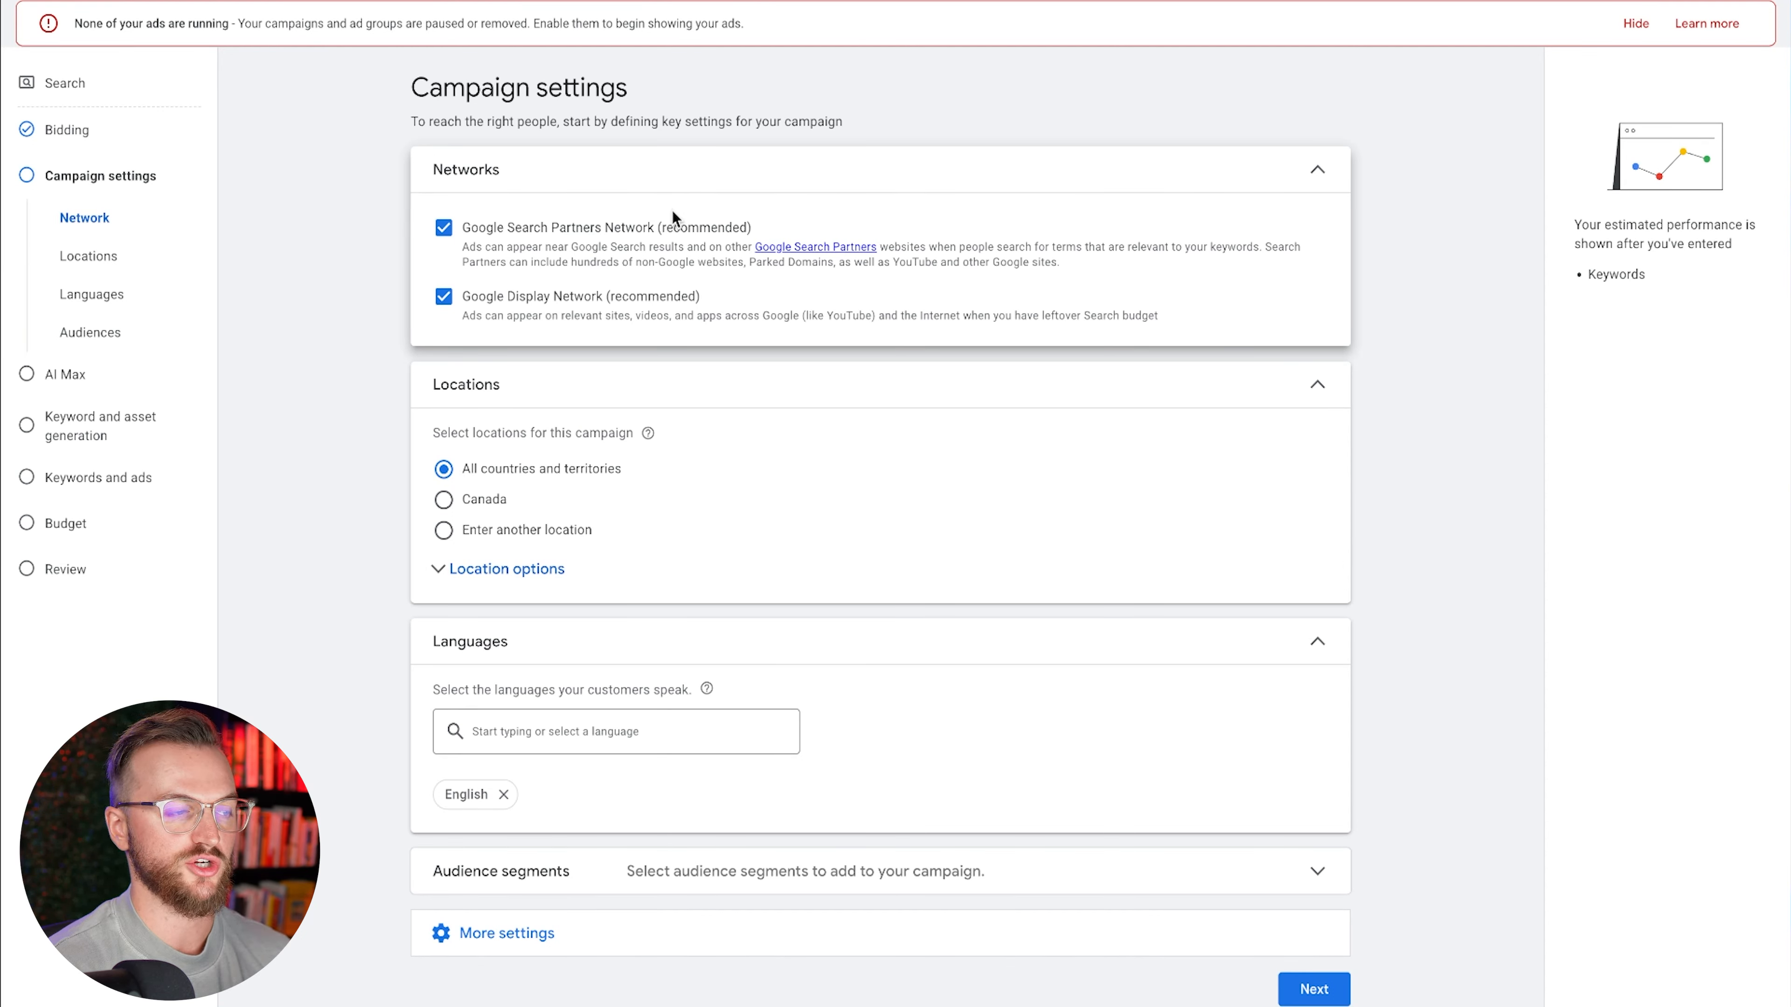
{"action": "left_click", "coordinate": [443, 299]}
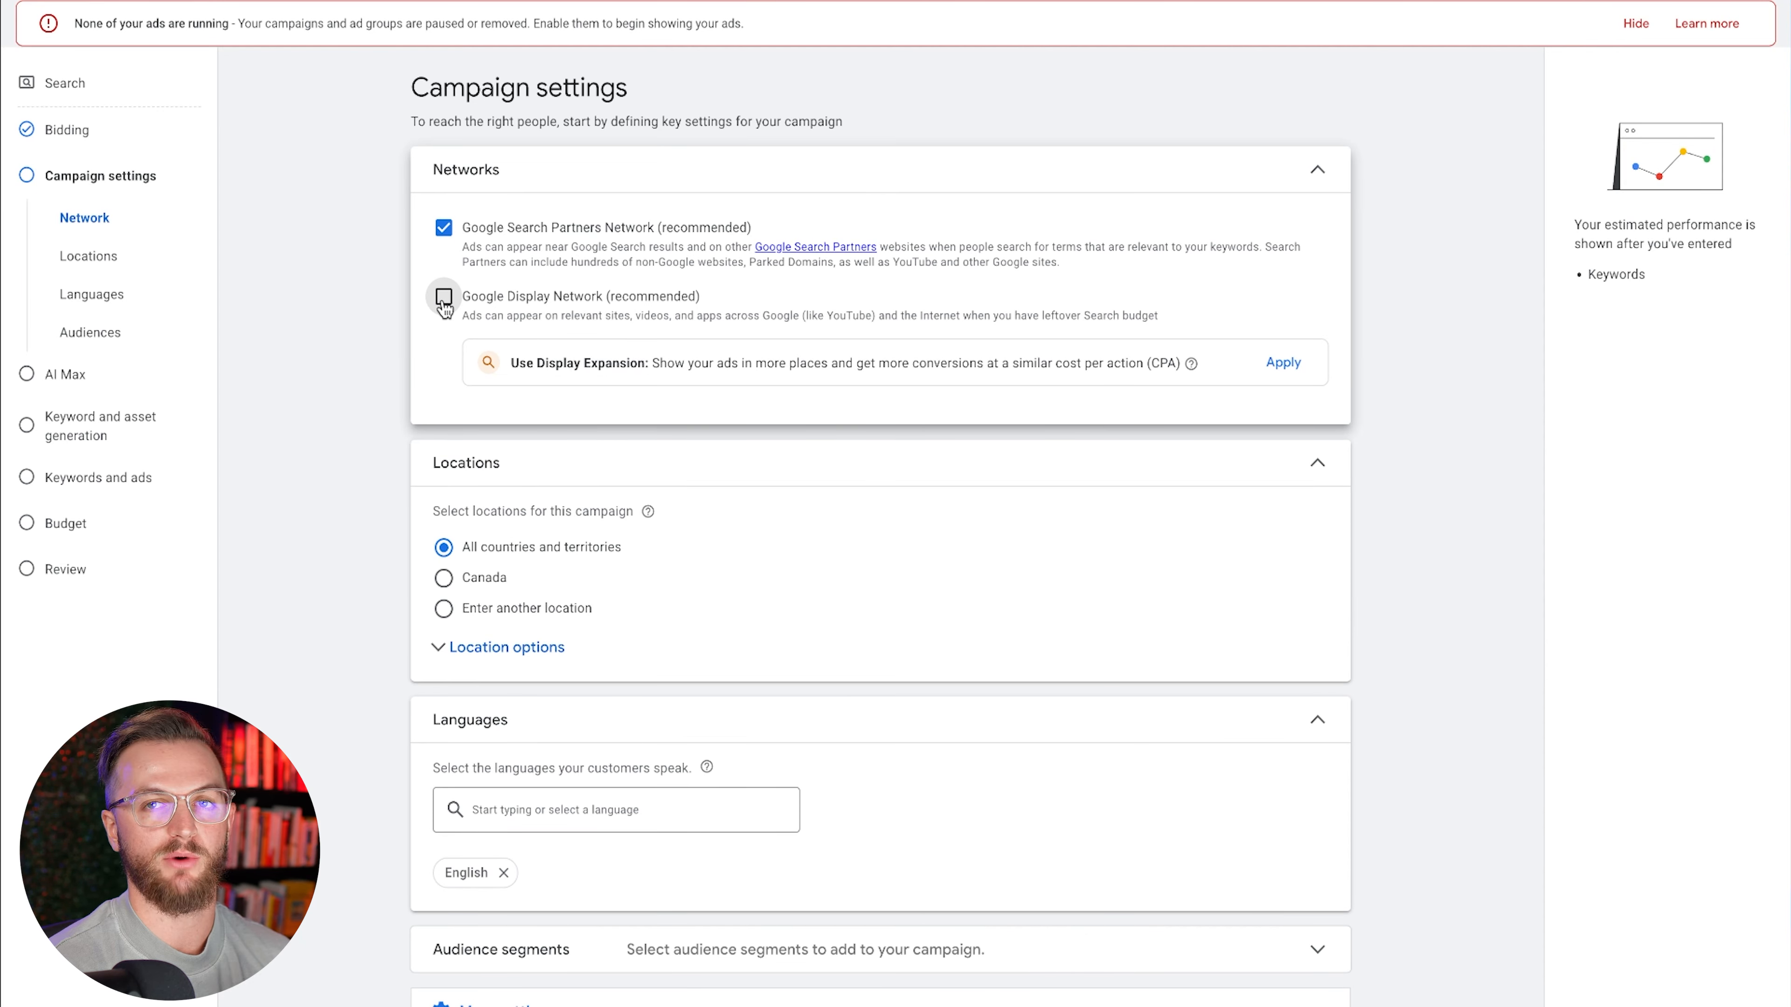
{"action": "left_click", "coordinate": [450, 230]}
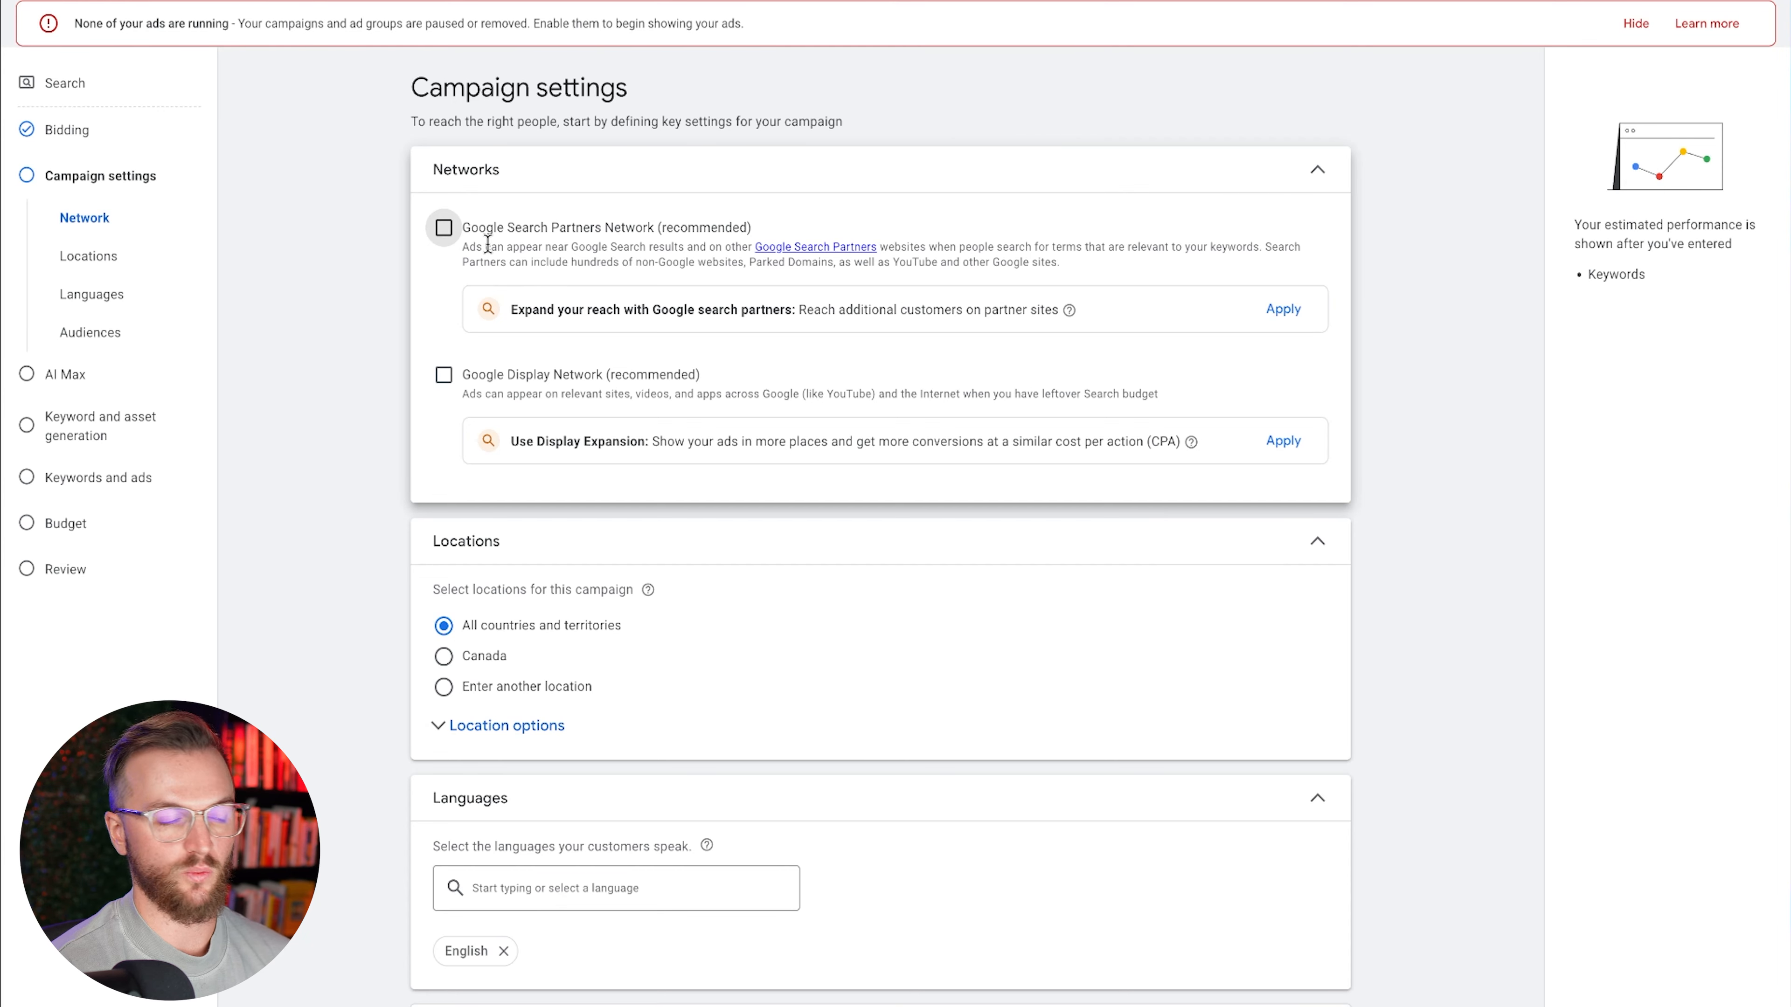
Limit location targeting to Presence: People in or regularly in your included locations
{"action": "scroll", "coordinate": [629, 372], "scroll_direction": "down", "scroll_amount": 2}
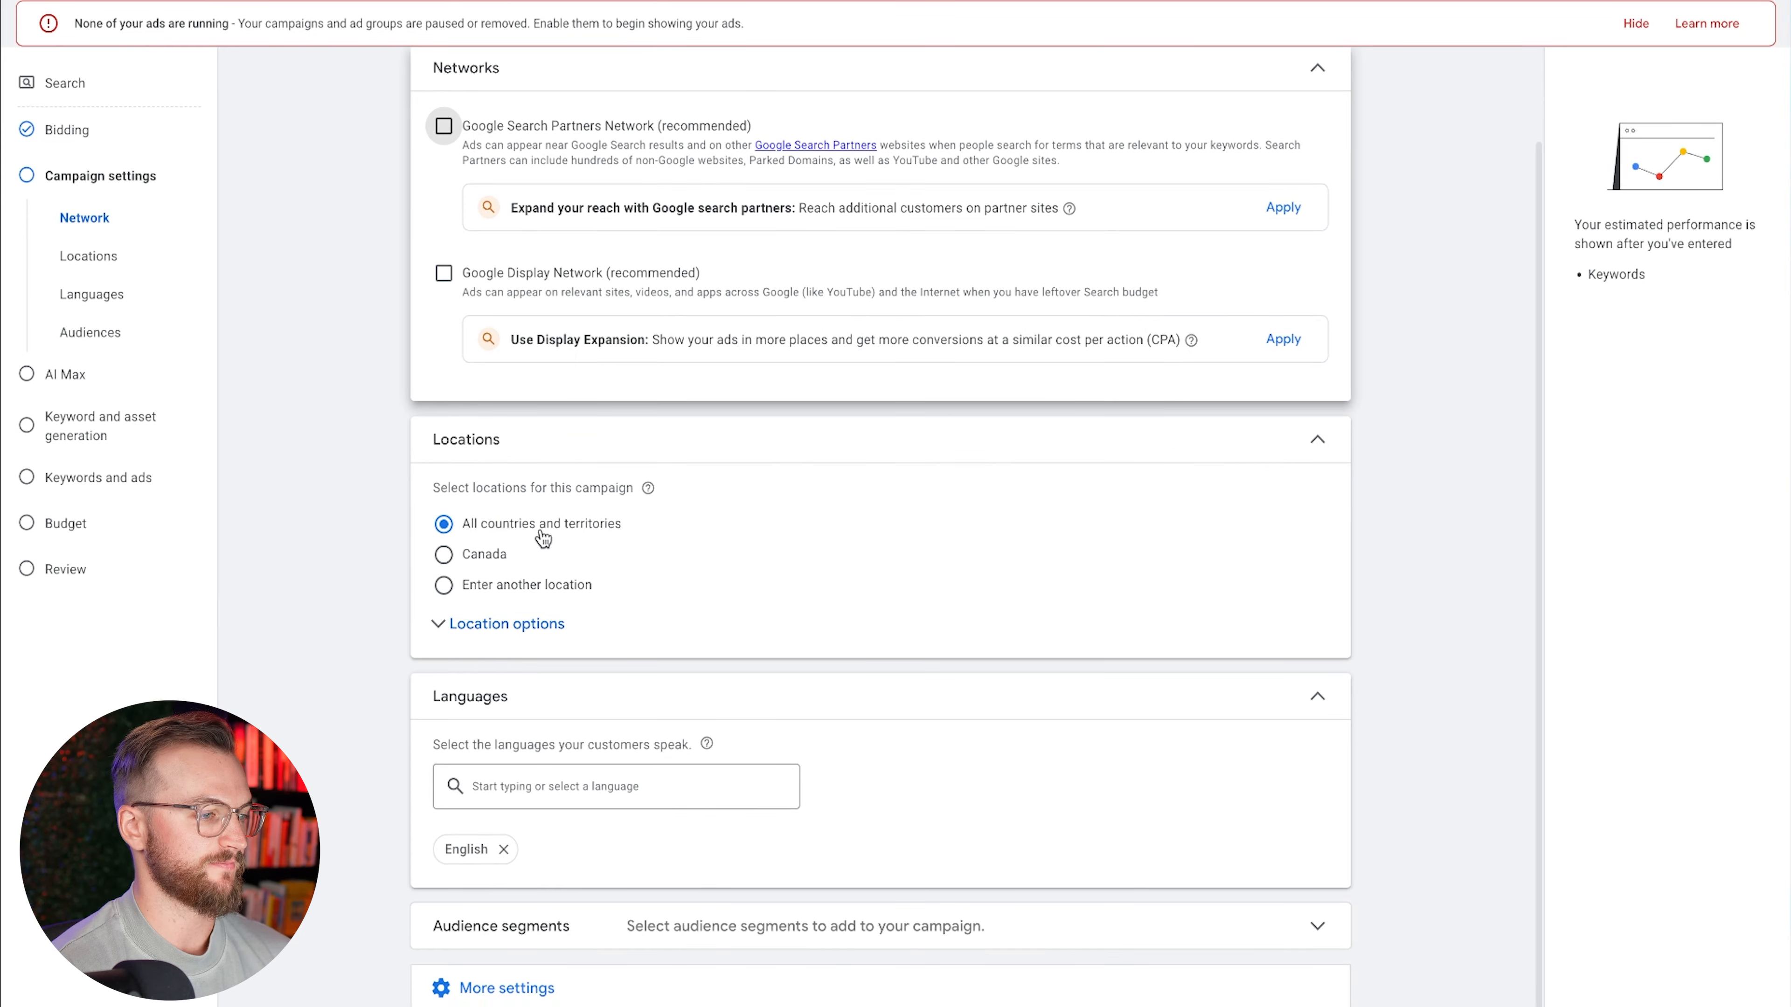
{"action": "left_click", "coordinate": [473, 624]}
{"action": "left_click", "coordinate": [446, 732]}
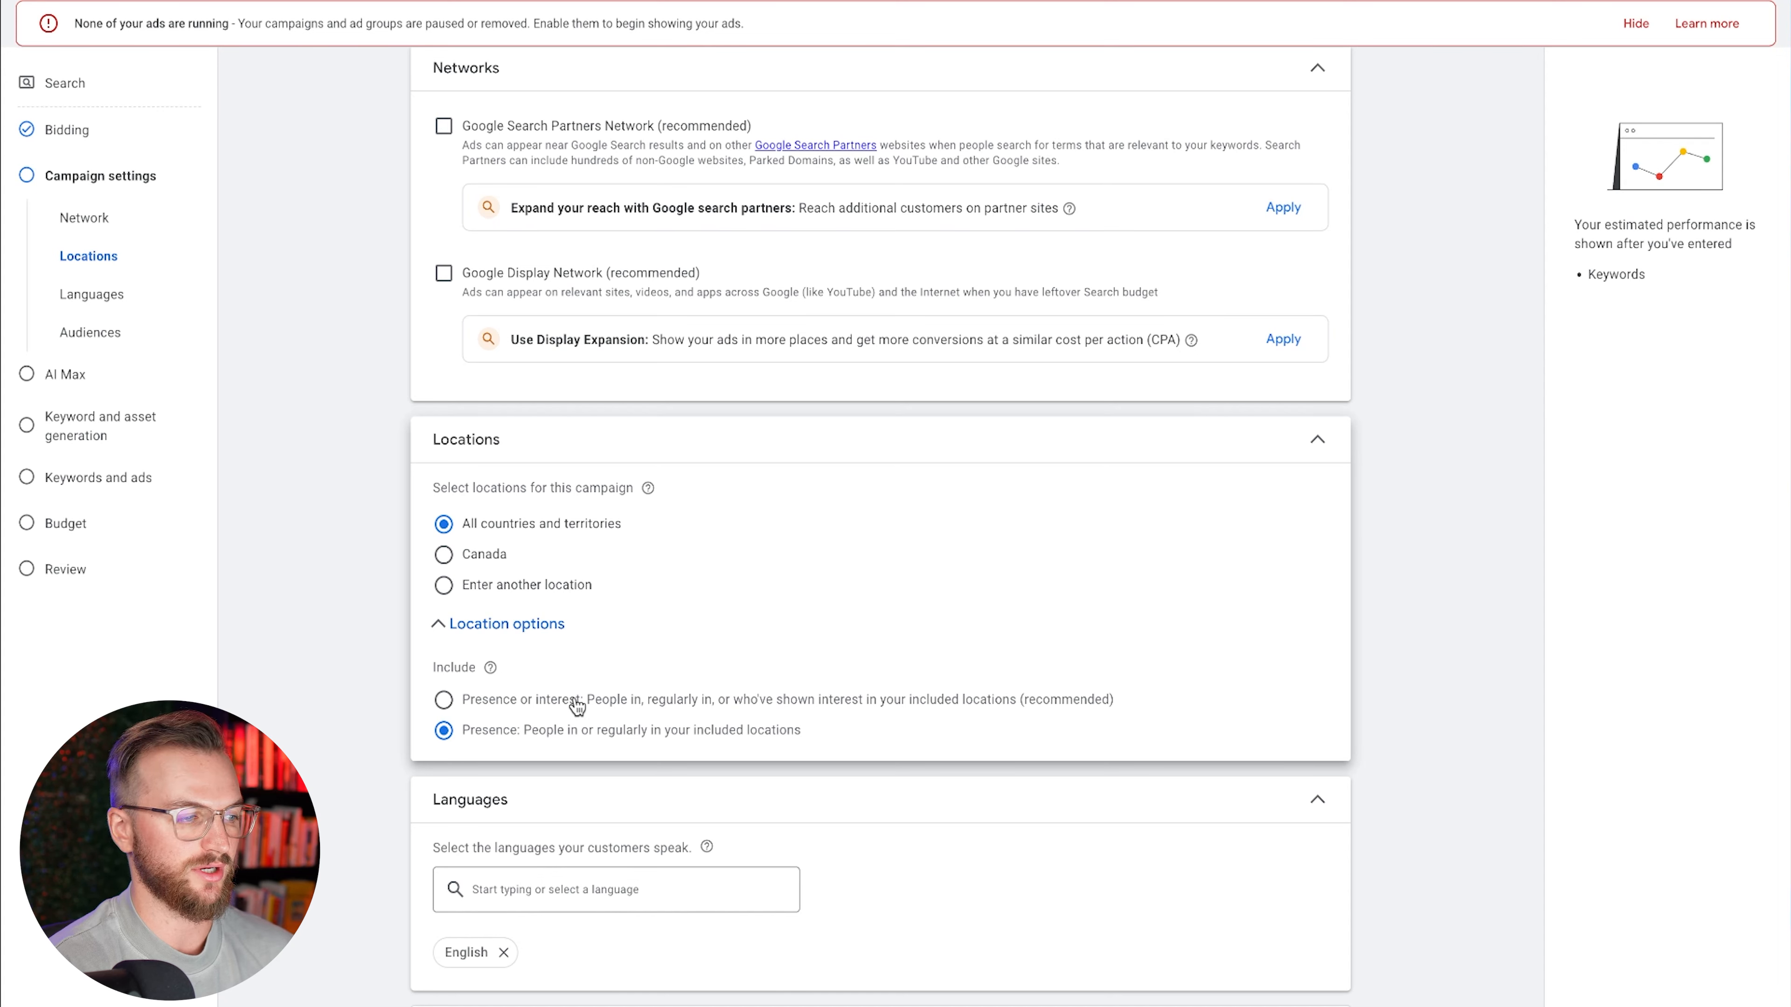
Set the campaign's target location to the country United States
{"action": "left_click", "coordinate": [443, 586]}
{"action": "left_click", "coordinate": [444, 555]}
{"action": "scroll", "coordinate": [663, 553], "scroll_direction": "down", "scroll_amount": 2}
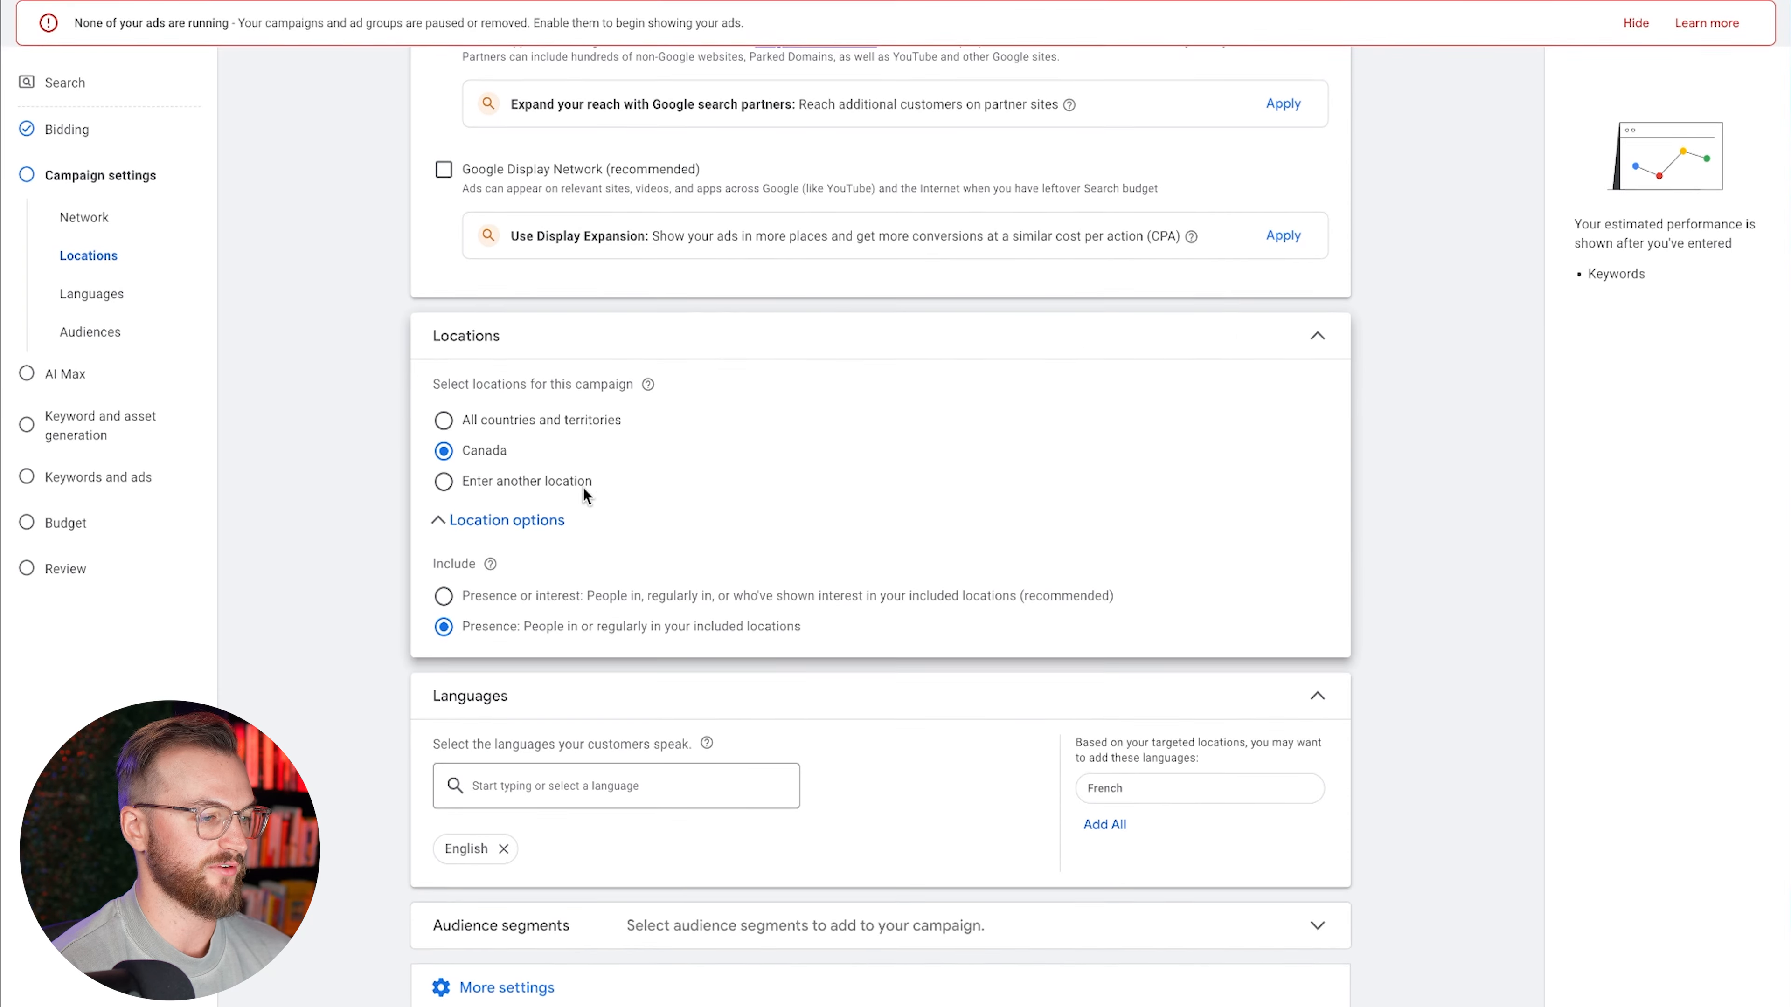
{"action": "left_click", "coordinate": [526, 482]}
{"action": "type", "text": "united stat"}
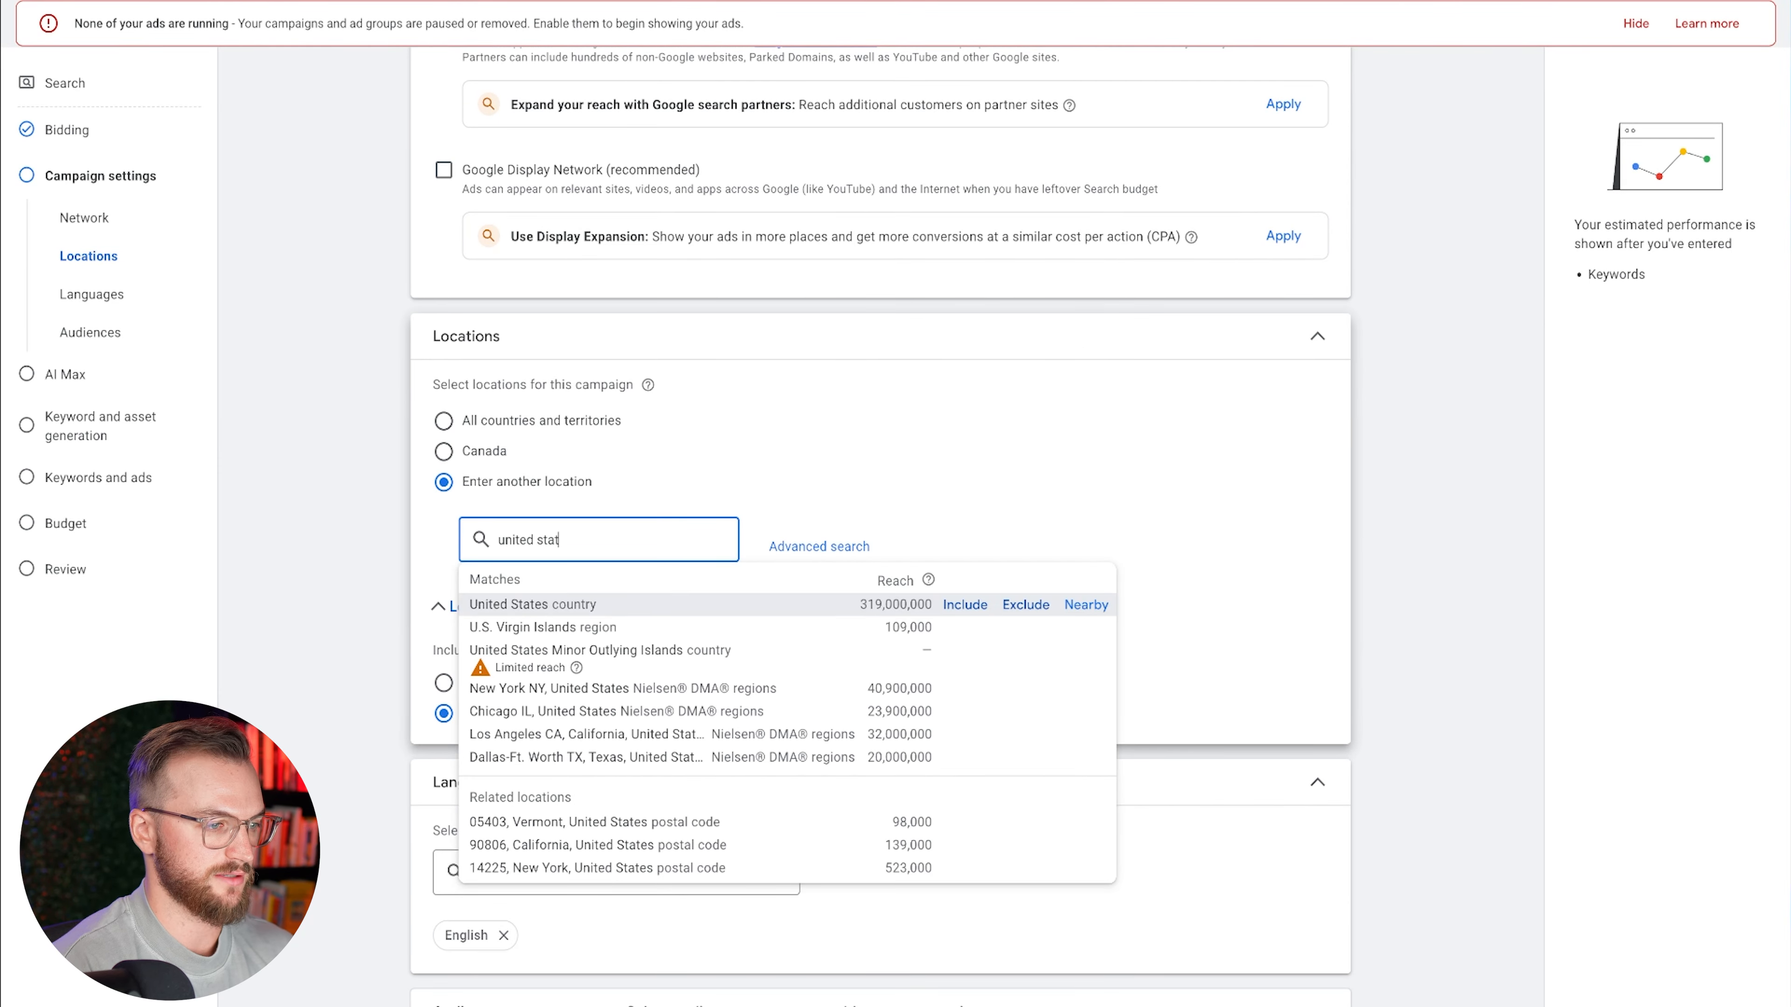
{"action": "key", "text": "Return"}
Review the audience segments and additional campaign settings, and continue to the AI Max page
{"action": "scroll", "coordinate": [767, 576], "scroll_direction": "down", "scroll_amount": 2}
{"action": "left_click", "coordinate": [793, 924]}
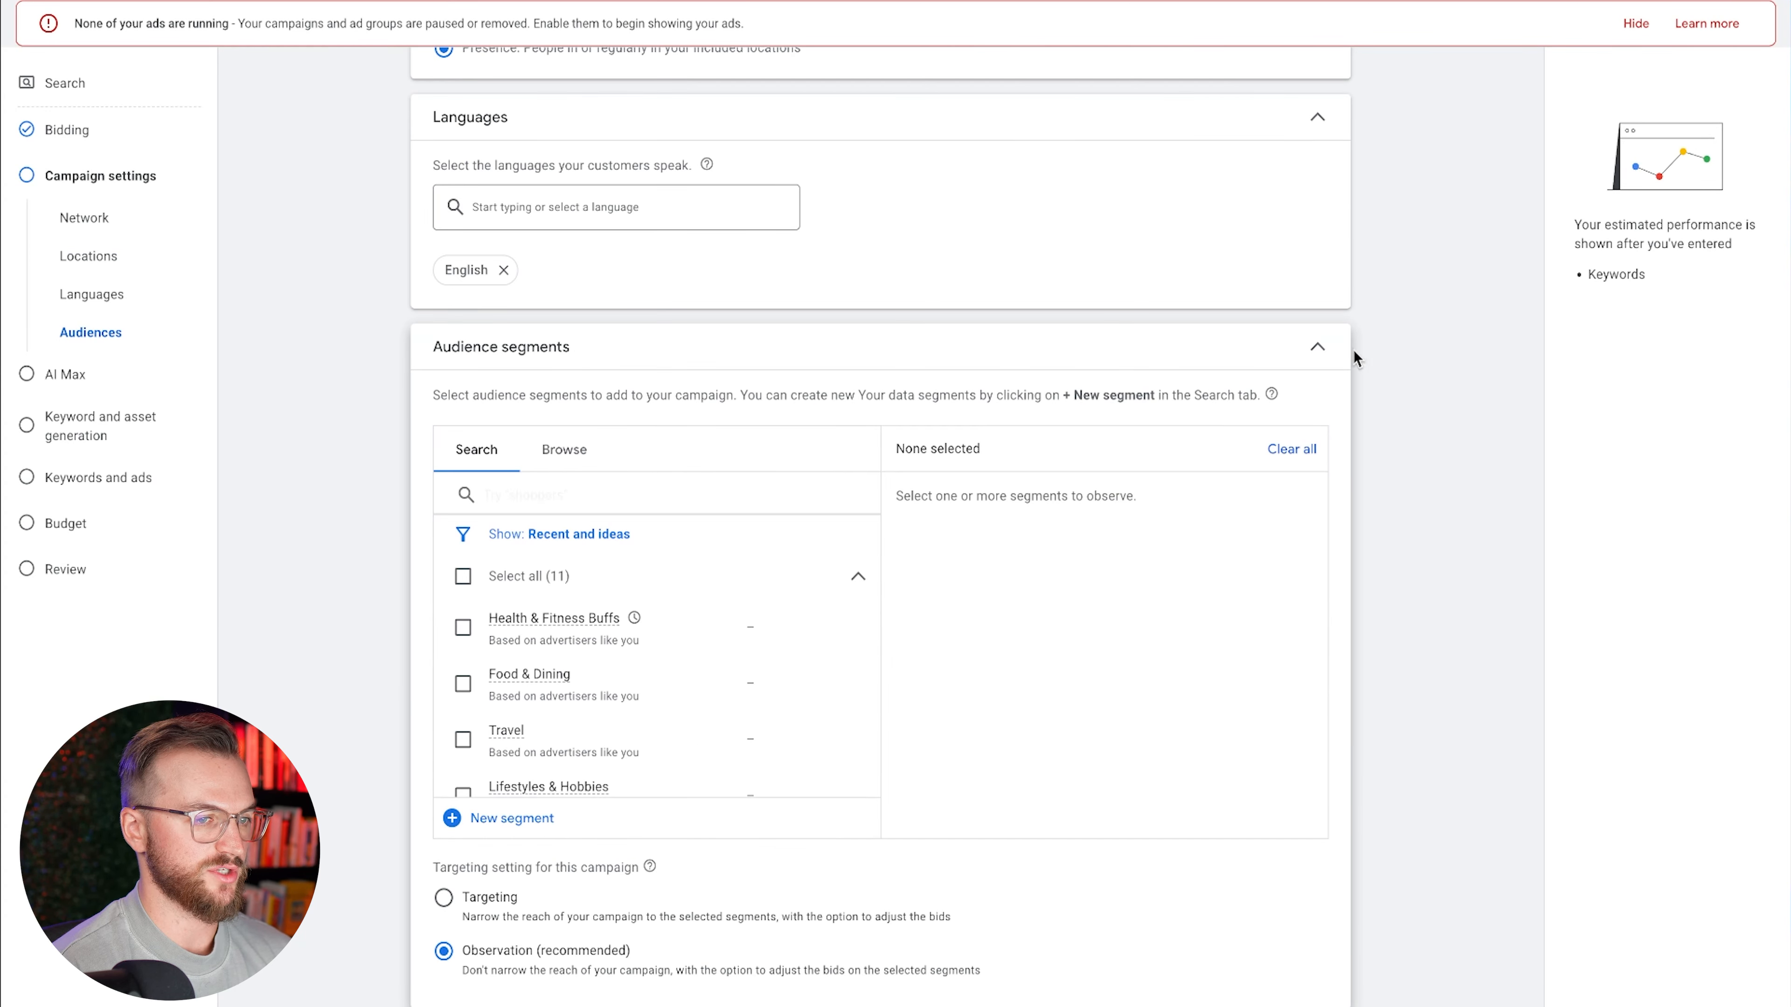
{"action": "left_click", "coordinate": [1315, 353]}
{"action": "left_click", "coordinate": [875, 504]}
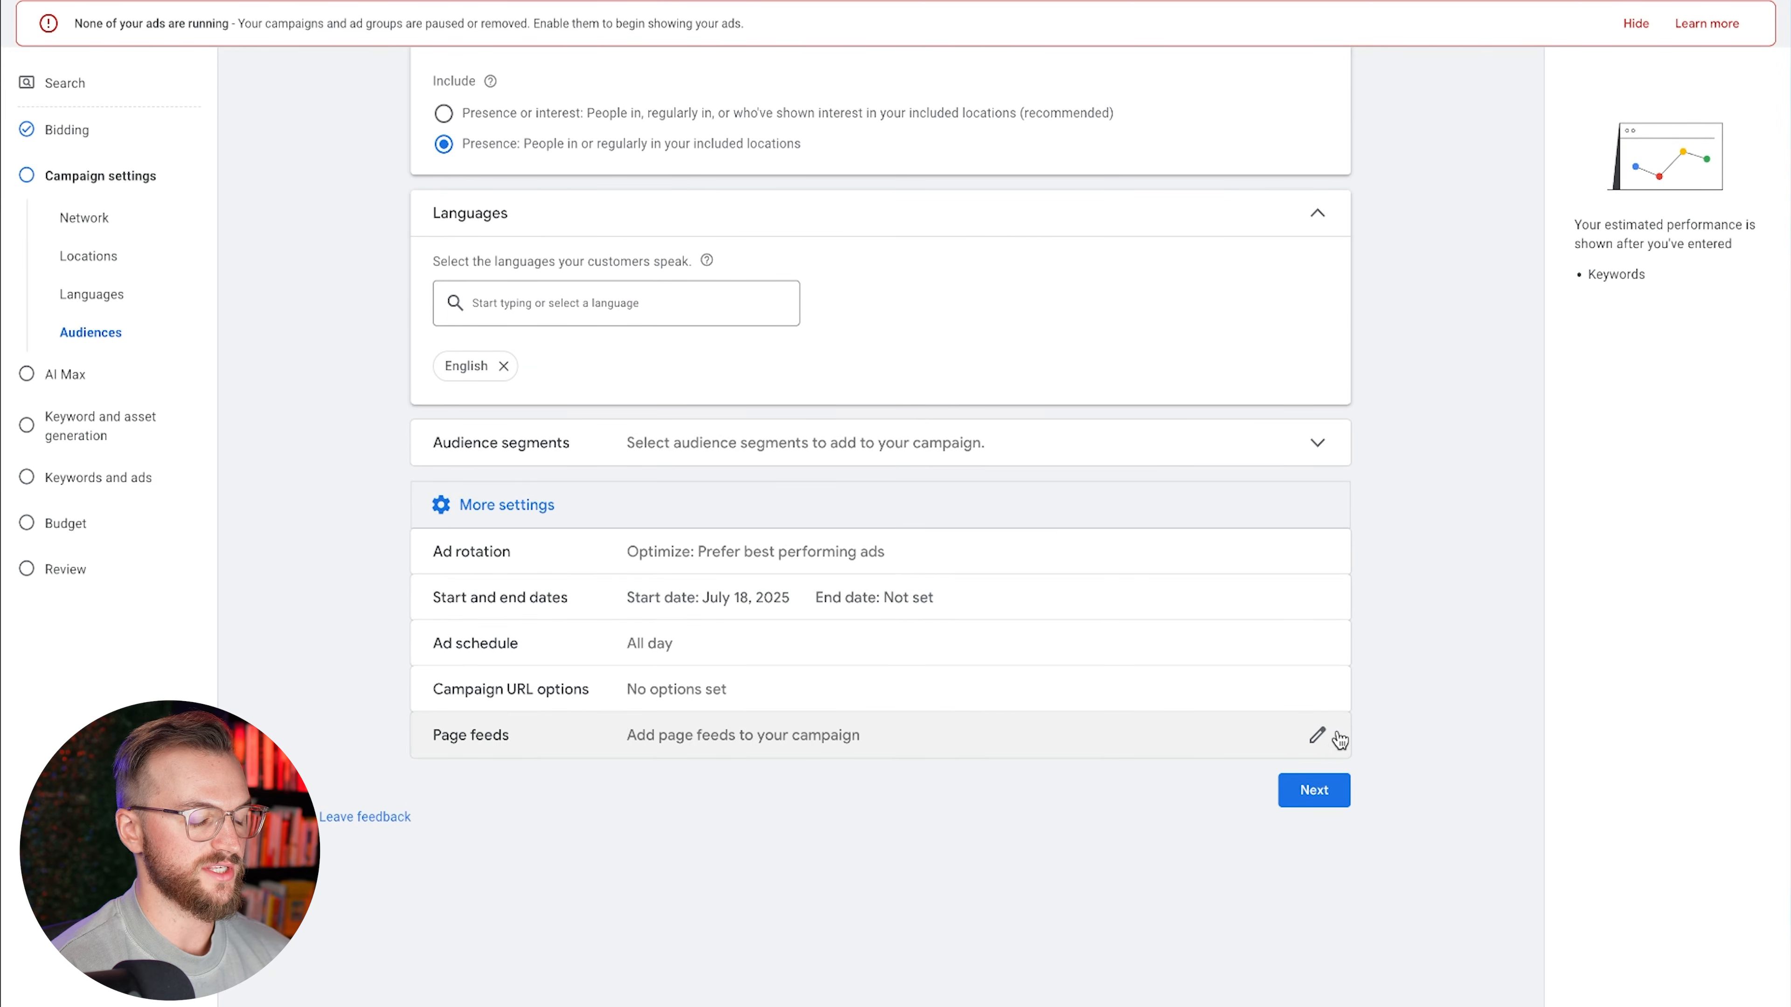
{"action": "left_click", "coordinate": [1305, 790]}
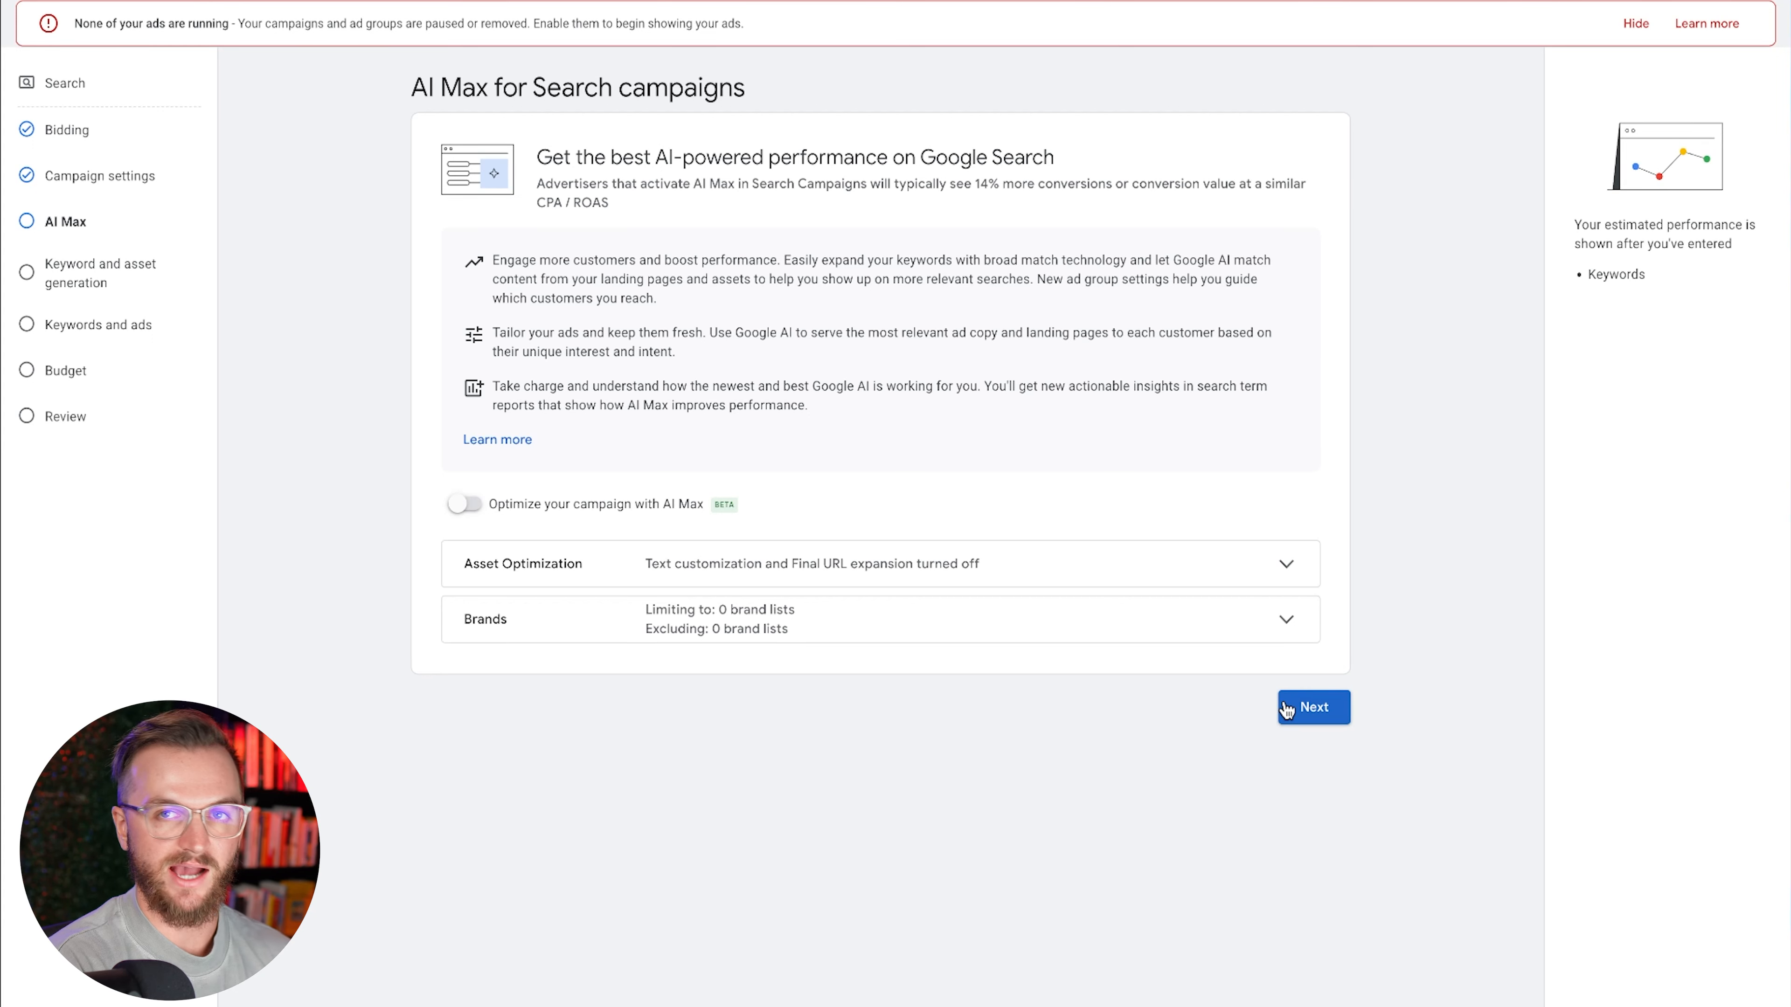
Examine the AI Max introduction, including the performance claim, the three listed benefits, the beta label and the broad match wording
{"action": "left_click_drag", "start_coordinate": [1084, 146], "coordinate": [548, 150]}
{"action": "left_click_drag", "start_coordinate": [610, 205], "coordinate": [533, 188]}
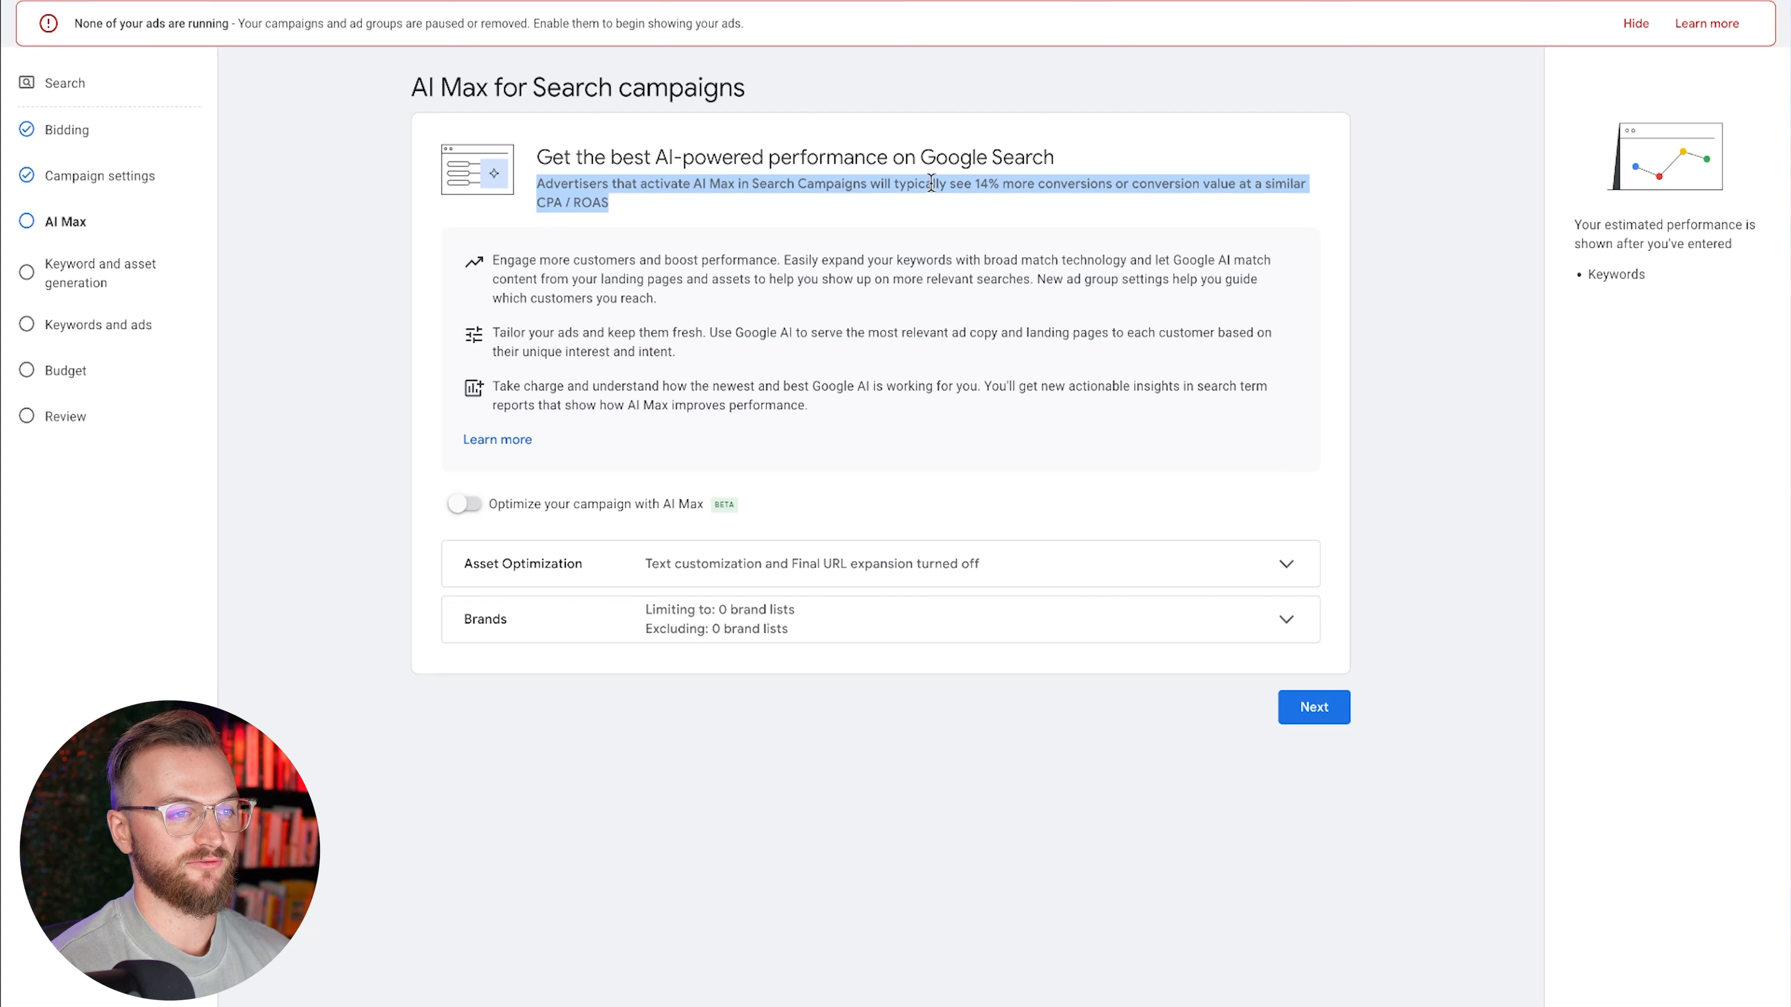
{"action": "left_click", "coordinate": [1008, 181]}
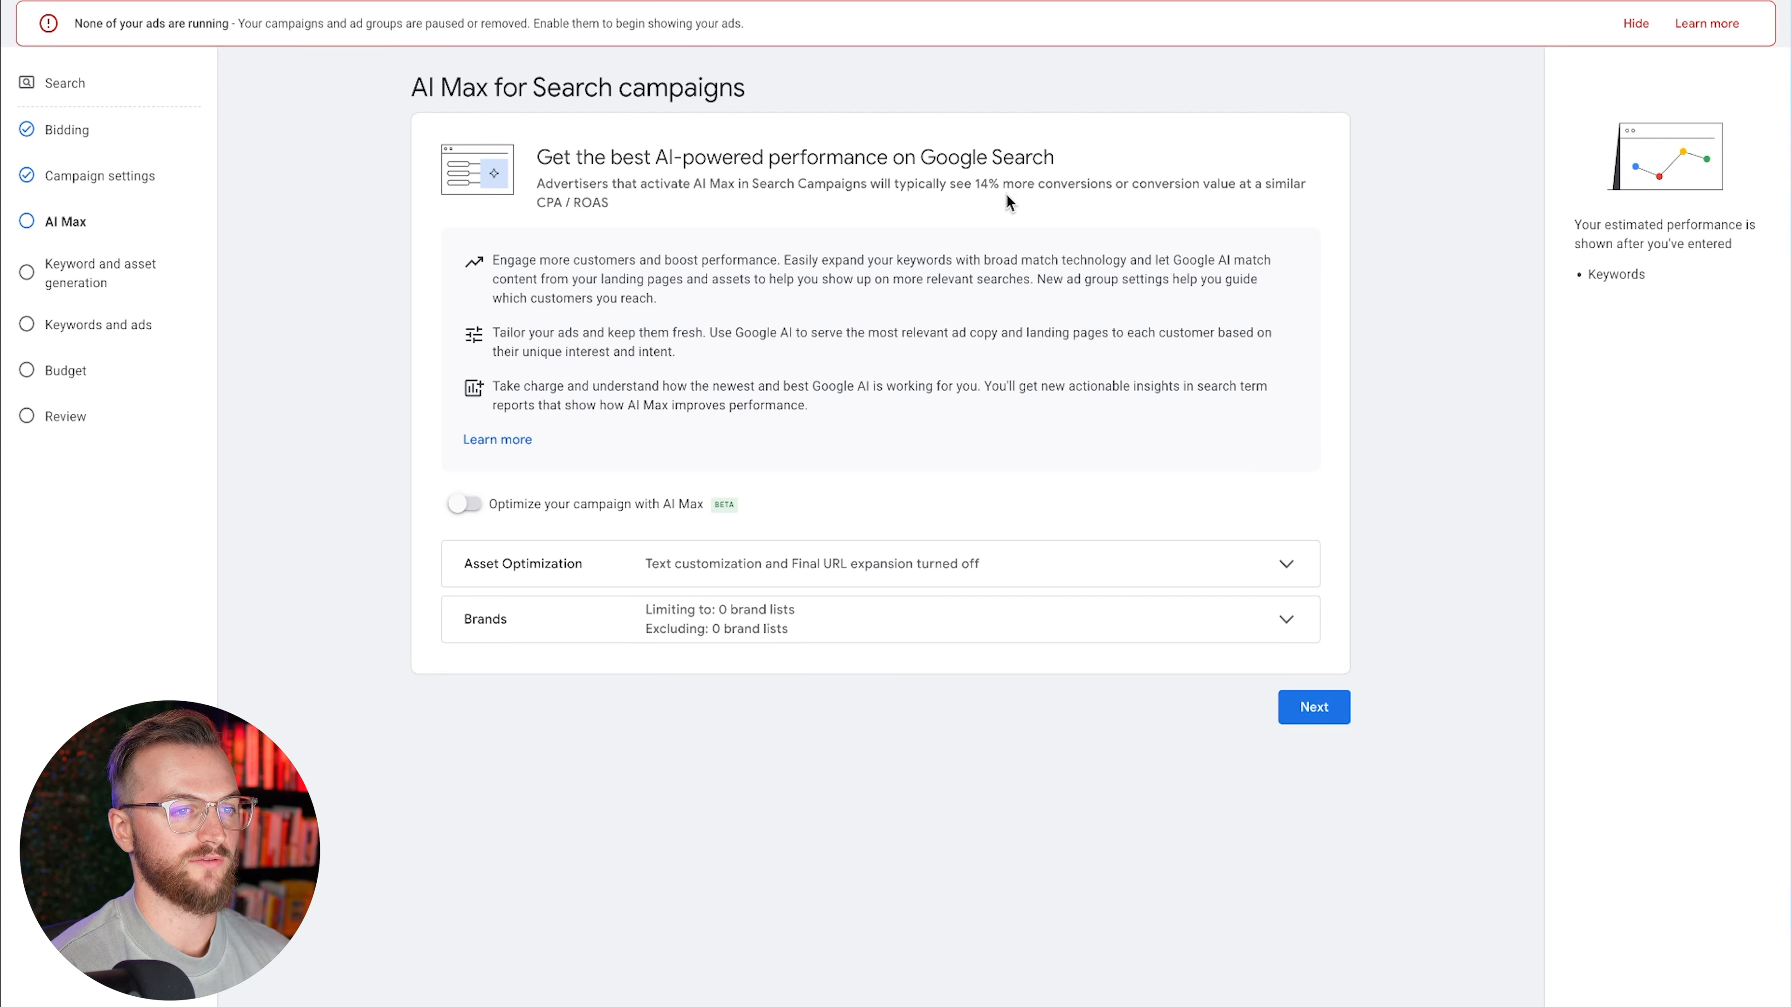
{"action": "left_click_drag", "start_coordinate": [631, 205], "coordinate": [536, 190]}
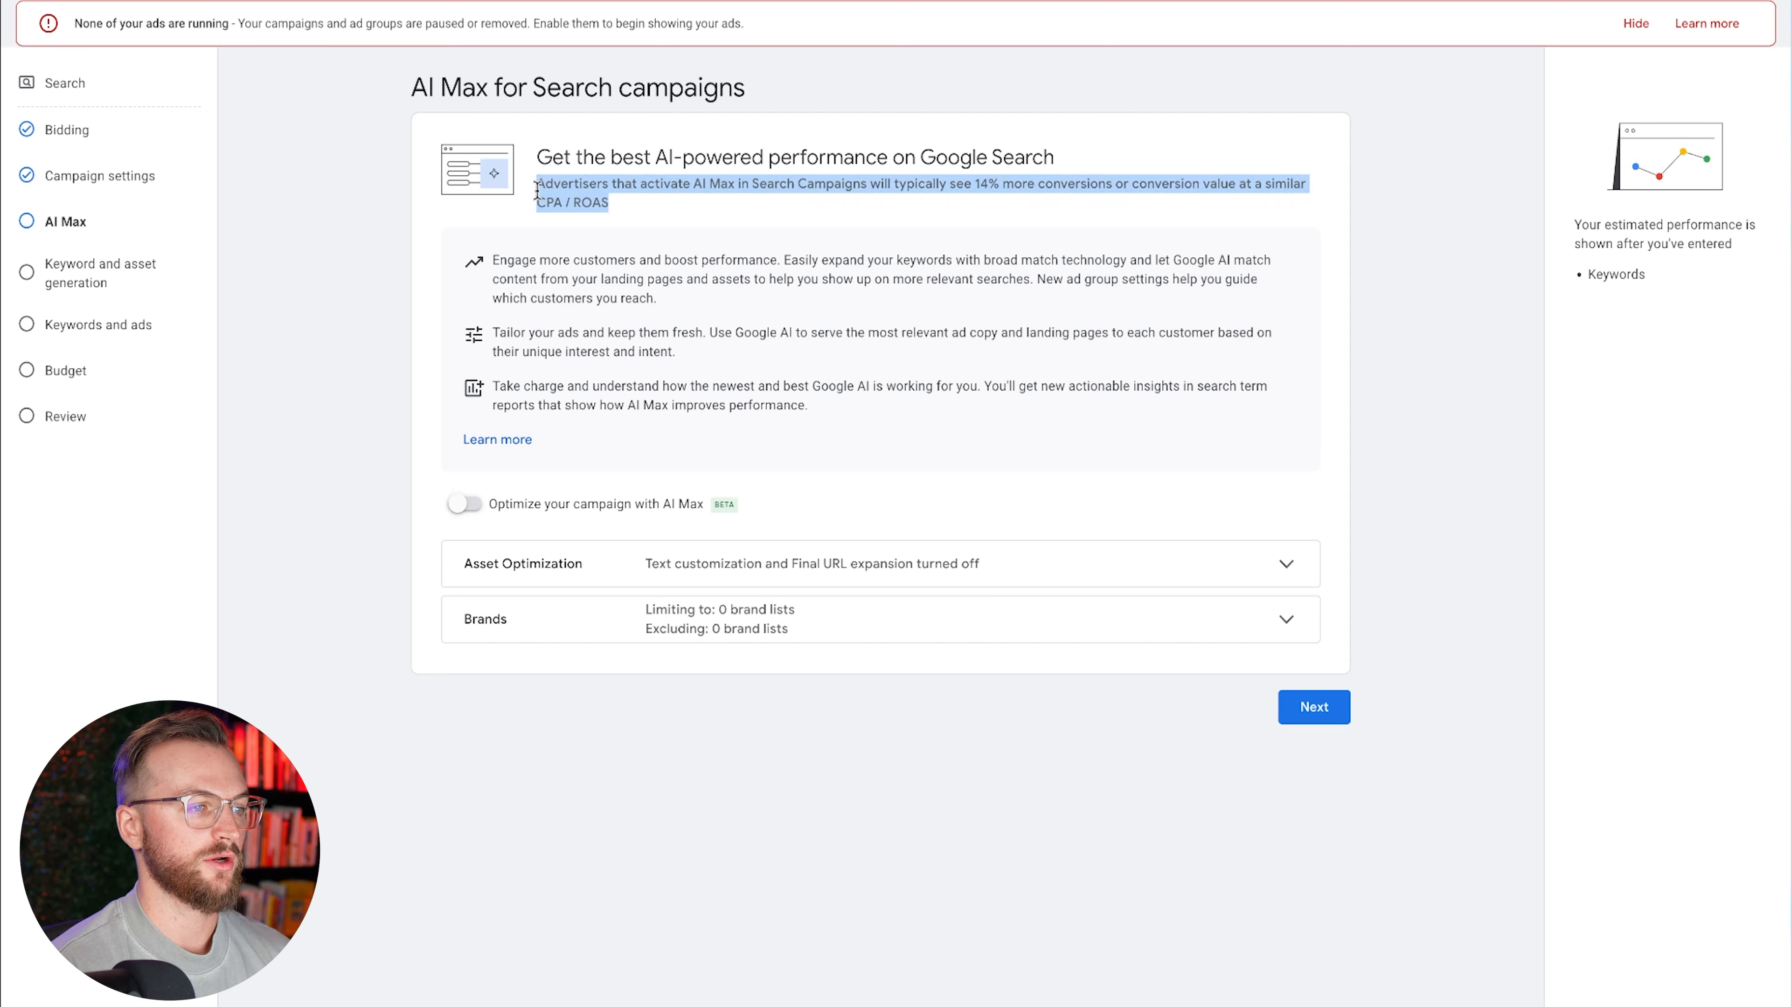
{"action": "left_click_drag", "start_coordinate": [492, 260], "coordinate": [670, 308]}
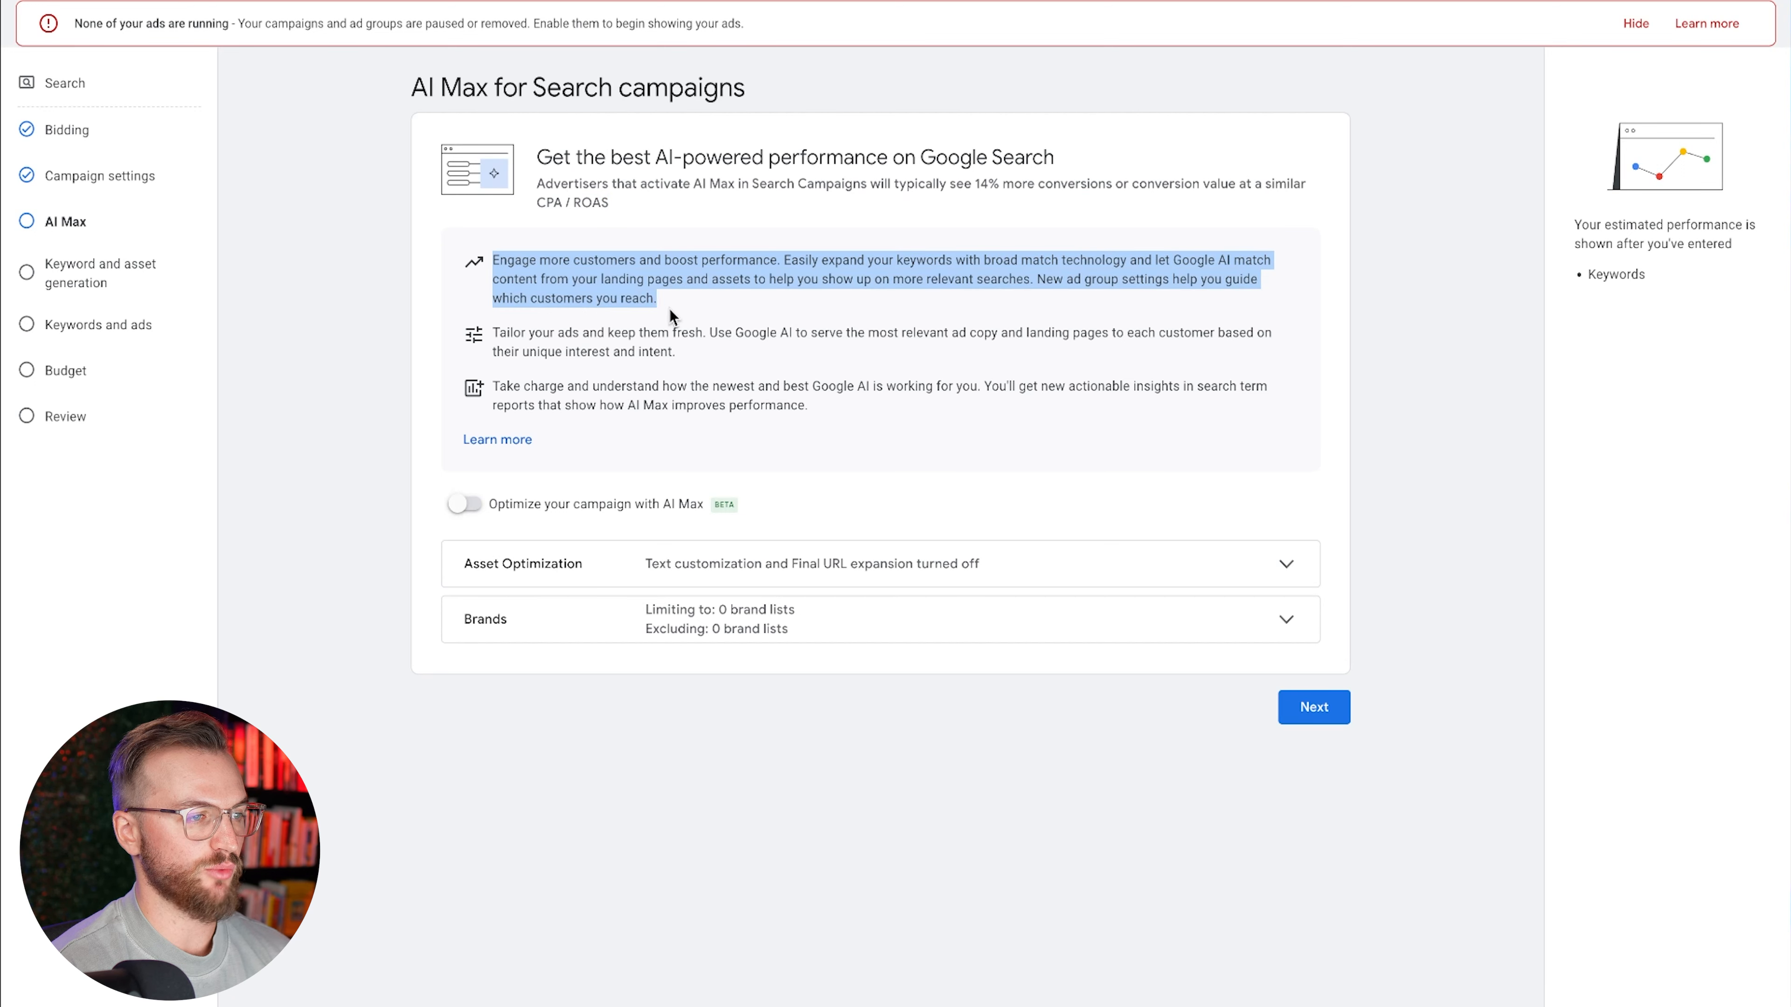
{"action": "left_click", "coordinate": [699, 301]}
{"action": "left_click_drag", "start_coordinate": [492, 260], "coordinate": [560, 277]}
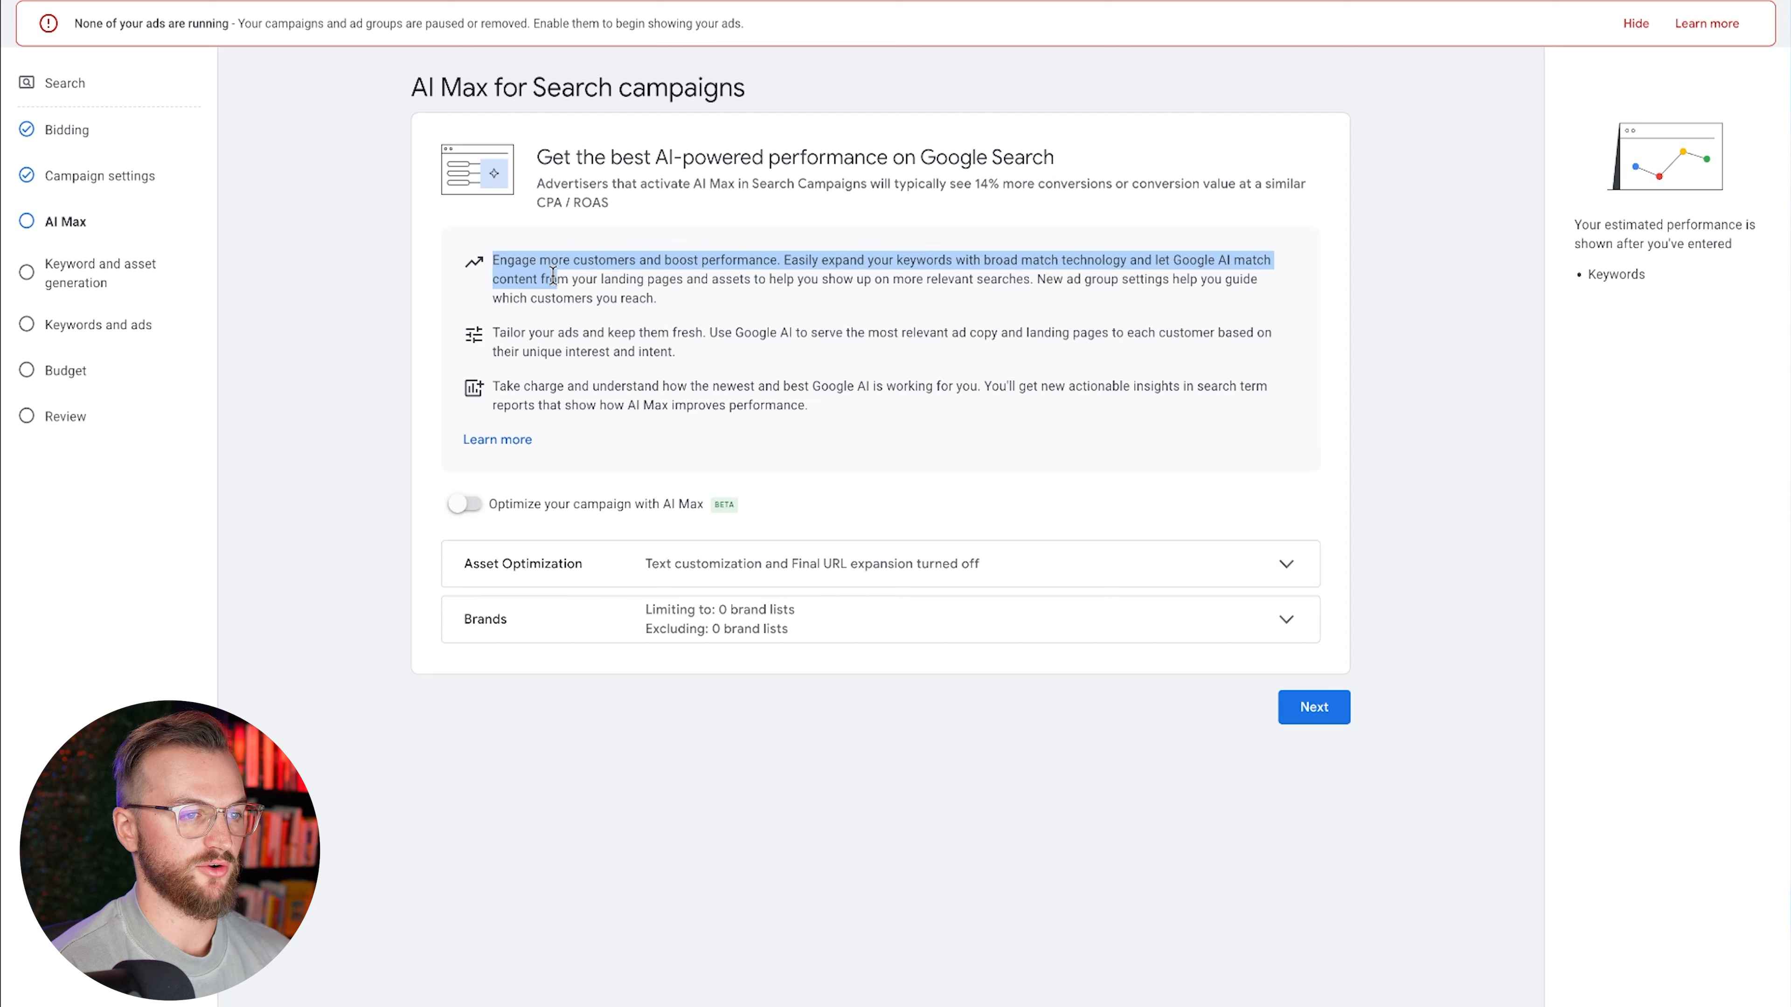
{"action": "left_click", "coordinate": [662, 295]}
{"action": "left_click_drag", "start_coordinate": [492, 332], "coordinate": [650, 351]}
{"action": "left_click", "coordinate": [581, 349]}
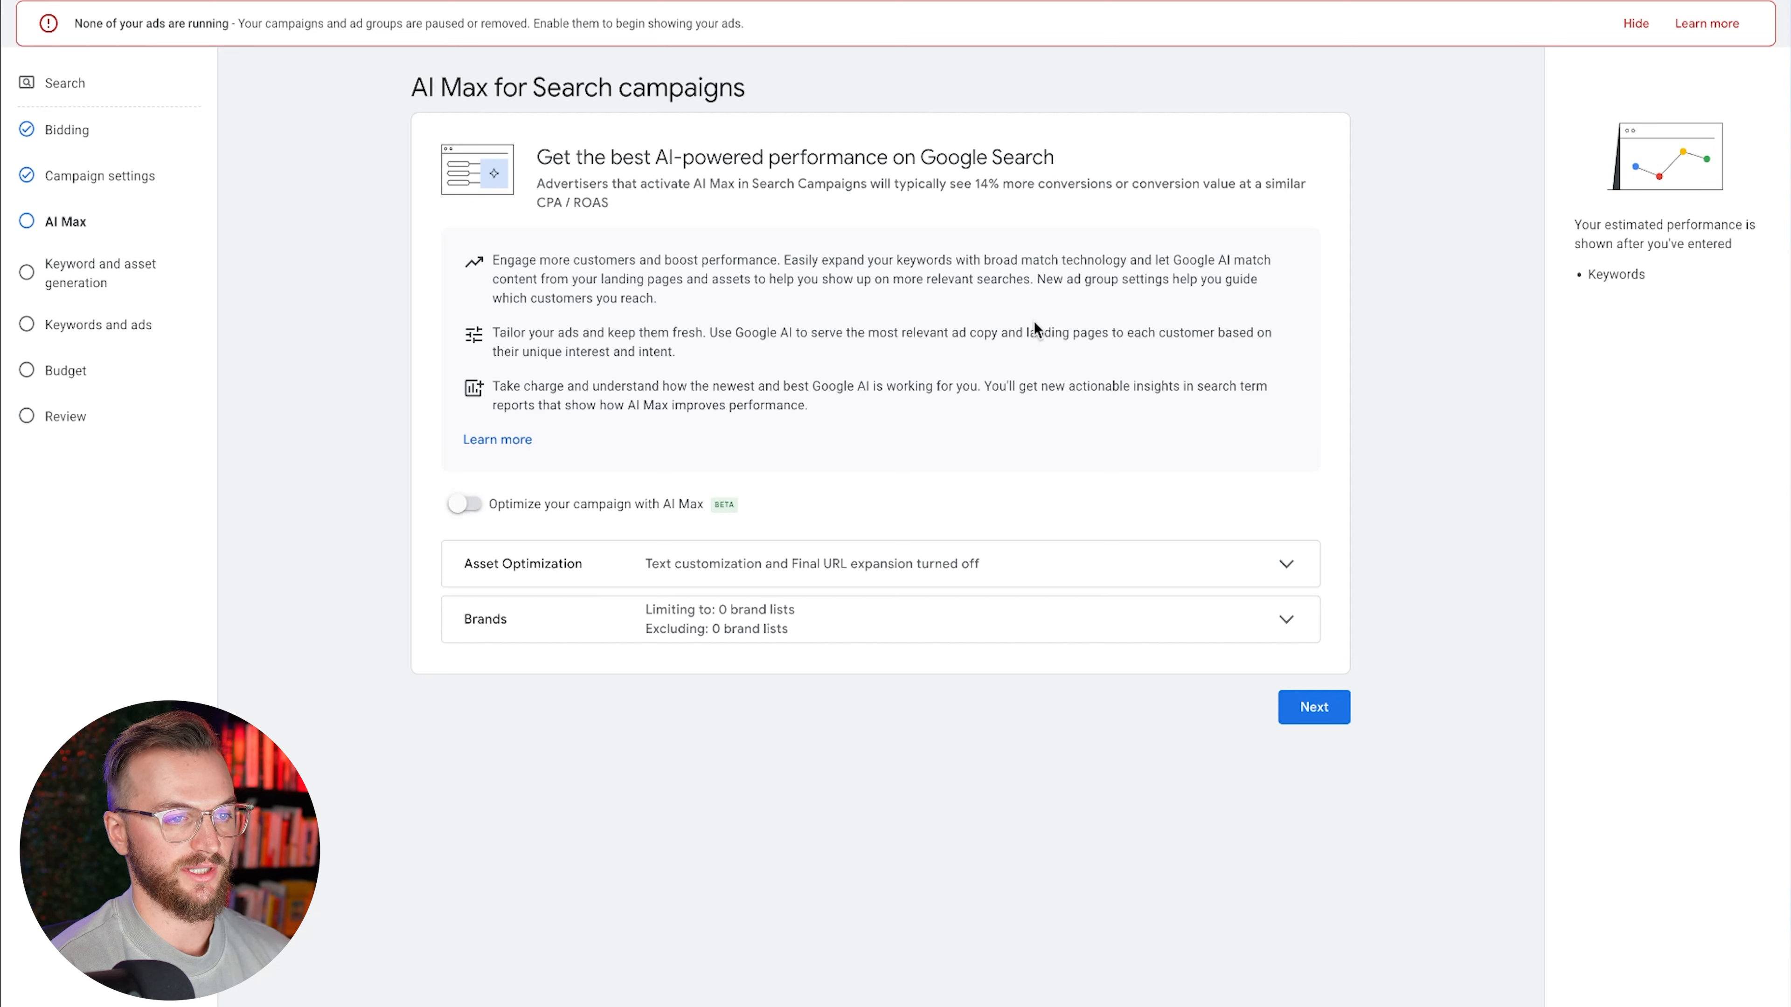
{"action": "triple_click", "coordinate": [683, 352]}
{"action": "left_click", "coordinate": [805, 405]}
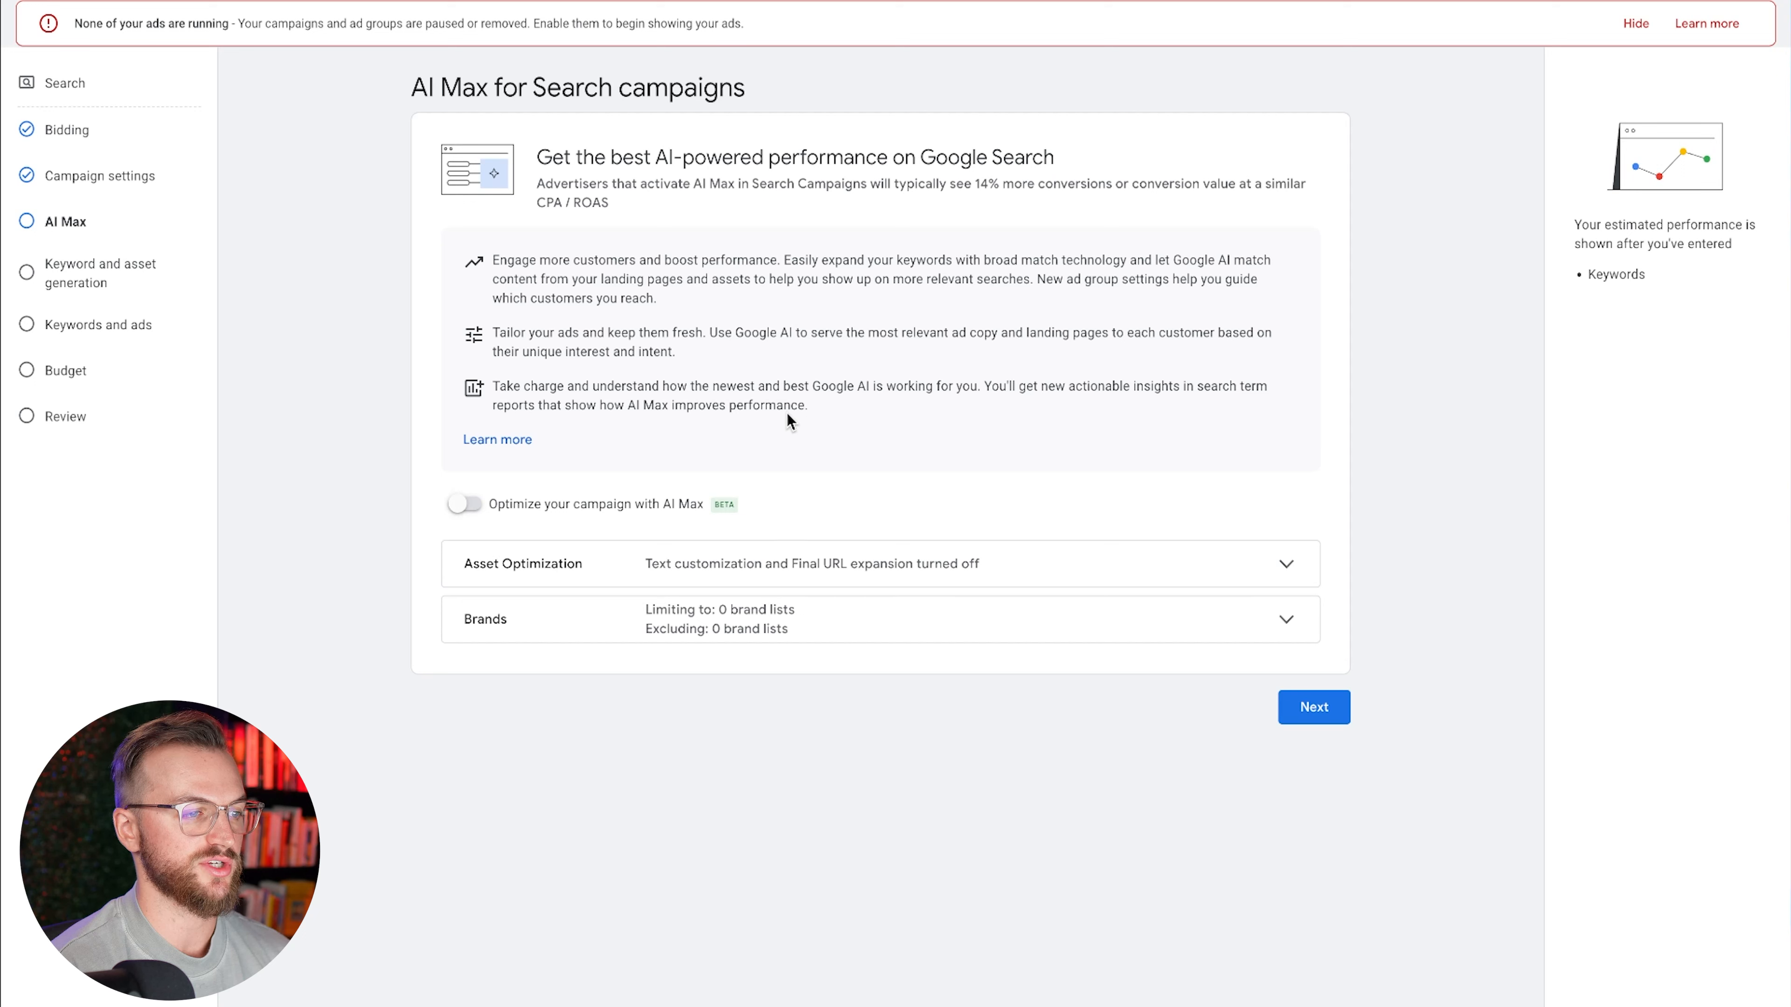
{"action": "triple_click", "coordinate": [788, 415]}
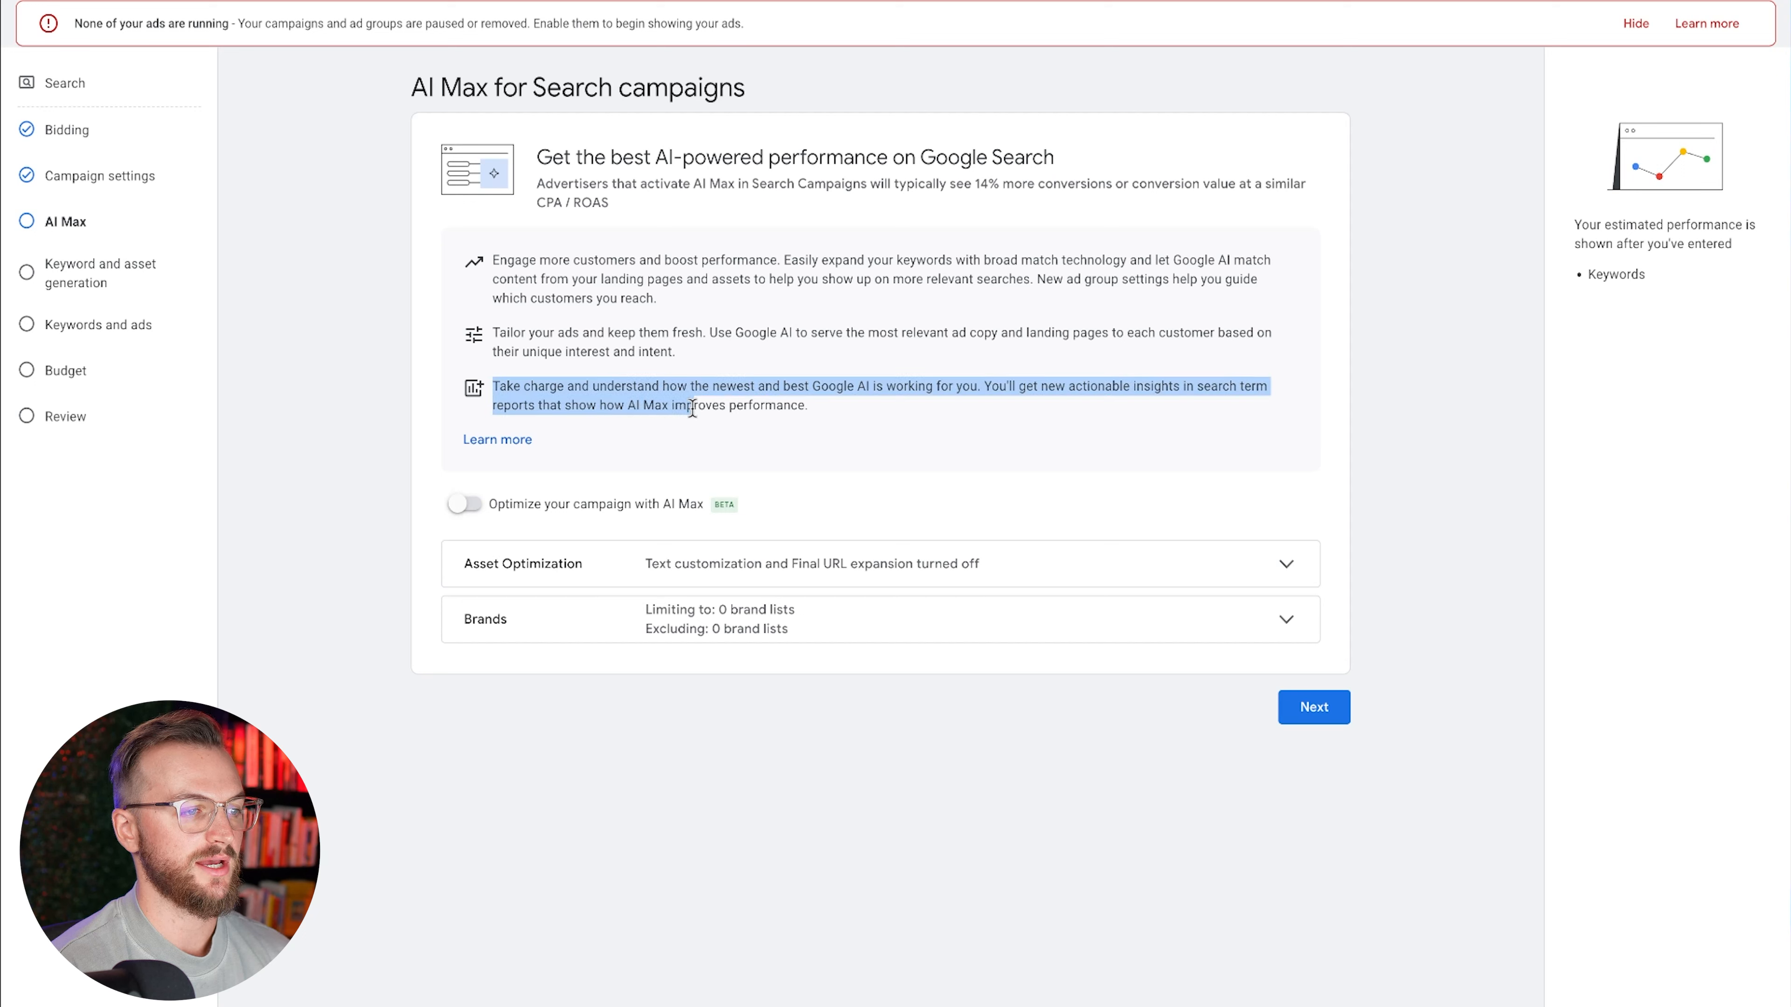
{"action": "left_click", "coordinate": [808, 410]}
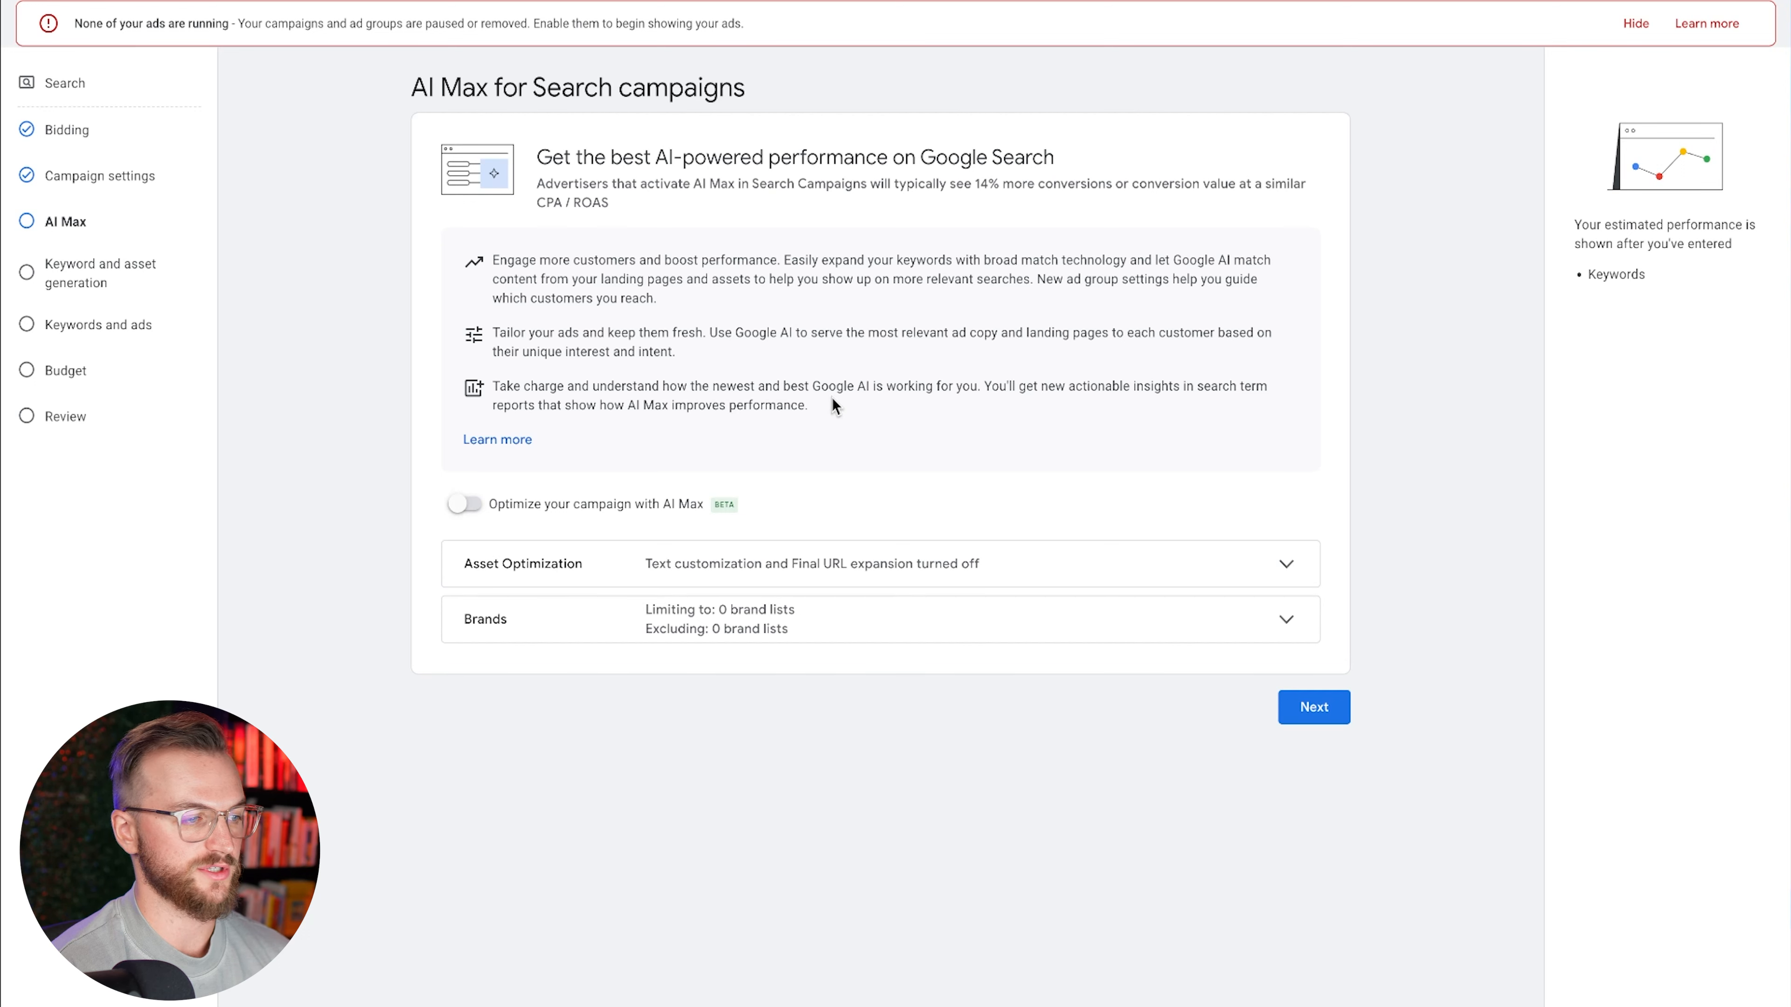
{"action": "left_click_drag", "start_coordinate": [737, 505], "coordinate": [718, 508]}
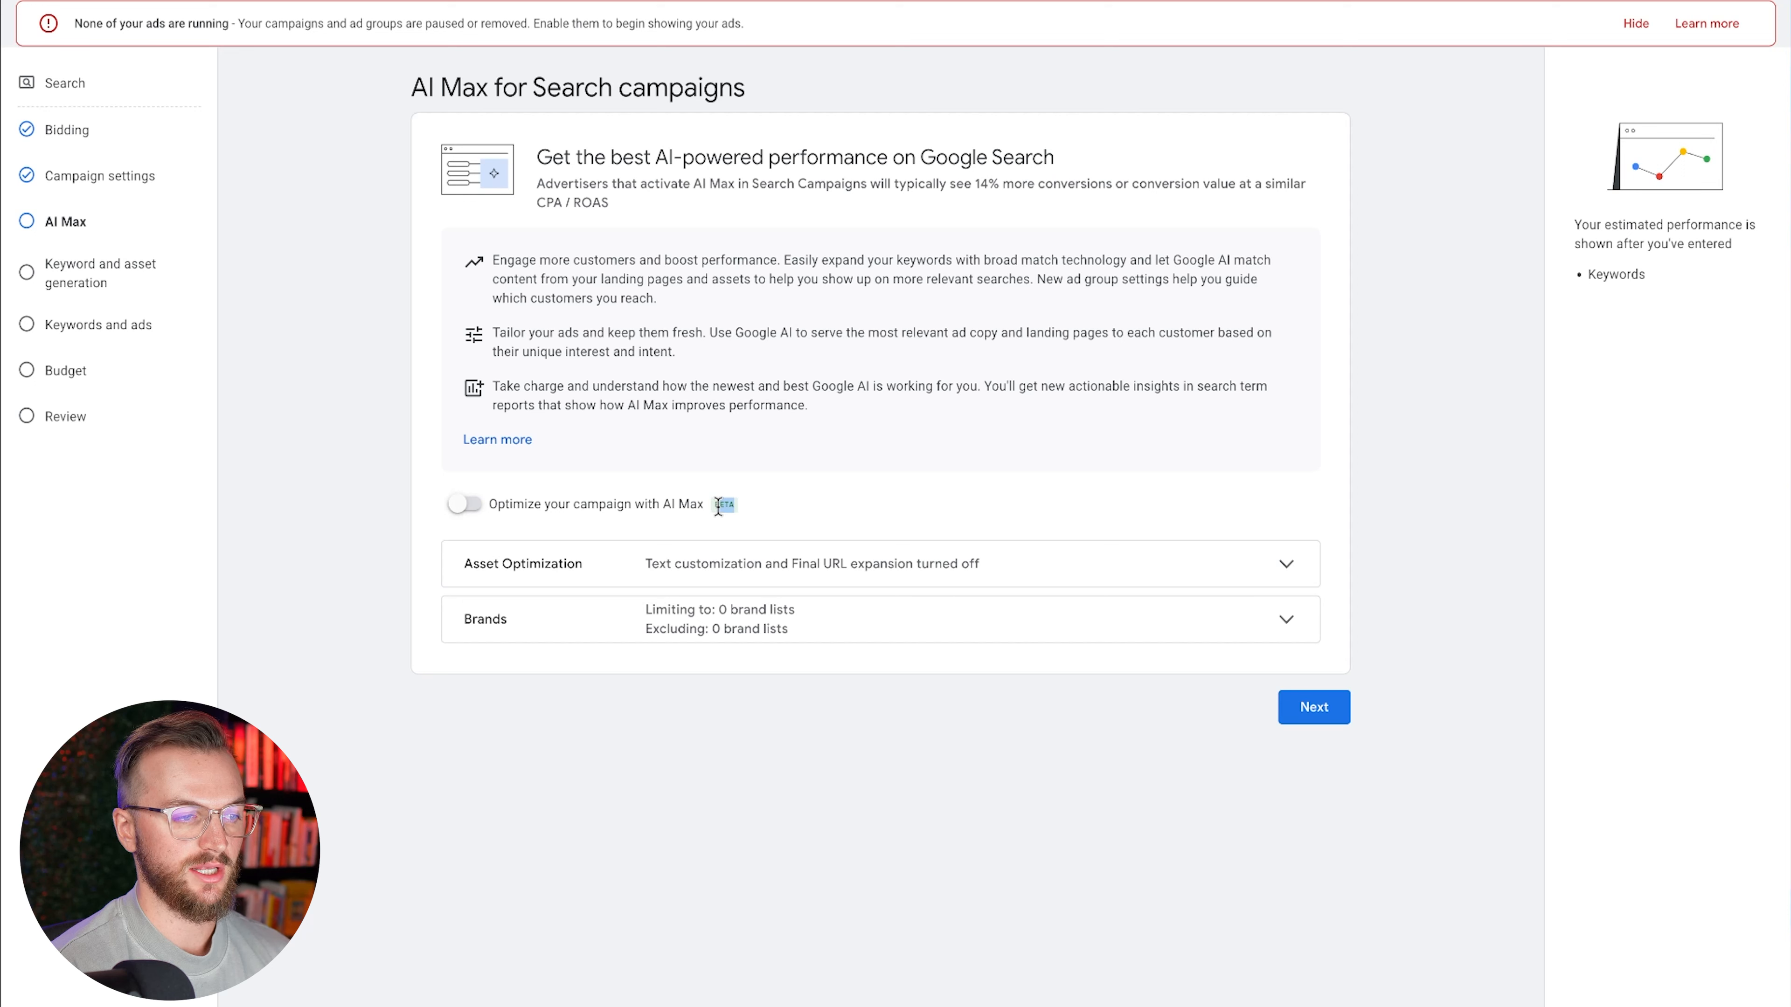
{"action": "left_click", "coordinate": [718, 508]}
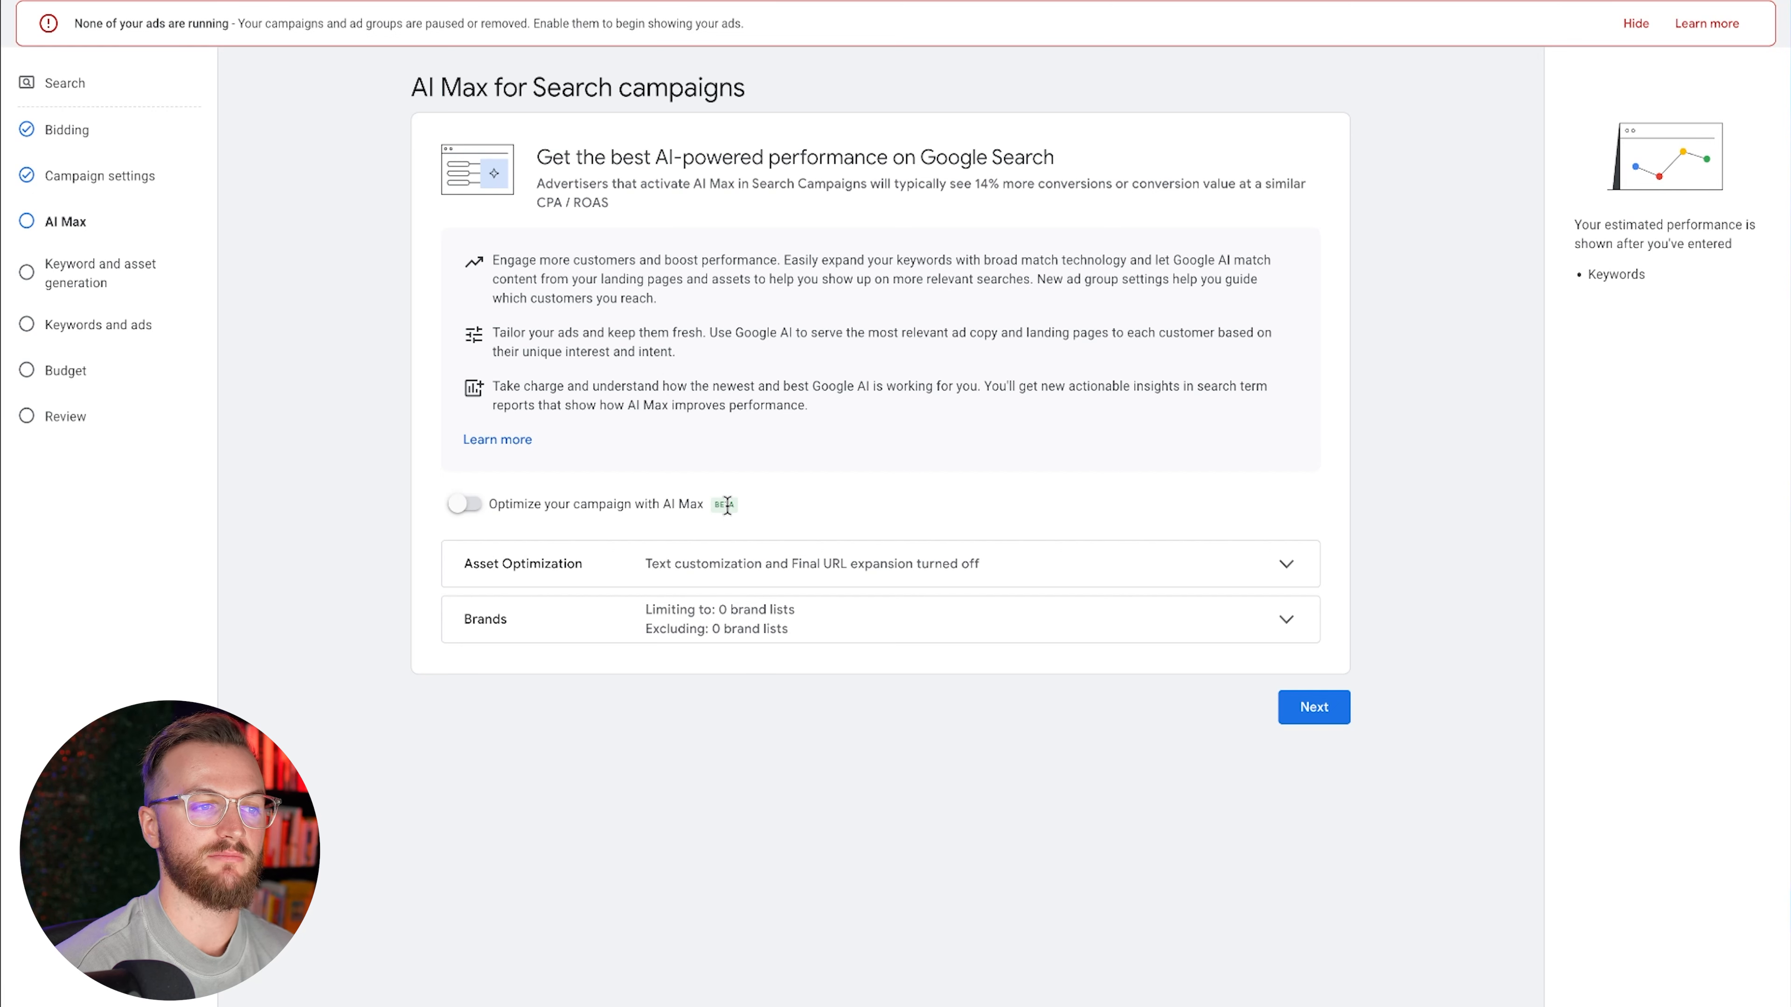
{"action": "left_click_drag", "start_coordinate": [1018, 260], "coordinate": [988, 256]}
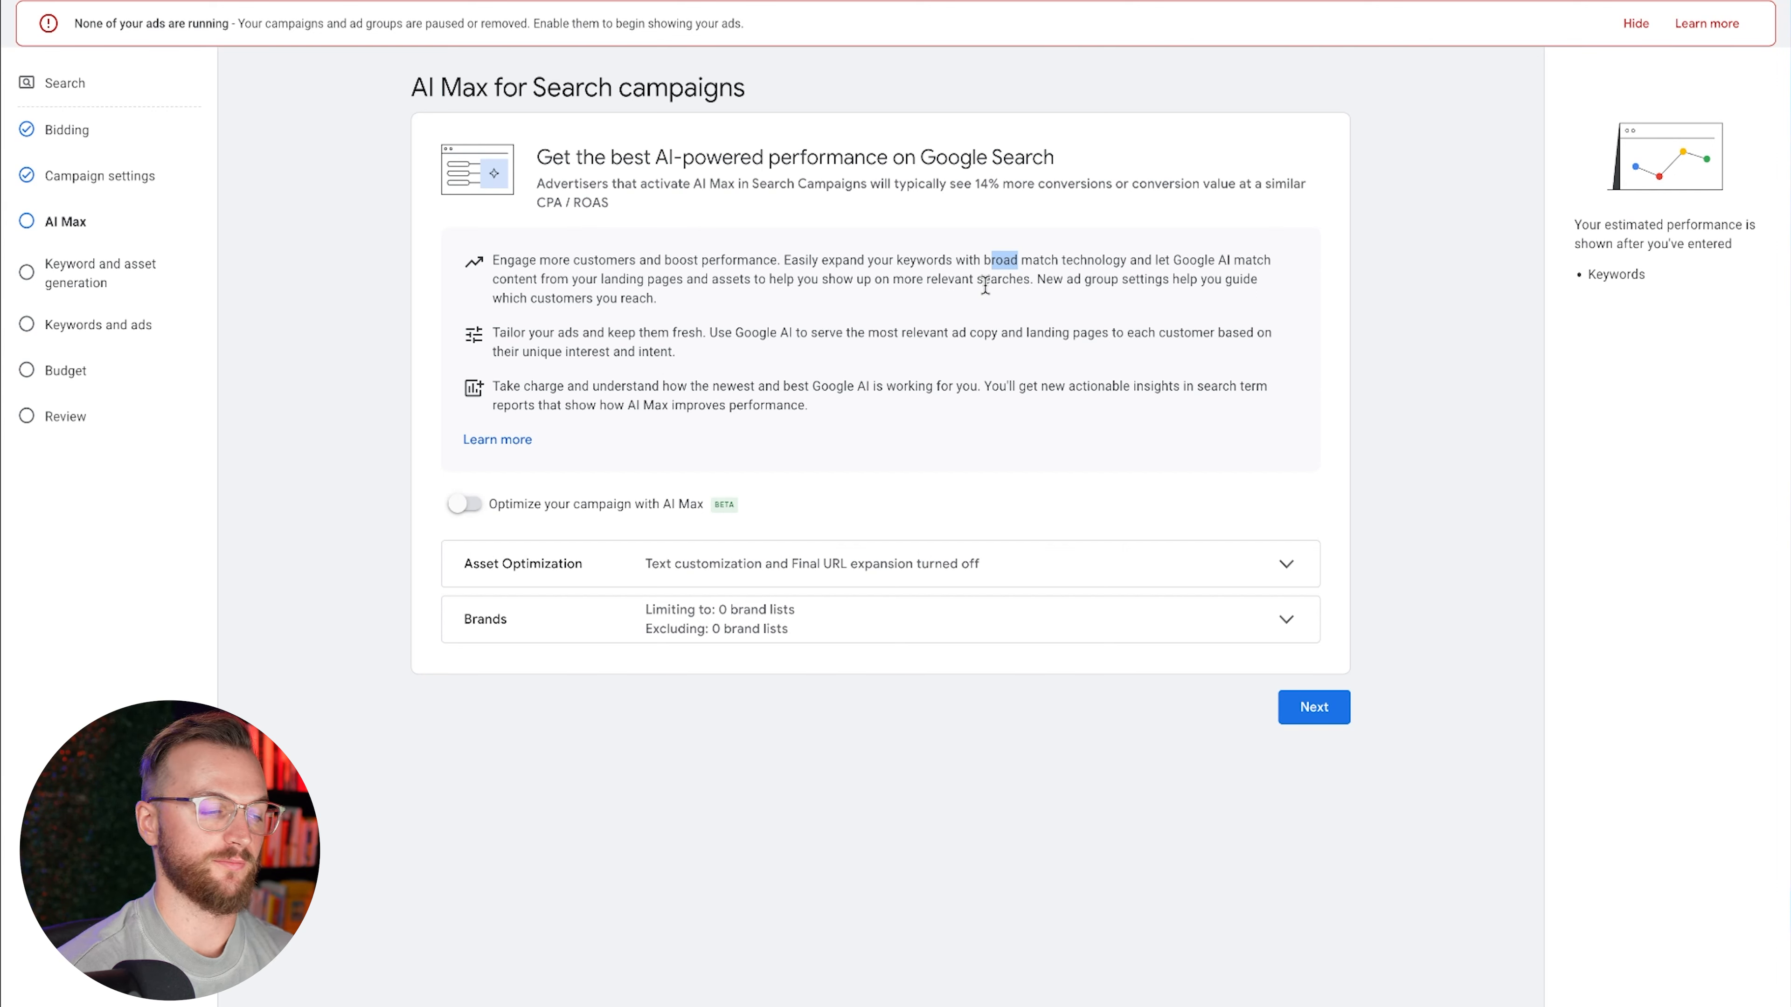
Turn on AI Max optimization for the campaign and review its Text customization, Final URL and URL exclusion options
{"action": "left_click", "coordinate": [471, 518]}
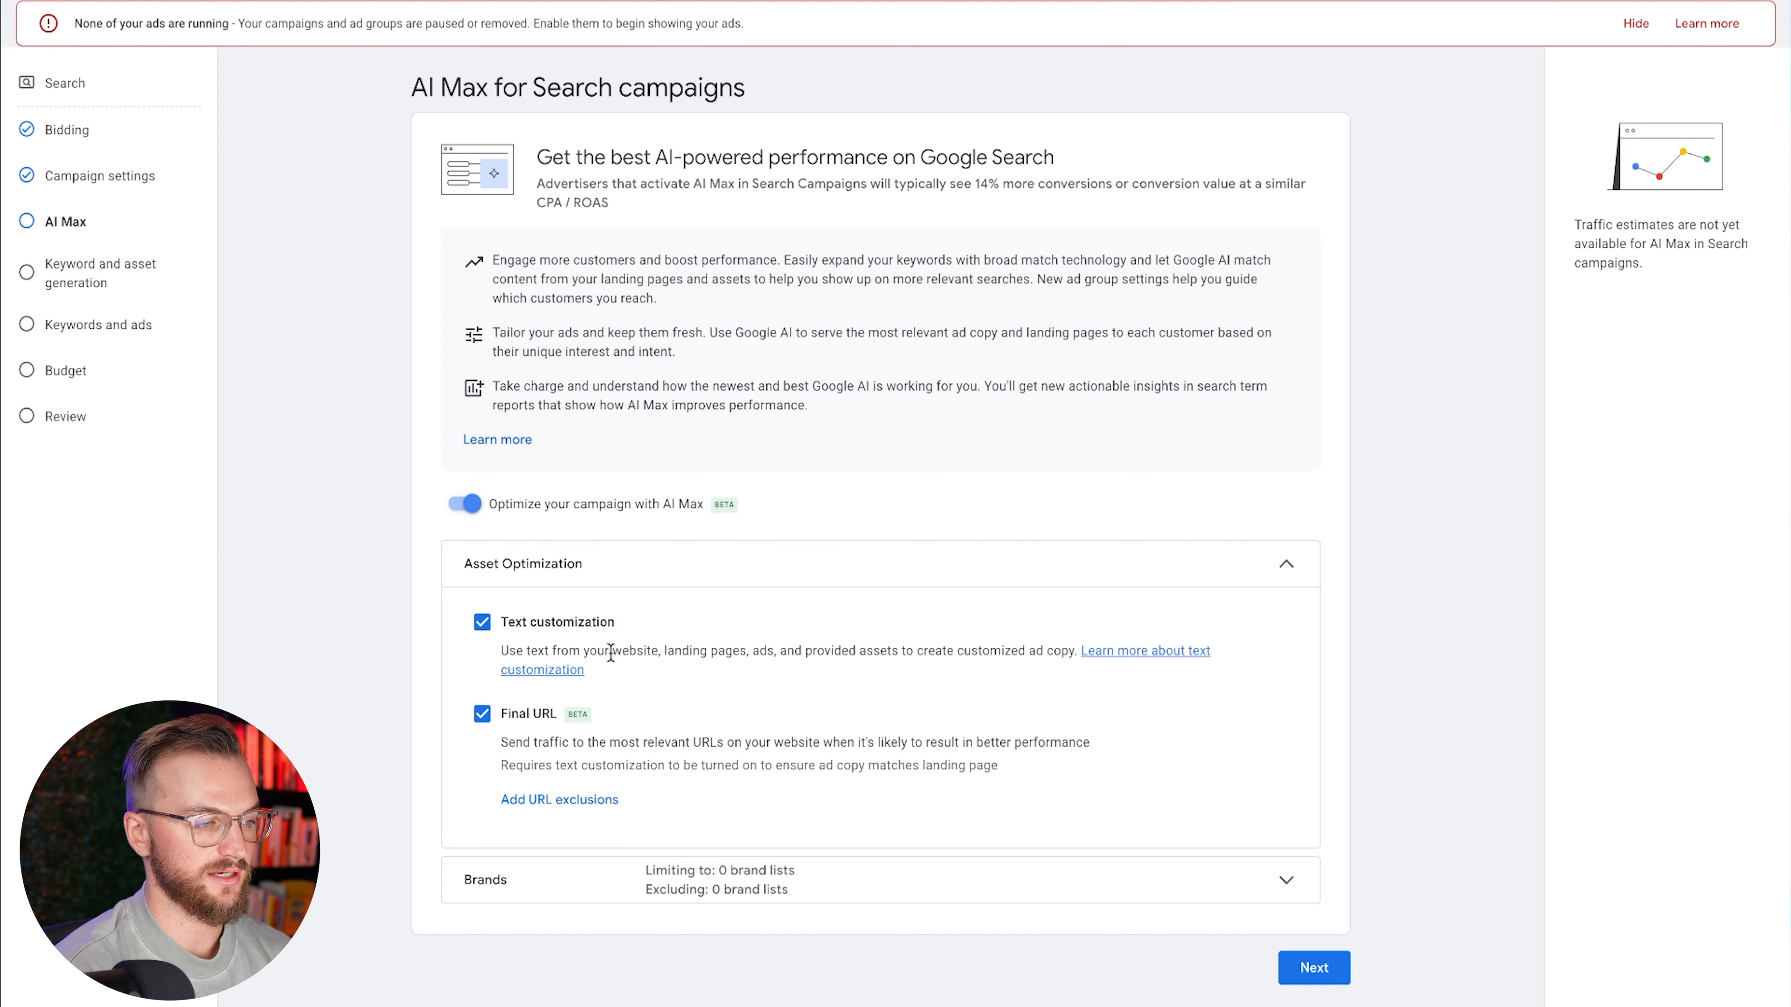
{"action": "left_click_drag", "start_coordinate": [537, 651], "coordinate": [813, 650]}
{"action": "left_click", "coordinate": [818, 651]}
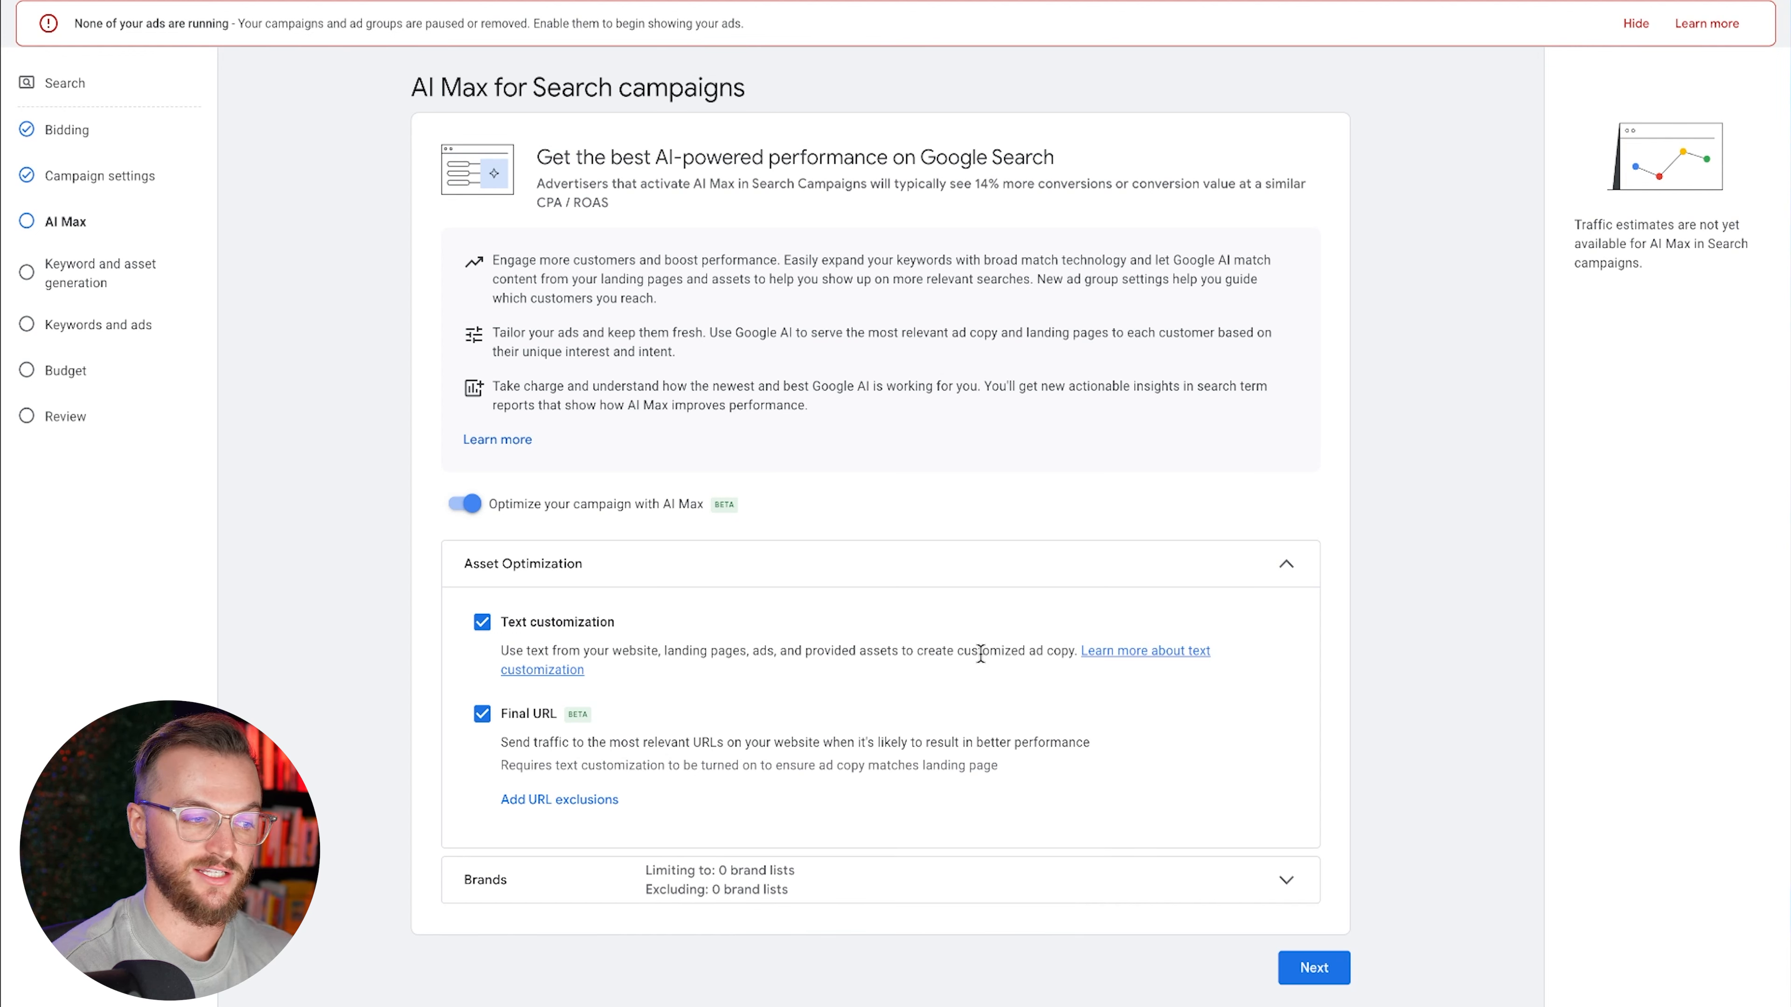
{"action": "left_click_drag", "start_coordinate": [775, 650], "coordinate": [532, 651]}
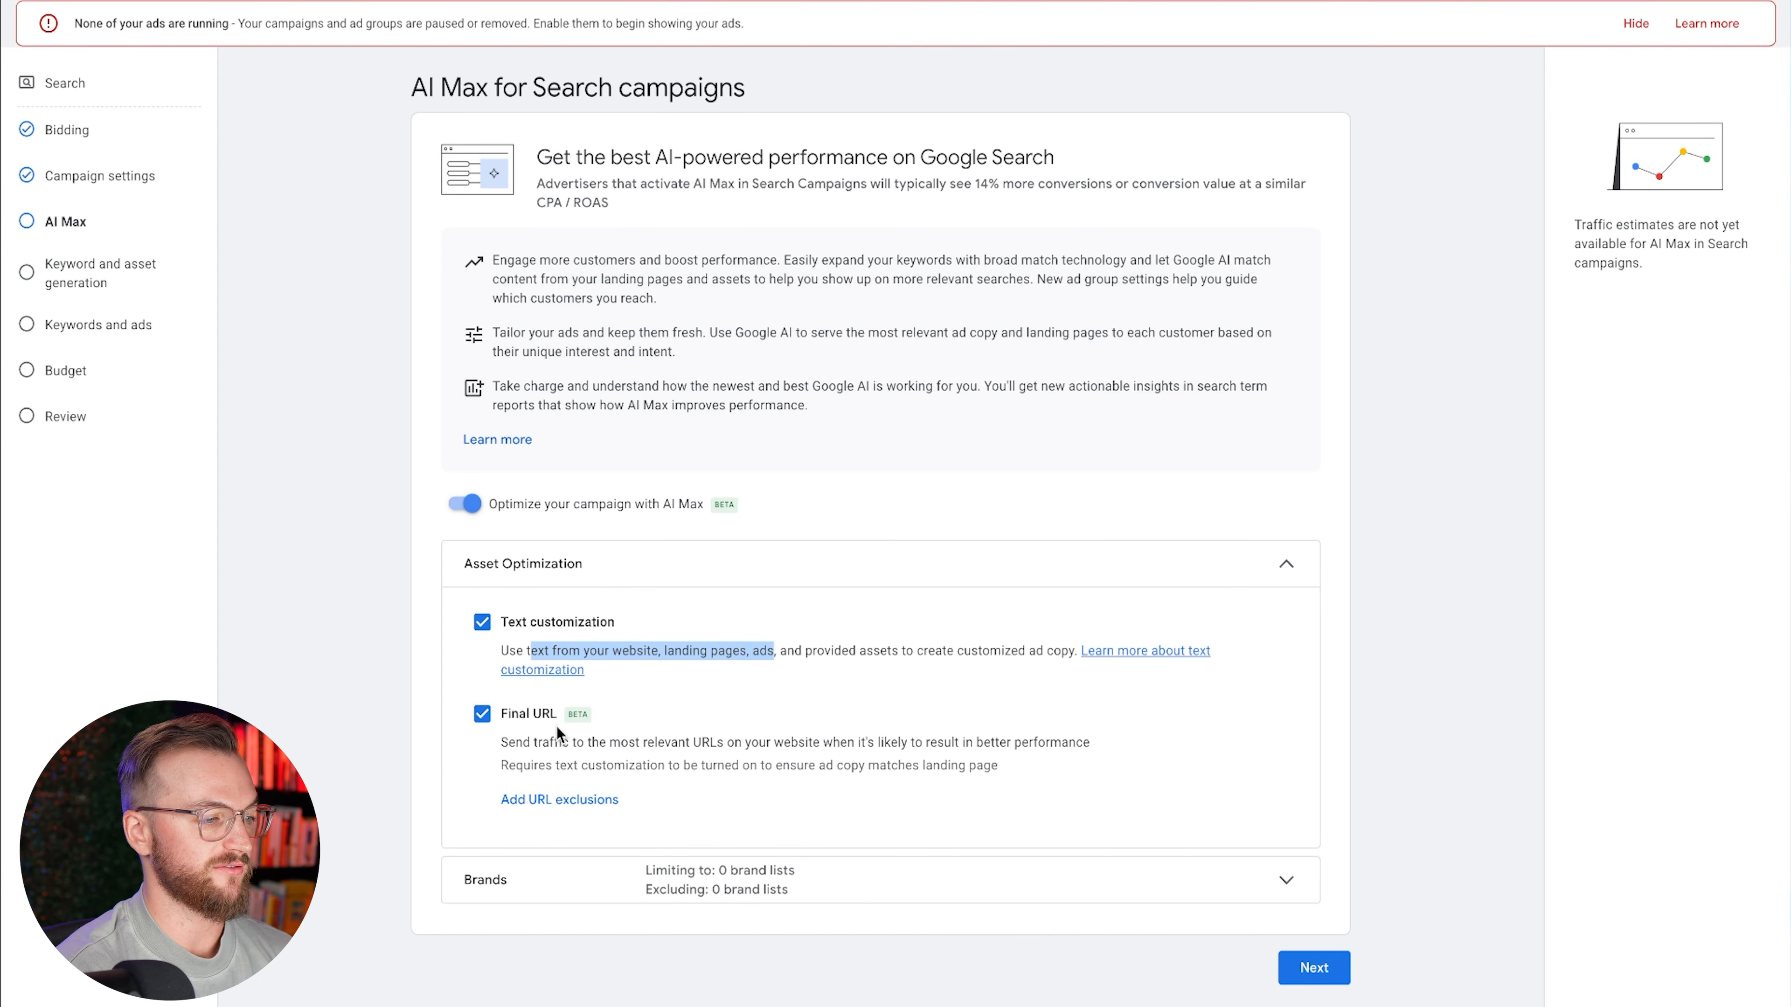
{"action": "left_click_drag", "start_coordinate": [501, 742], "coordinate": [813, 757]}
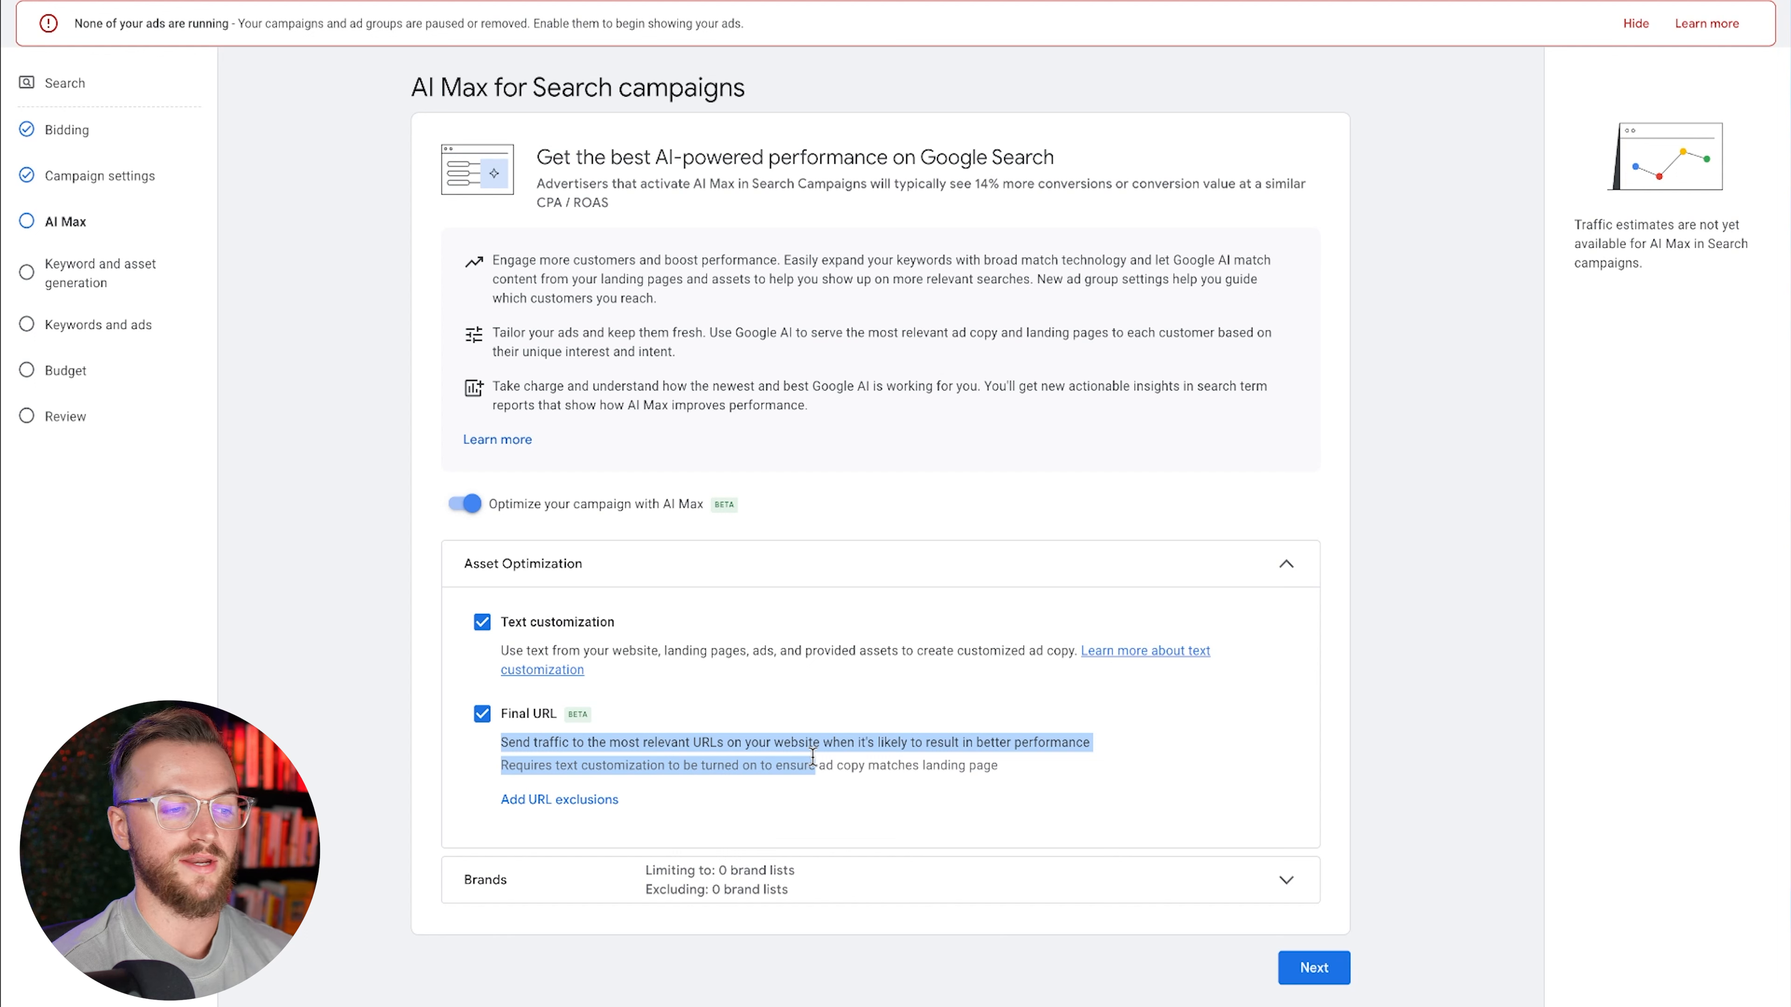
{"action": "left_click", "coordinate": [832, 766]}
{"action": "left_click_drag", "start_coordinate": [652, 766], "coordinate": [531, 763]}
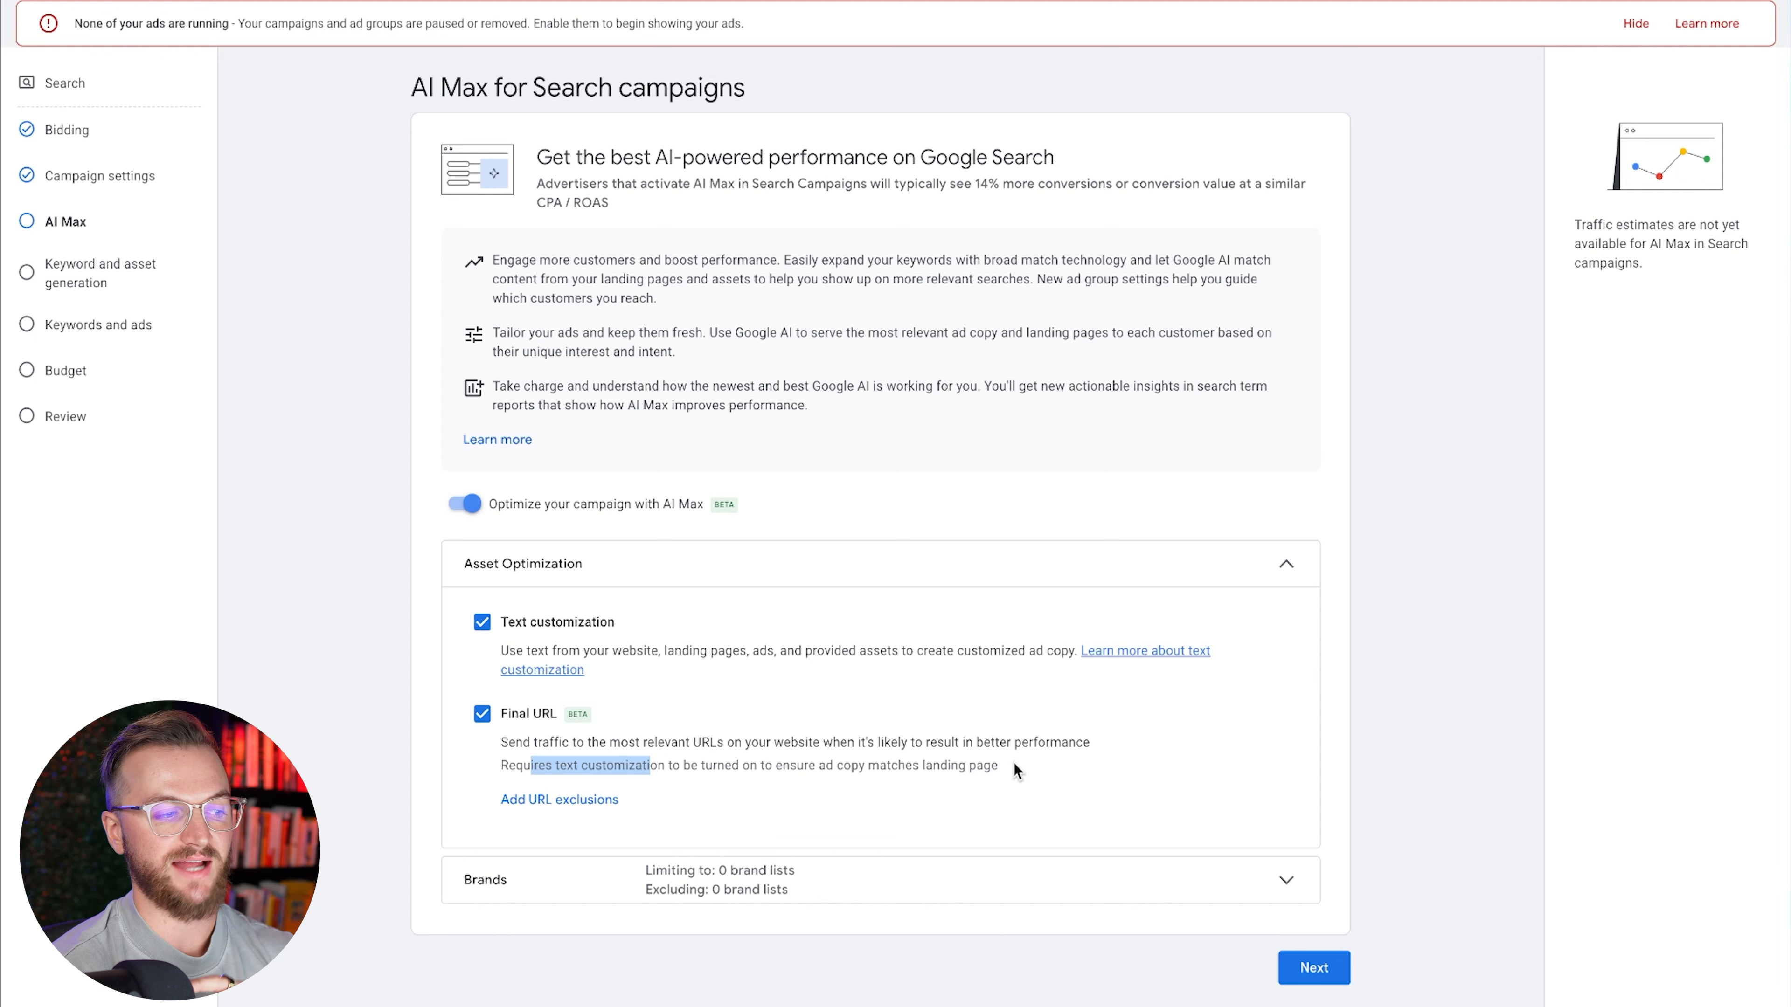
{"action": "left_click_drag", "start_coordinate": [1001, 765], "coordinate": [503, 749]}
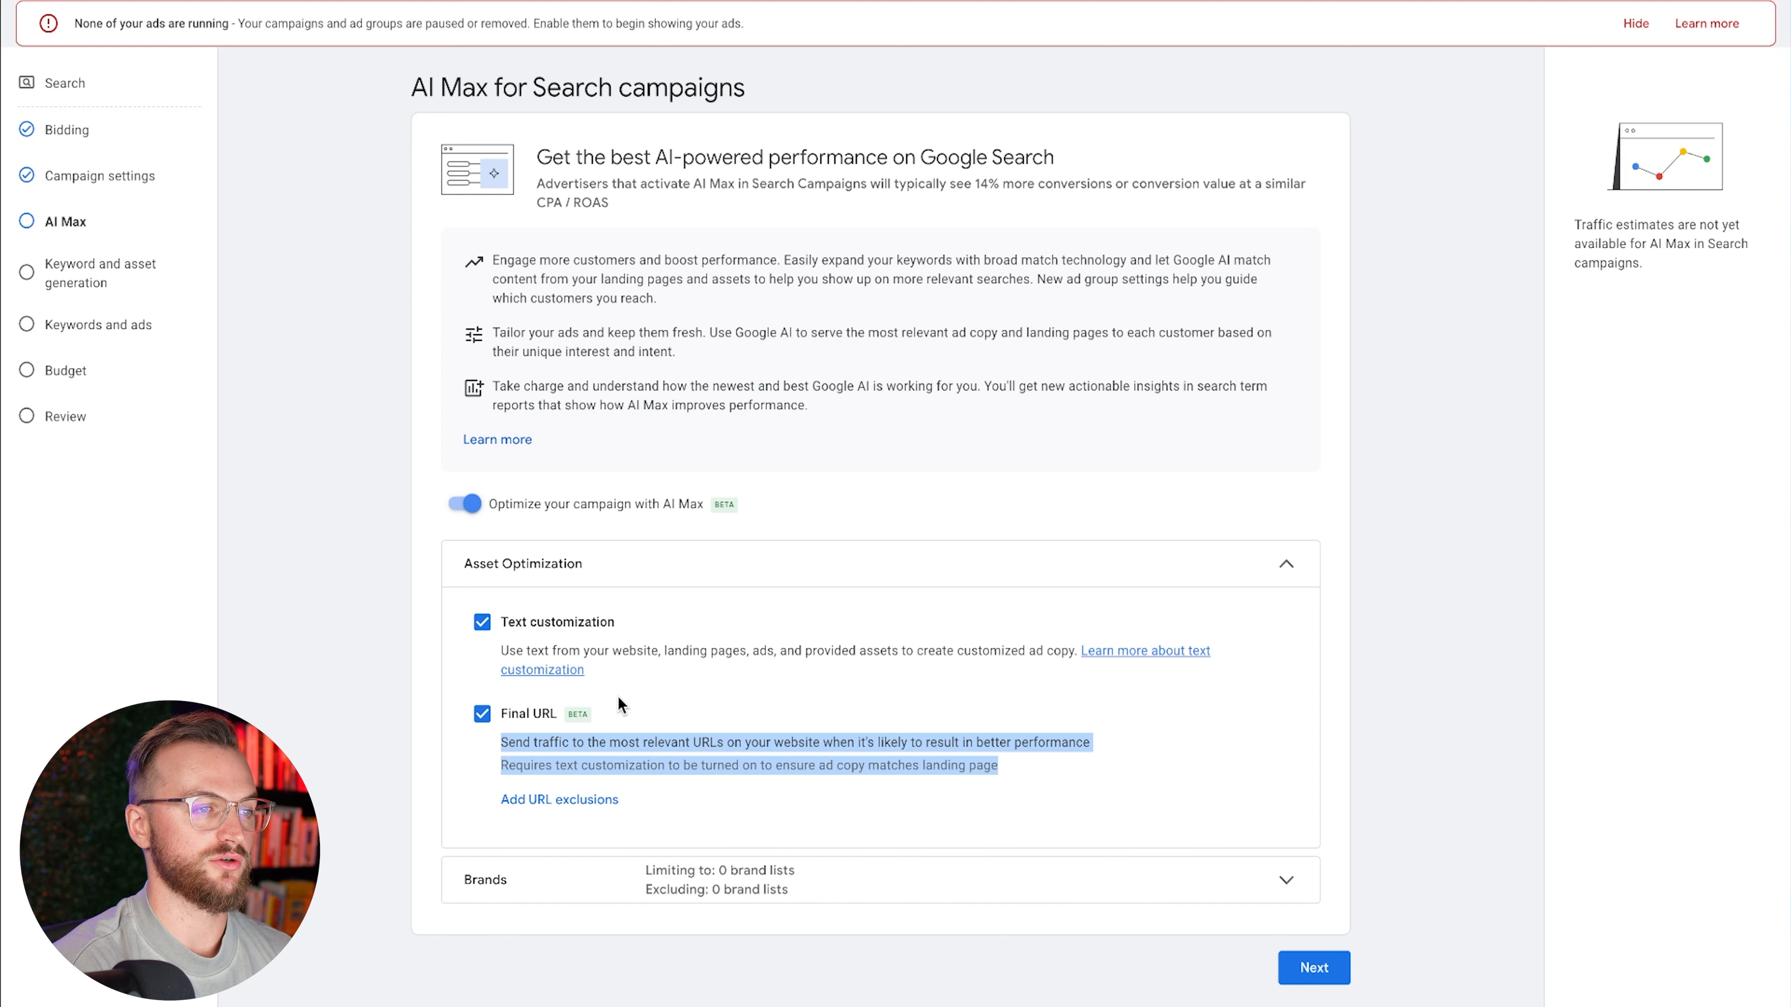
{"action": "left_click", "coordinate": [506, 618]}
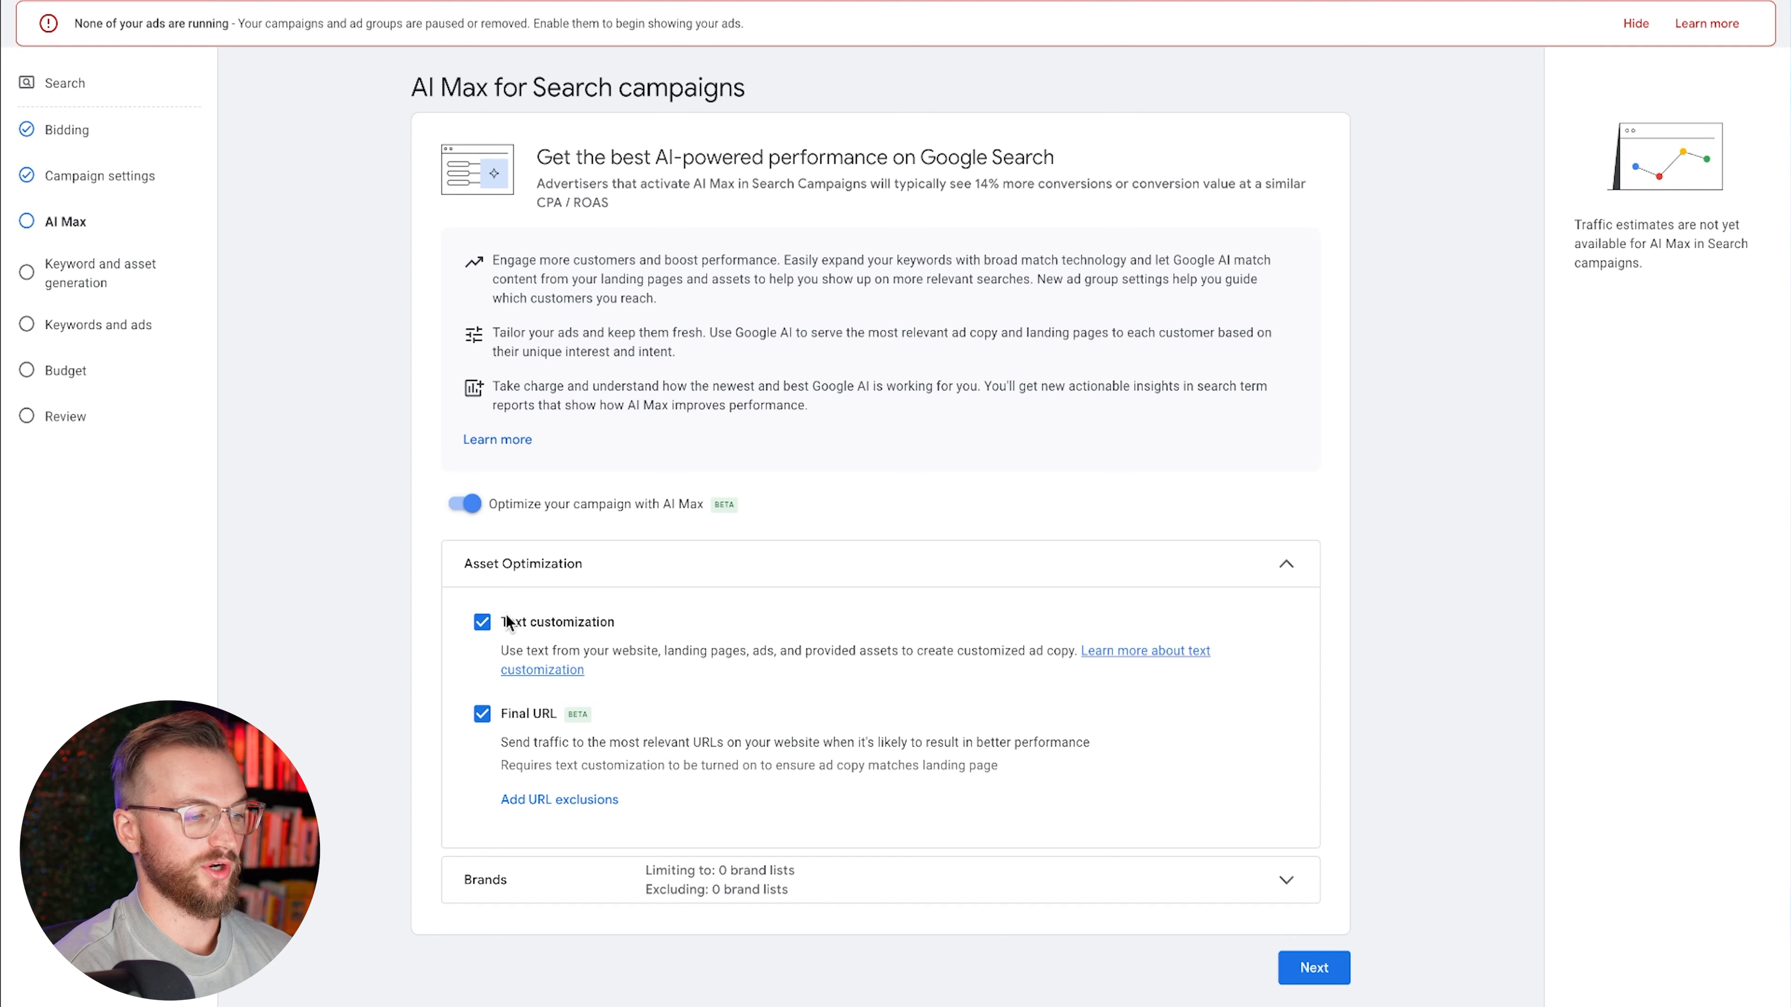
{"action": "left_click", "coordinate": [577, 810]}
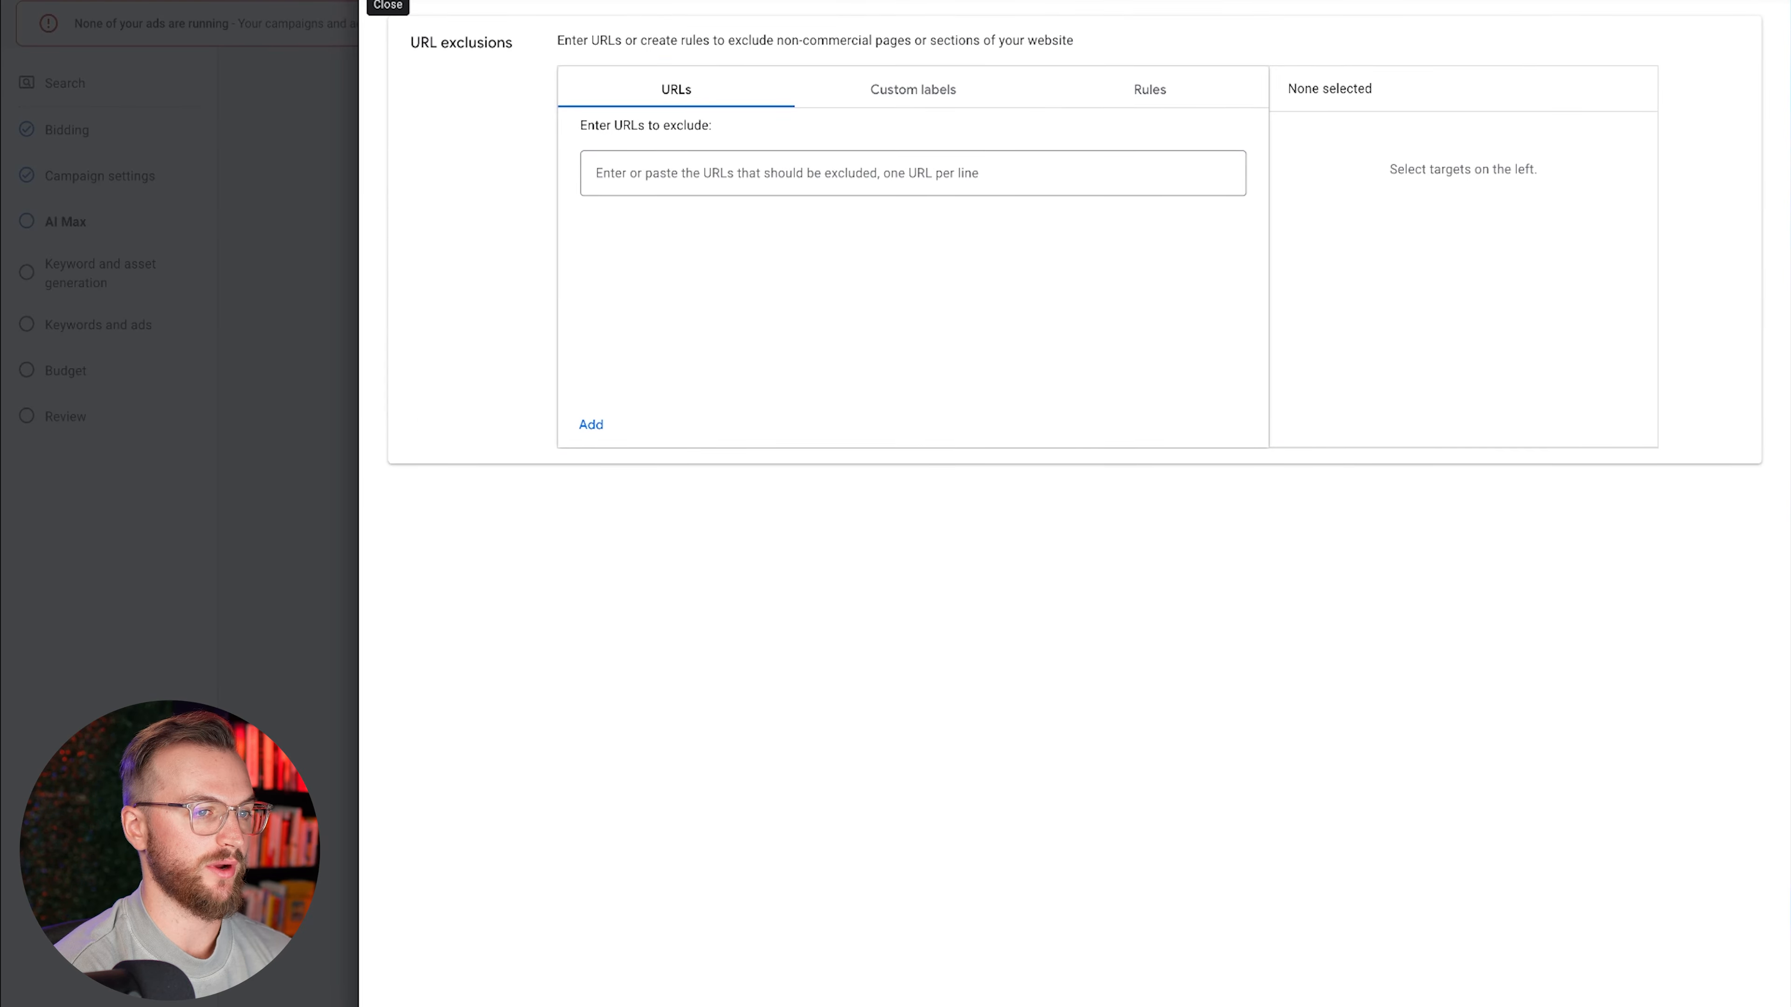
{"action": "left_click", "coordinate": [389, 1]}
Review the brand inclusion and exclusion settings without adding brand lists, and continue to Keyword and asset generation
{"action": "left_click", "coordinate": [1089, 882]}
{"action": "scroll", "coordinate": [1064, 840], "scroll_direction": "down", "scroll_amount": 5}
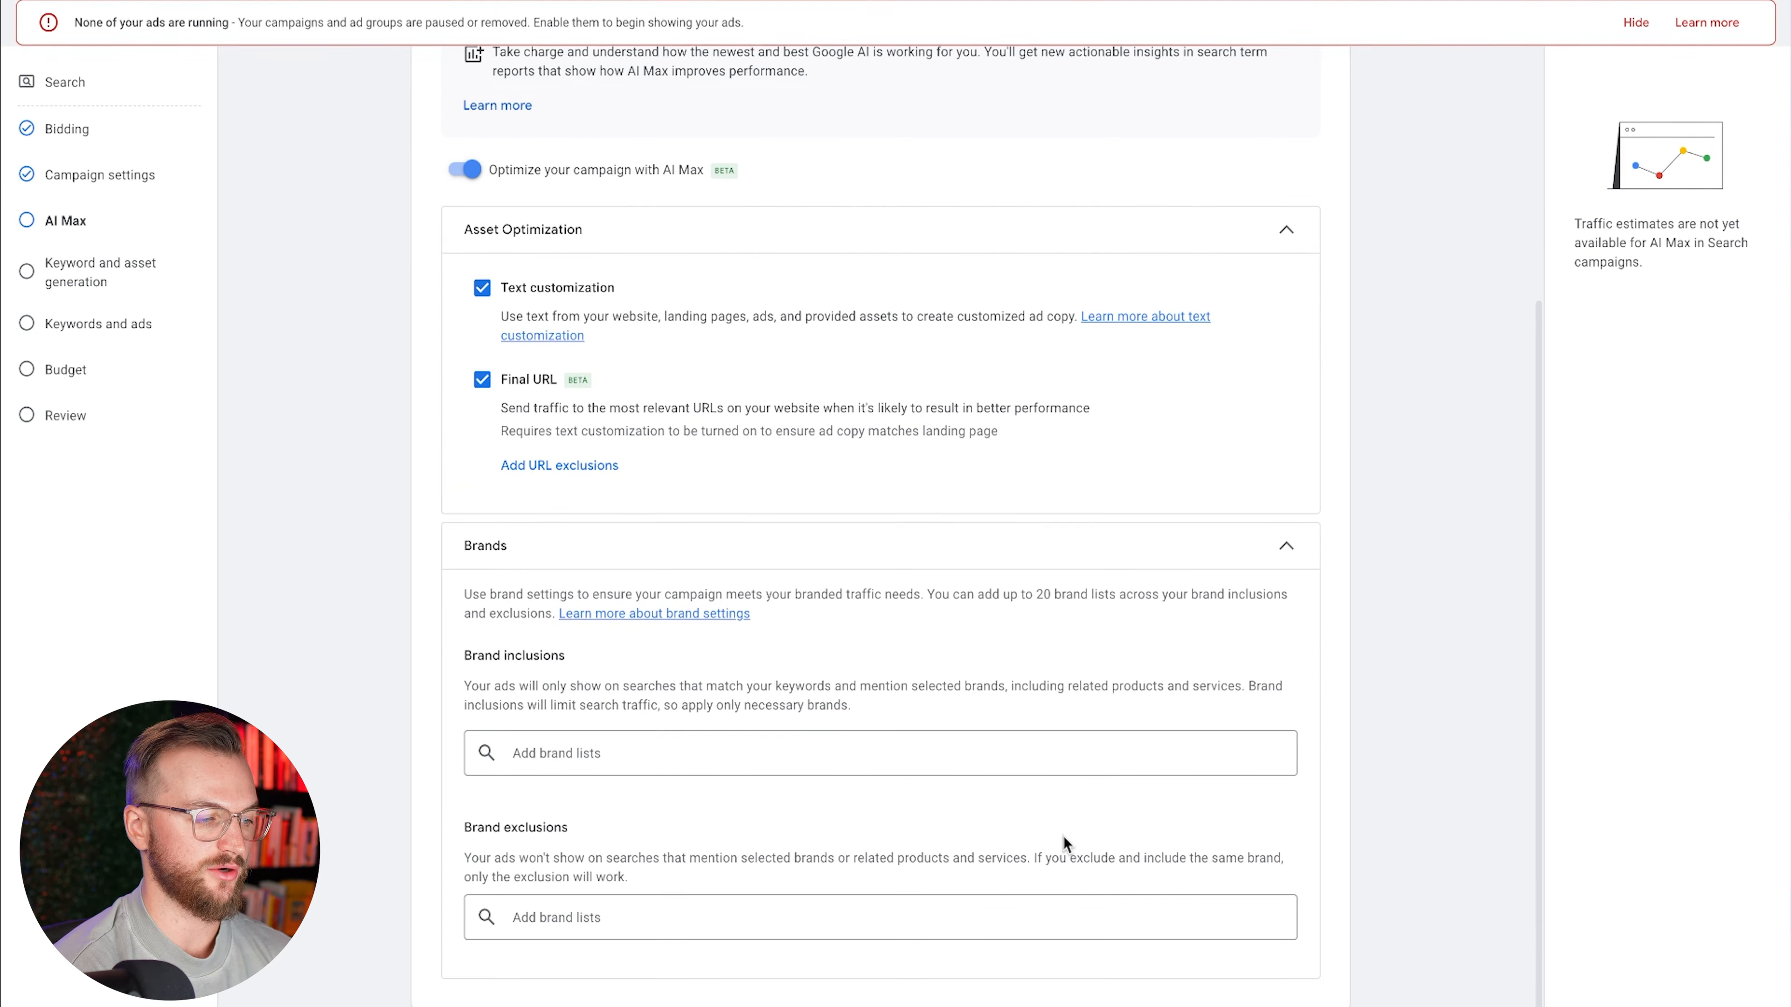
{"action": "left_click_drag", "start_coordinate": [463, 595], "coordinate": [871, 609]}
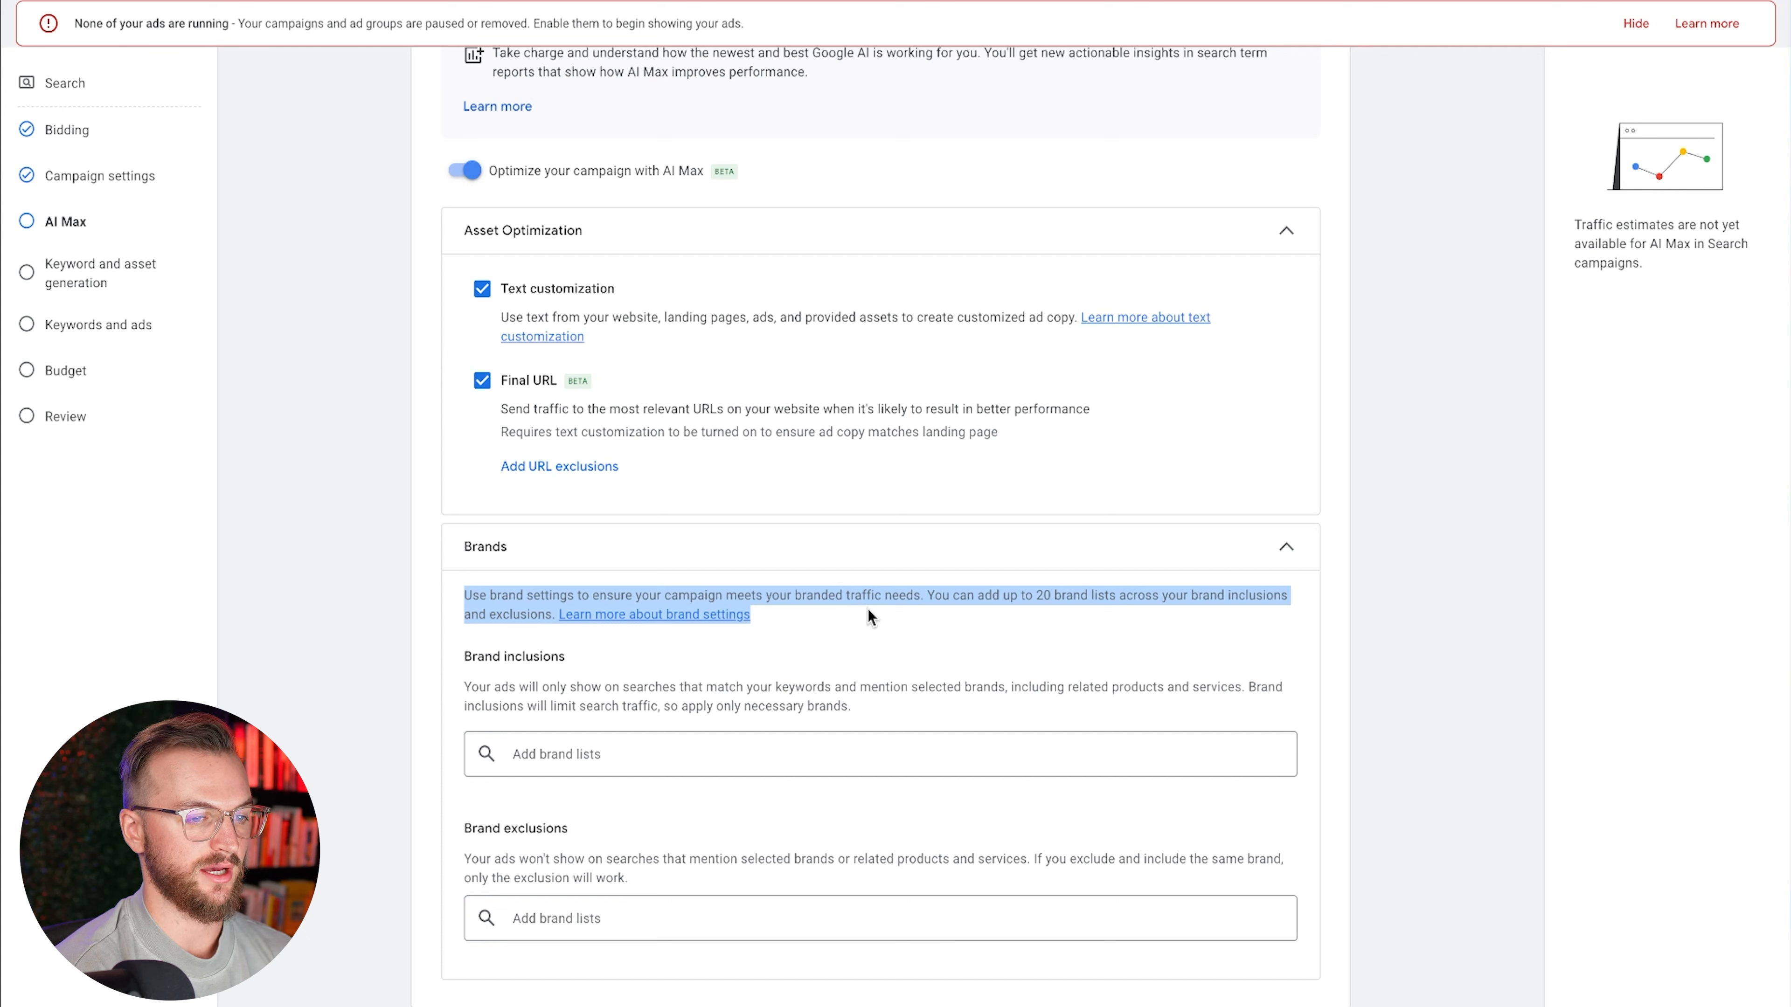
{"action": "left_click", "coordinate": [497, 768]}
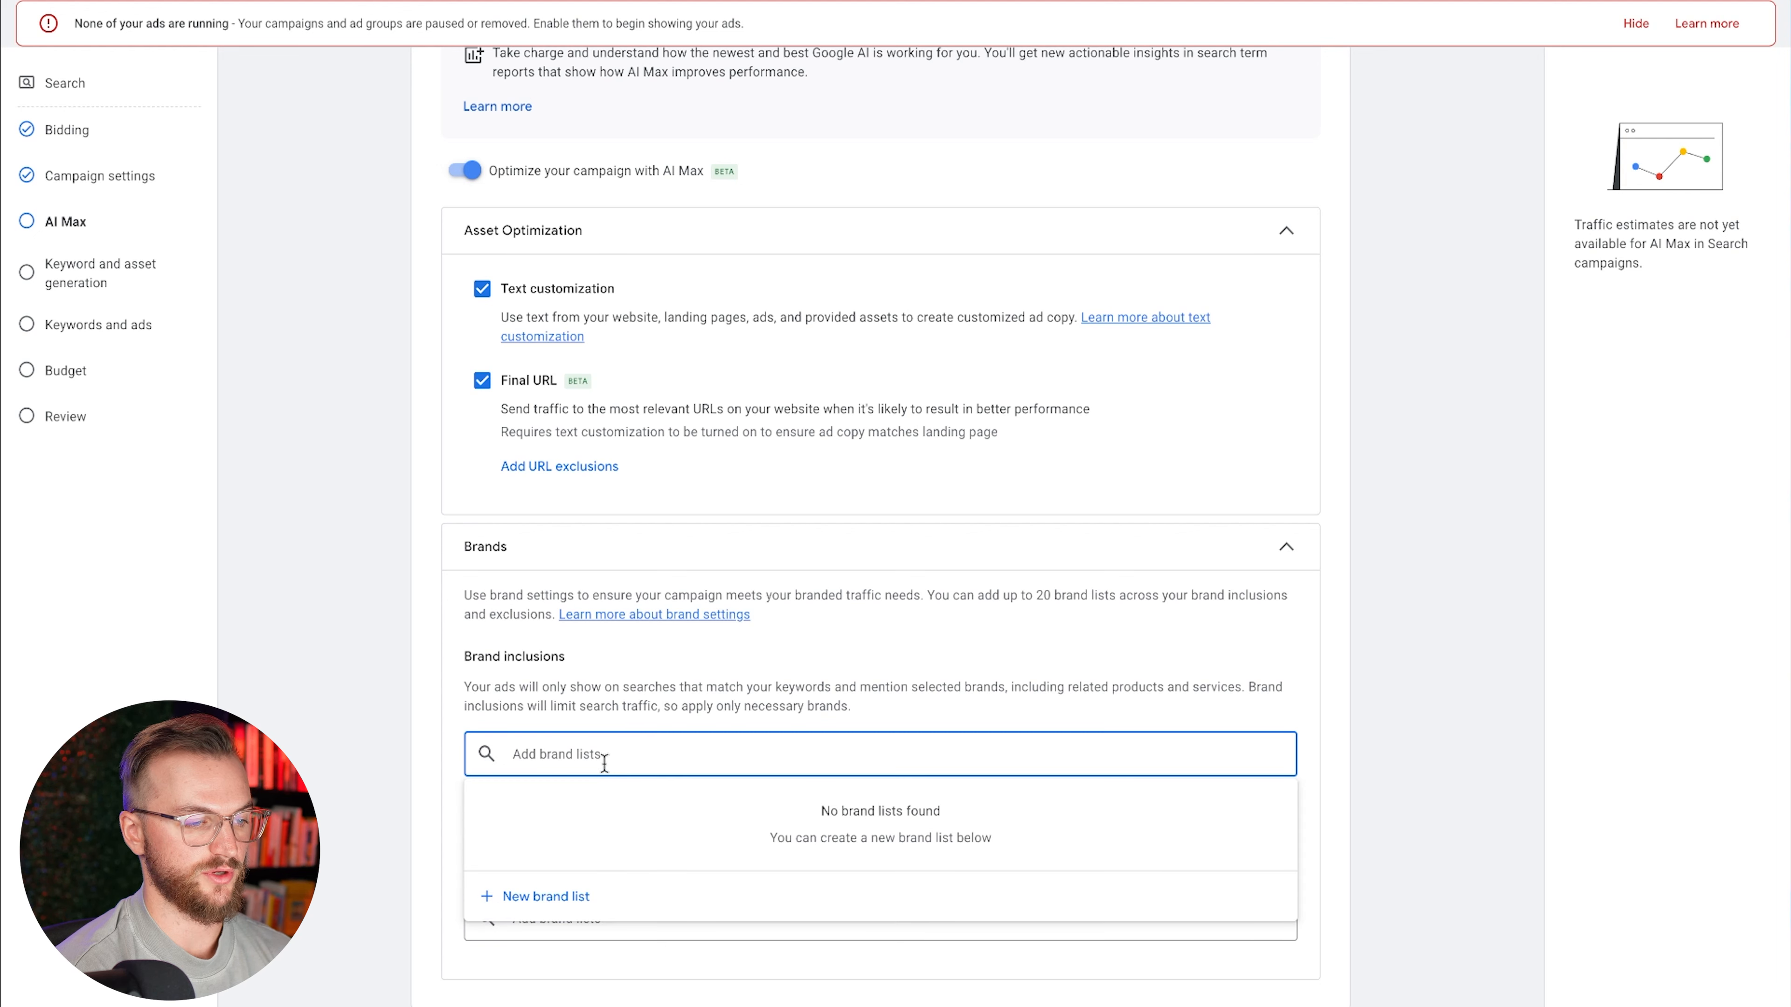
{"action": "left_click", "coordinate": [320, 783]}
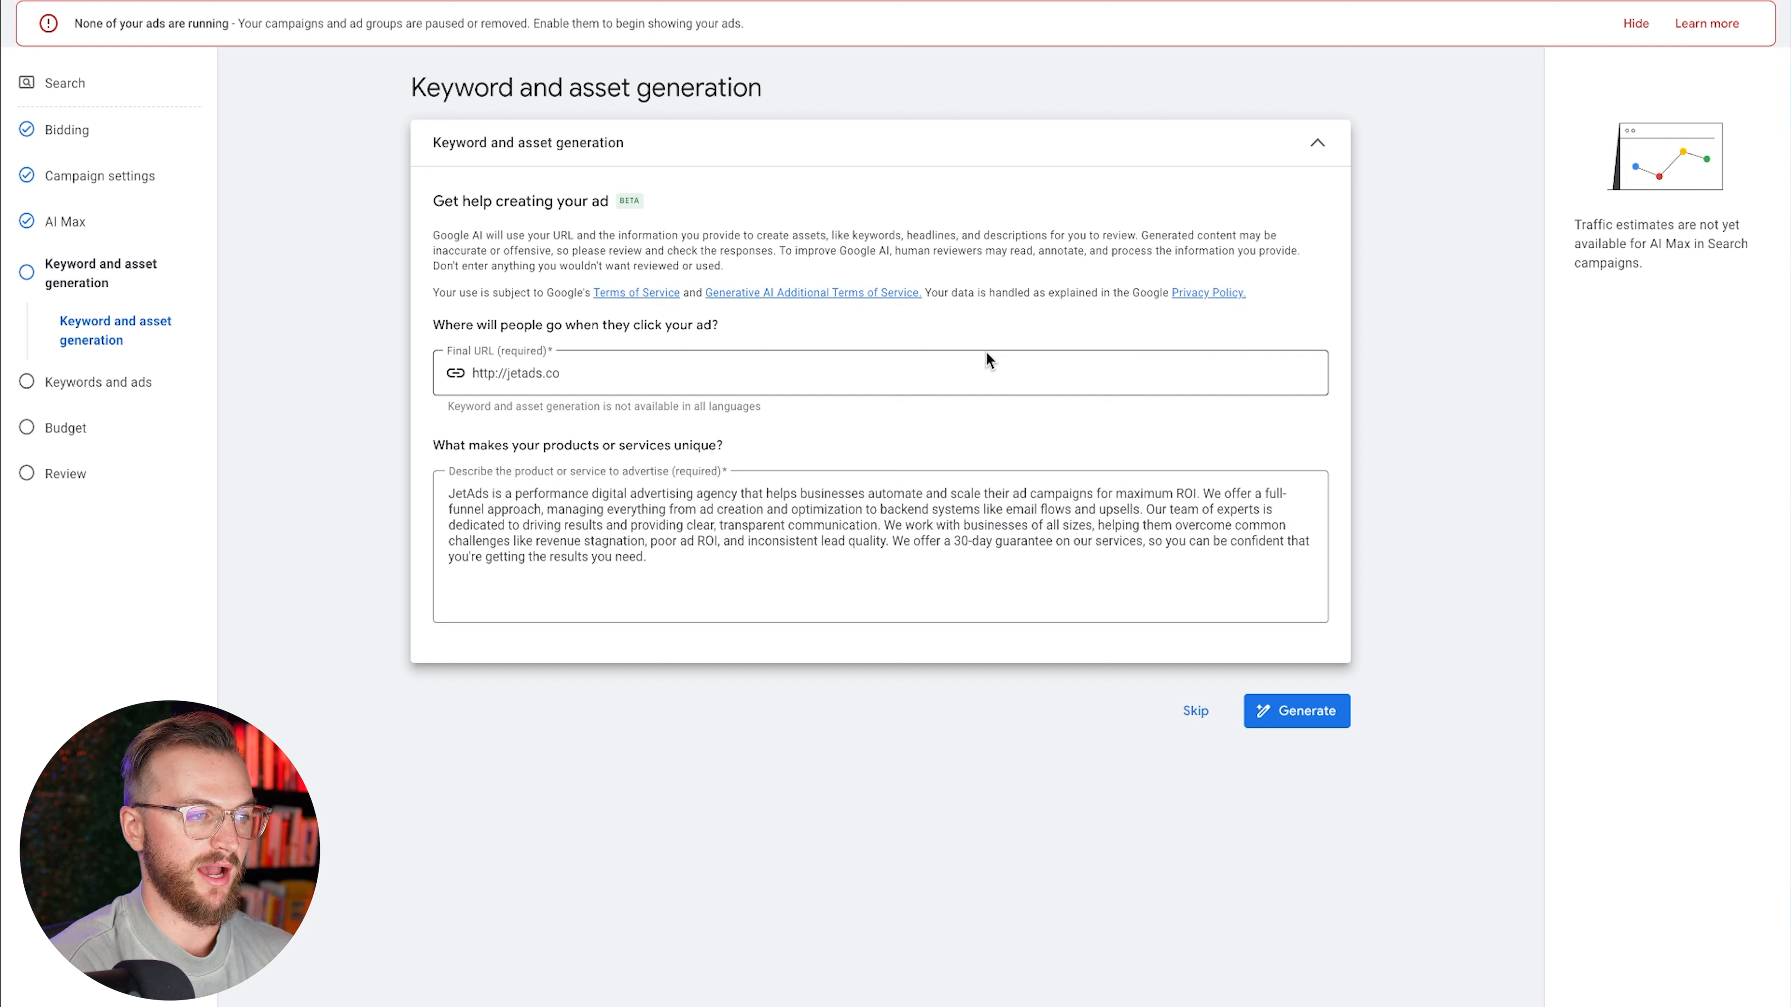
Review the jetads.co final URL and the JetAds business description, and generate the keywords and ad assets from them
{"action": "left_click_drag", "start_coordinate": [708, 555], "coordinate": [413, 497]}
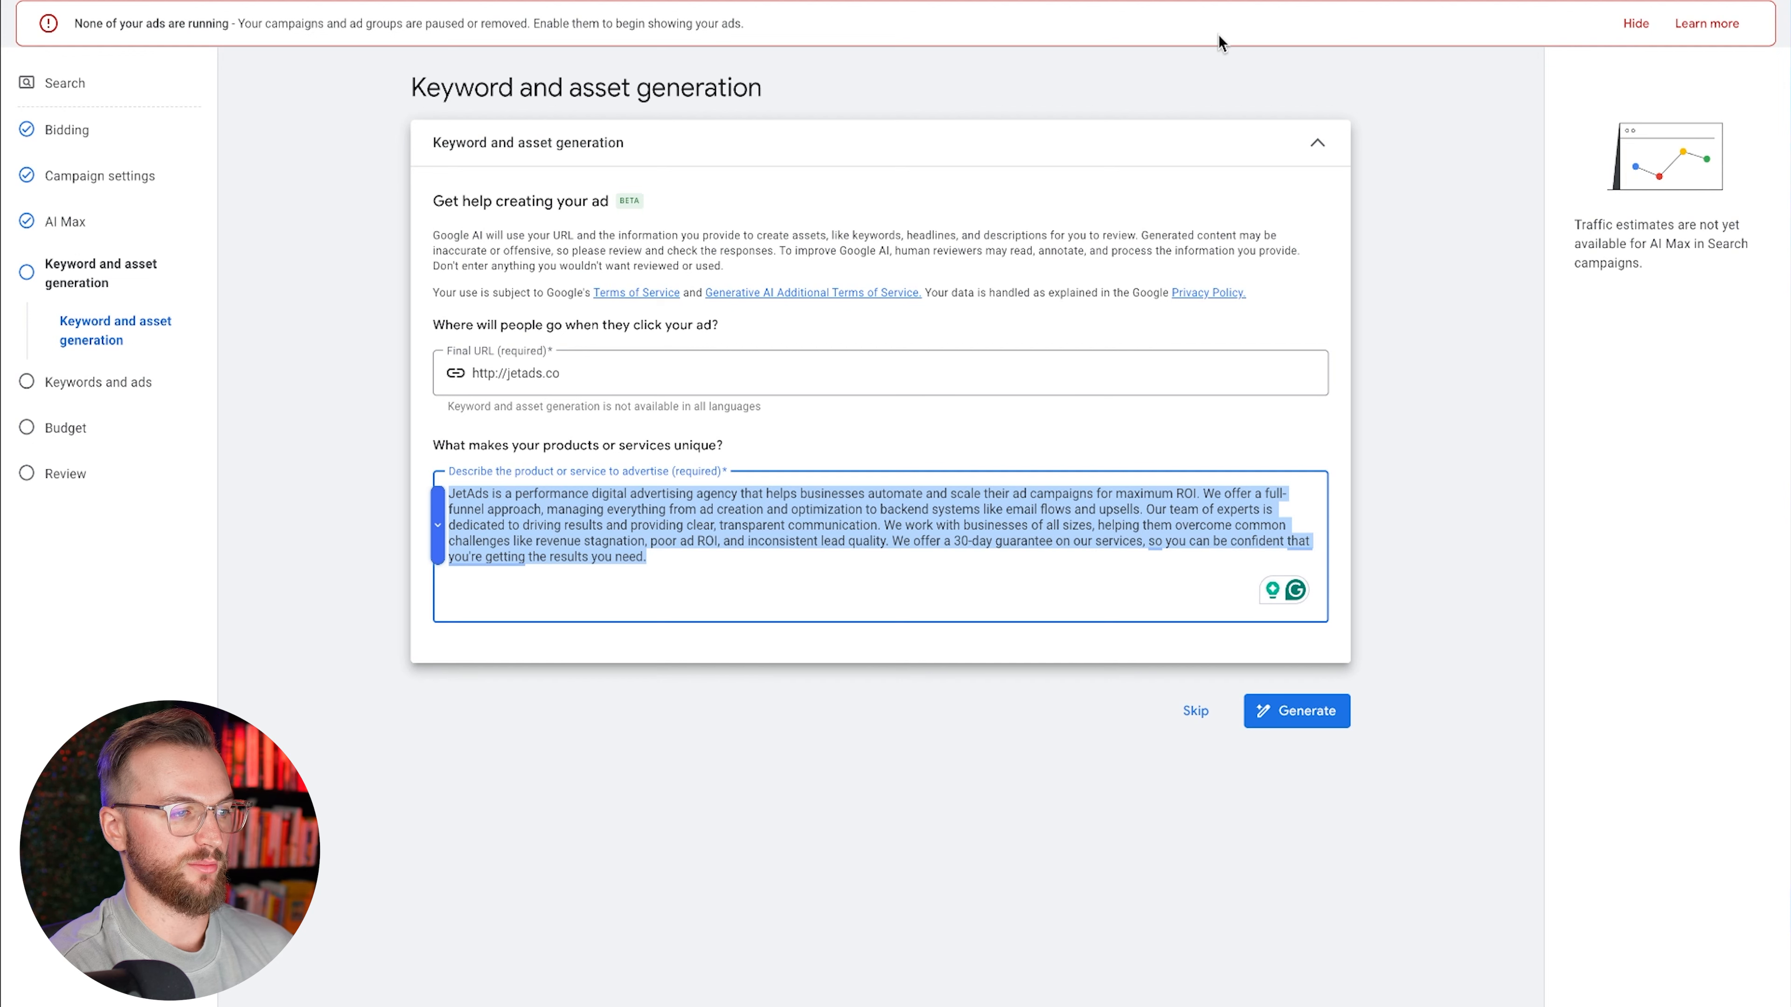
{"action": "left_click_drag", "start_coordinate": [589, 379], "coordinate": [462, 382]}
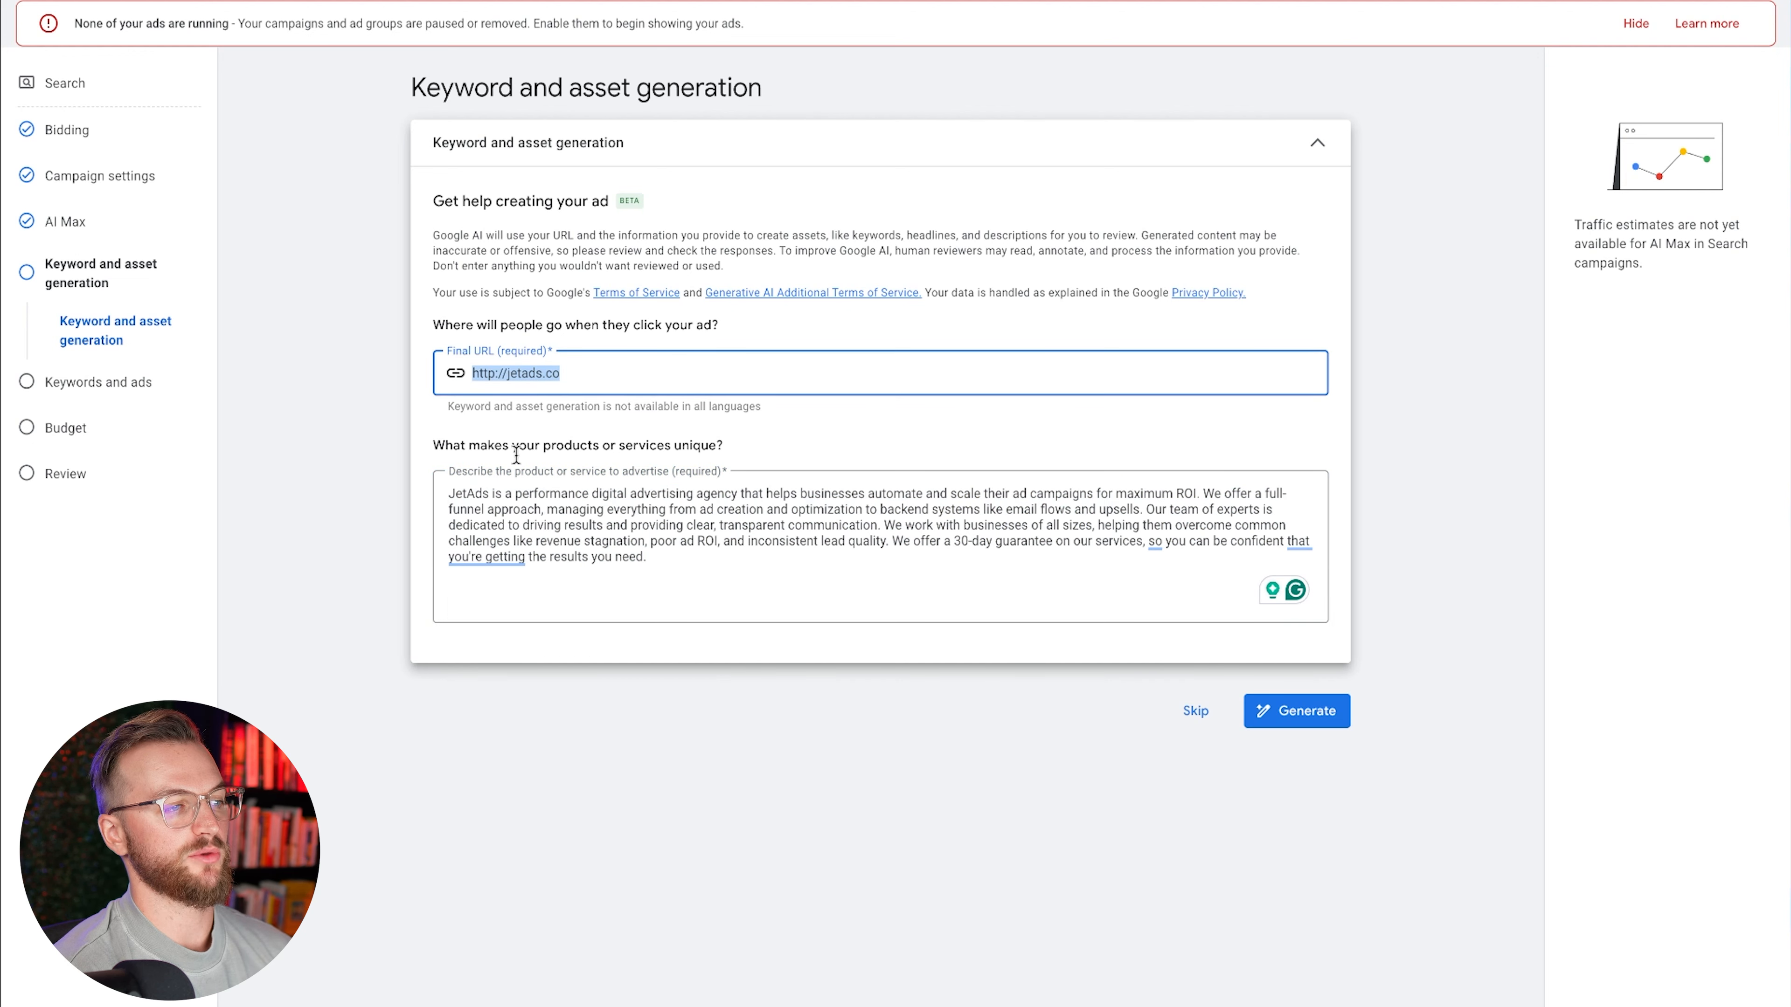
{"action": "left_click", "coordinate": [673, 759]}
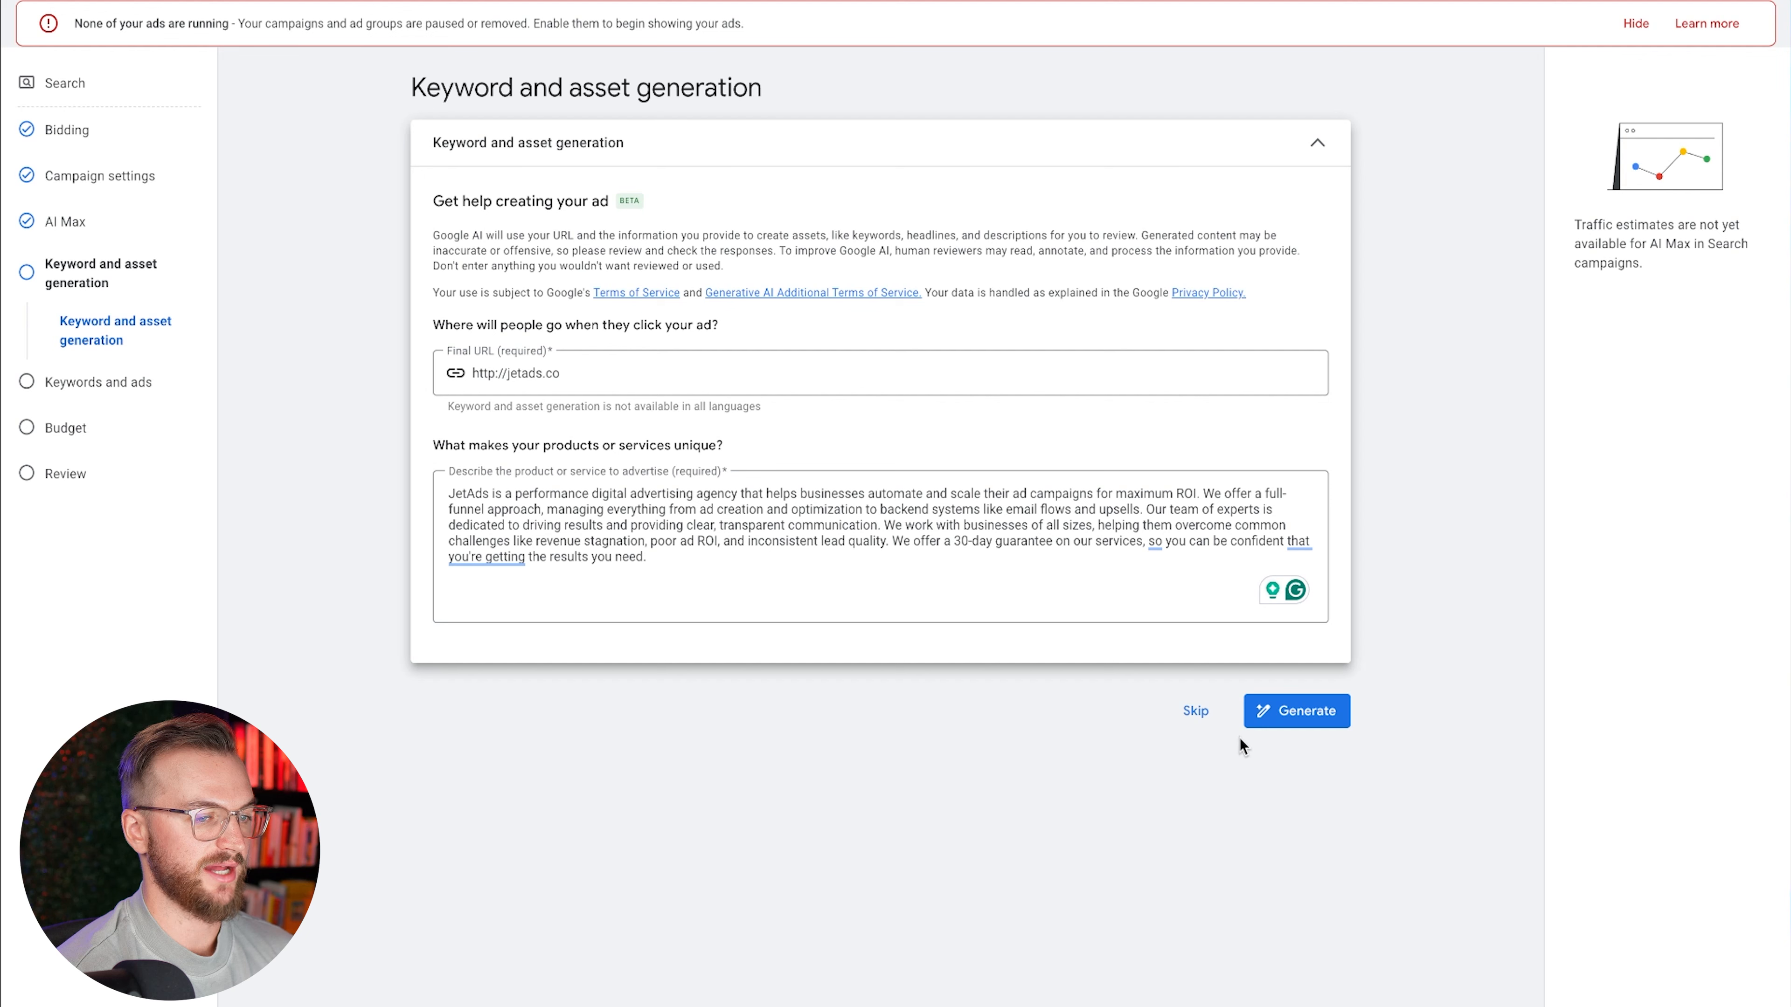
{"action": "left_click", "coordinate": [1317, 716]}
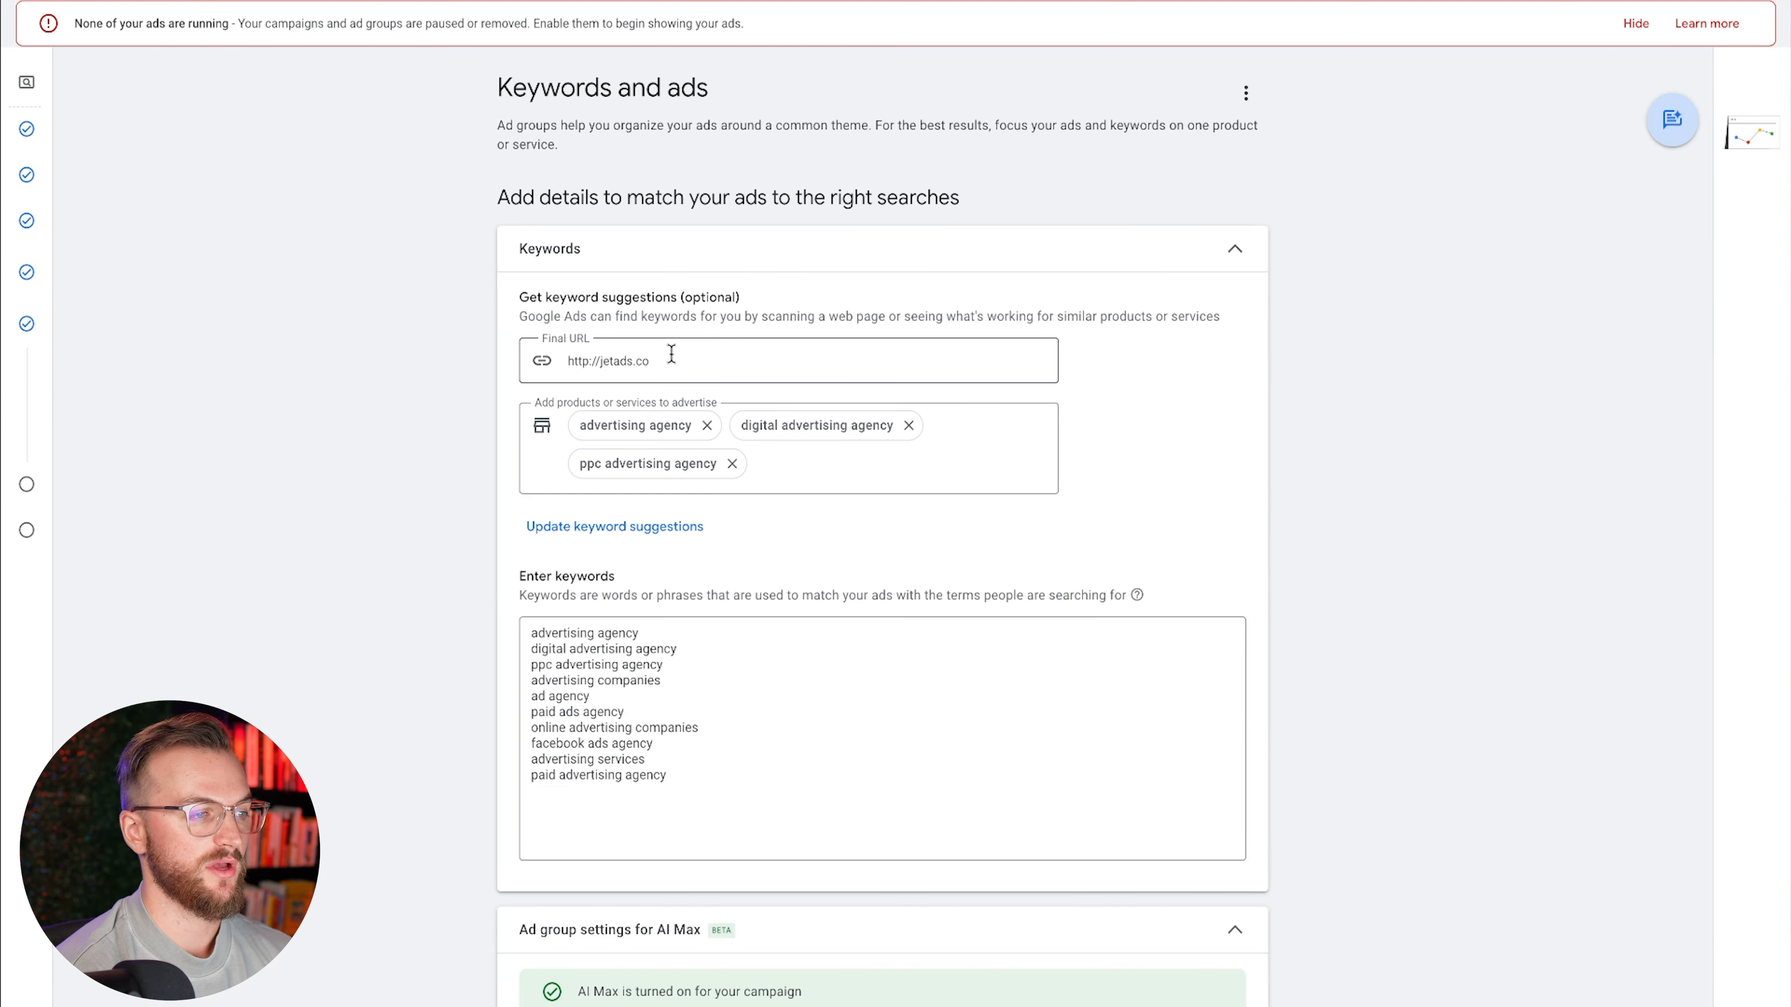
Examine the final URL, the products or services to advertise and the generated keyword list for the ad group
{"action": "left_click_drag", "start_coordinate": [671, 361], "coordinate": [480, 367]}
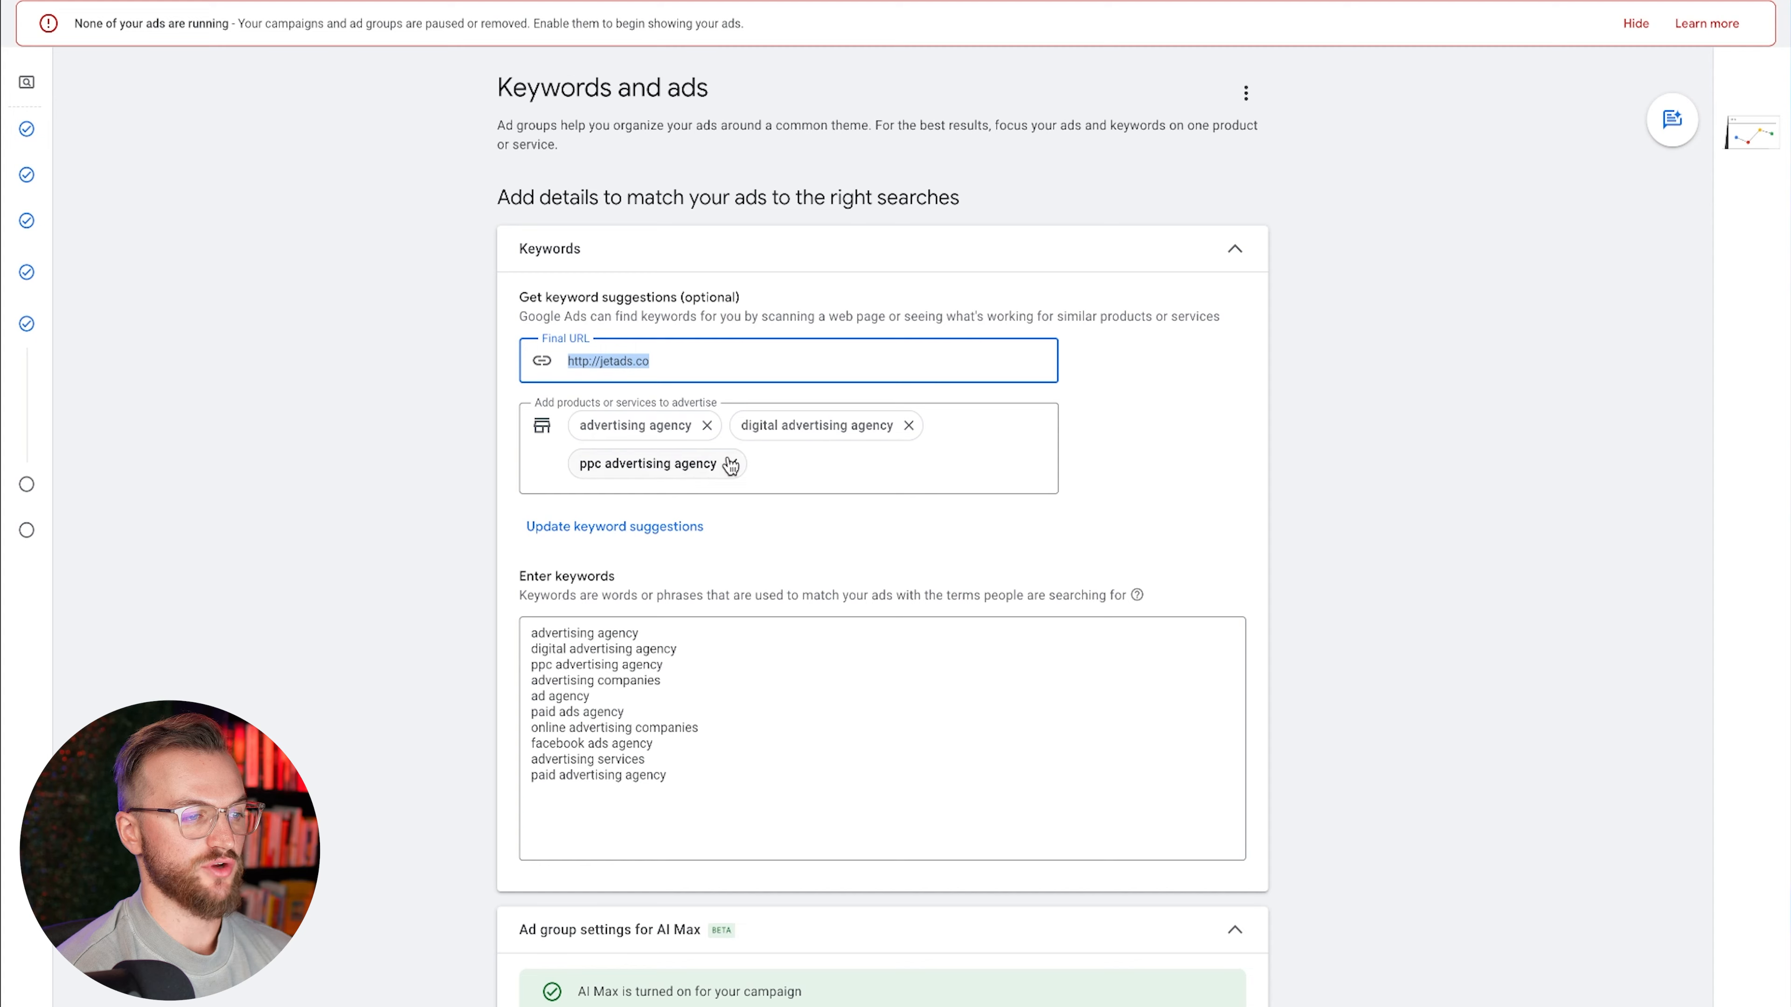
{"action": "scroll", "coordinate": [746, 462], "scroll_direction": "down", "scroll_amount": 1}
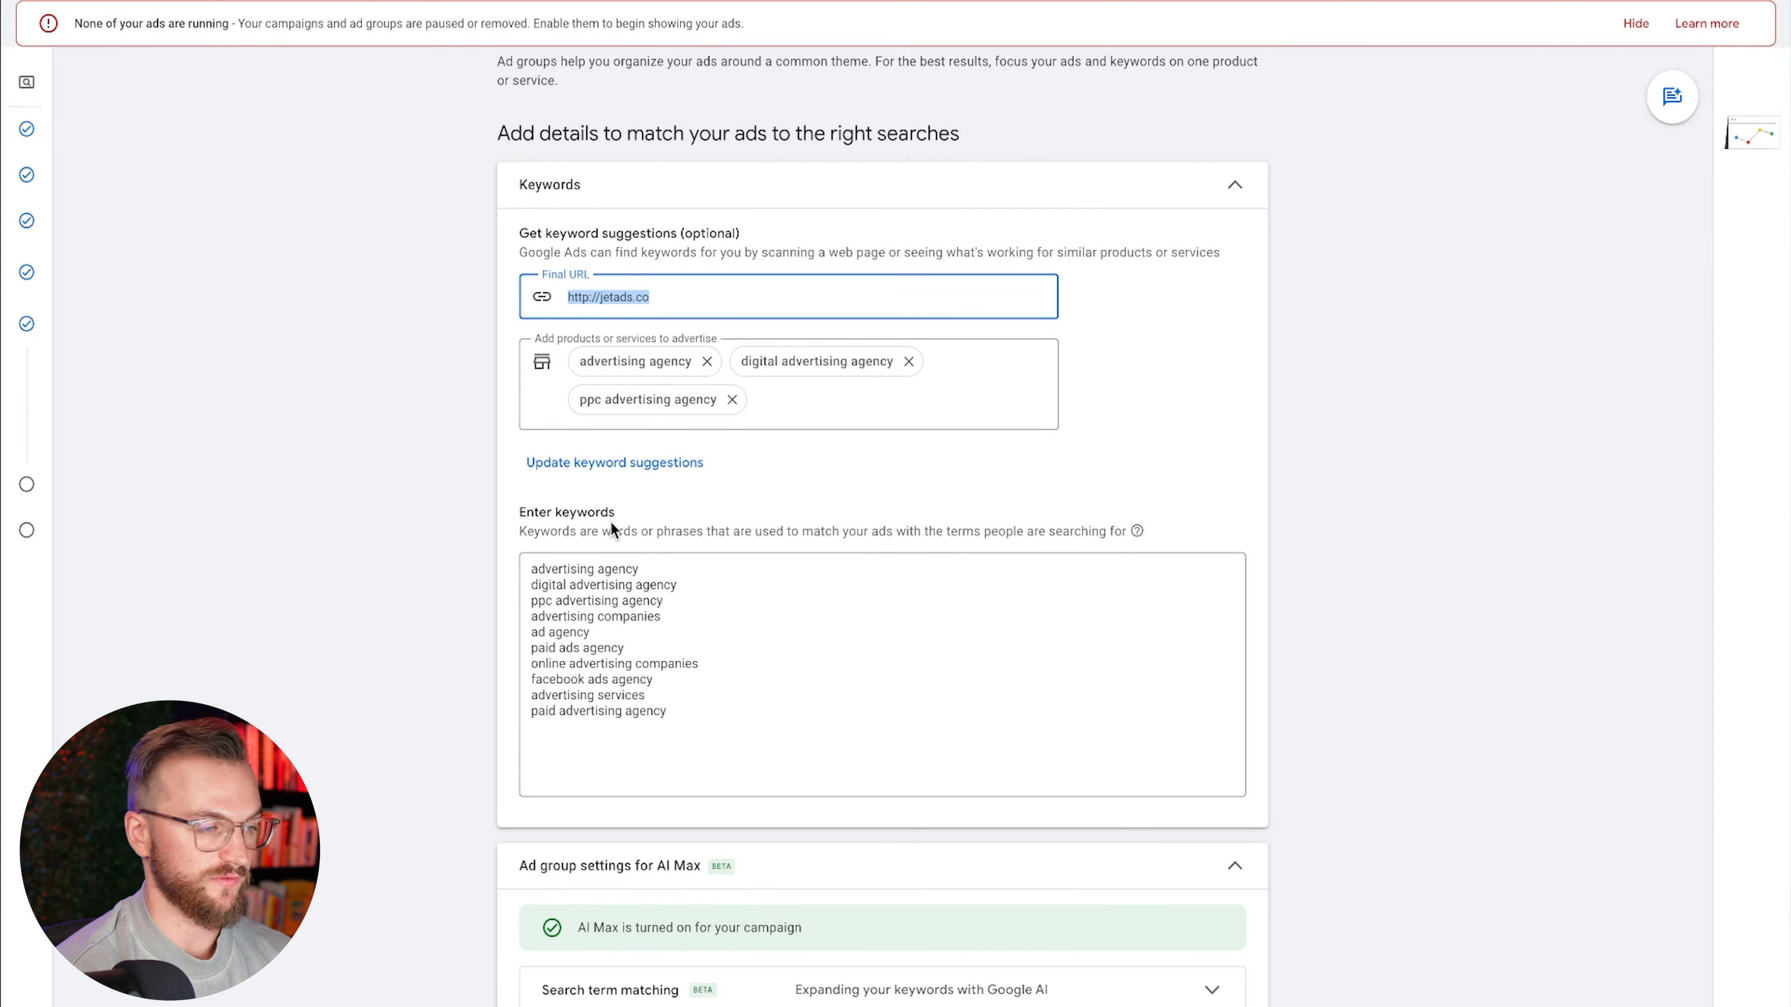
{"action": "scroll", "coordinate": [724, 647], "scroll_direction": "down", "scroll_amount": 1}
{"action": "left_click_drag", "start_coordinate": [727, 678], "coordinate": [466, 523]}
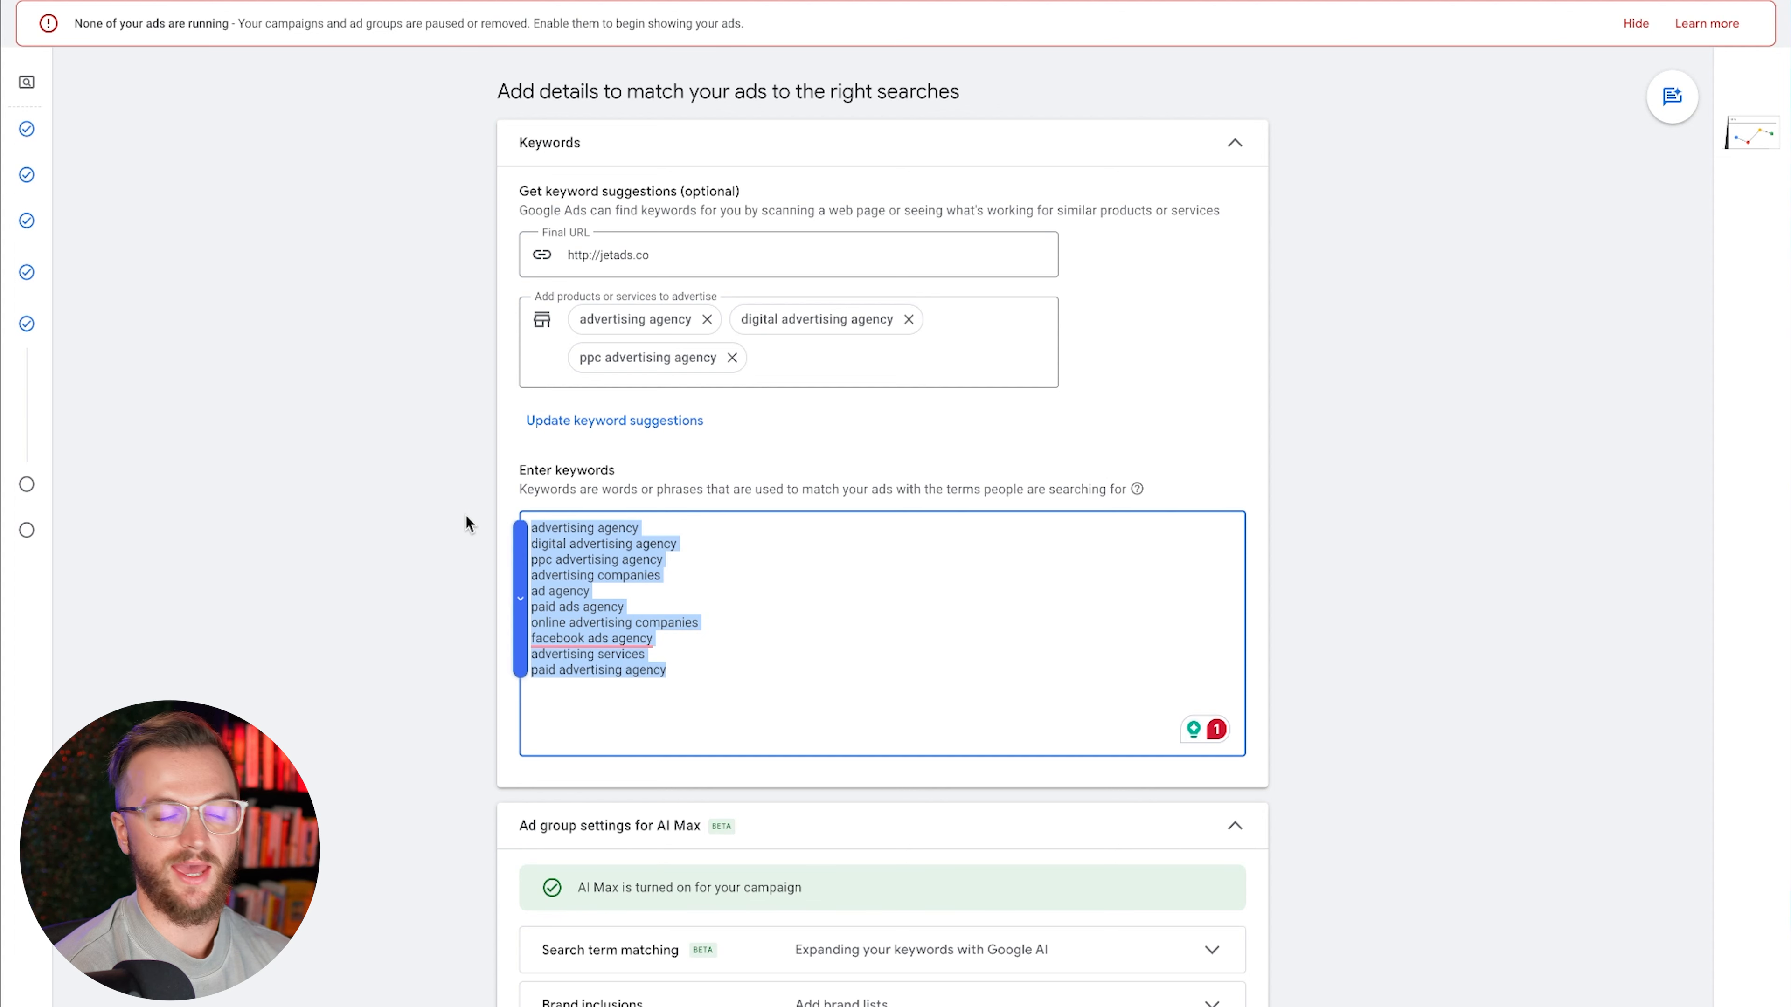
{"action": "left_click", "coordinate": [840, 555]}
{"action": "left_click_drag", "start_coordinate": [719, 680], "coordinate": [524, 517]}
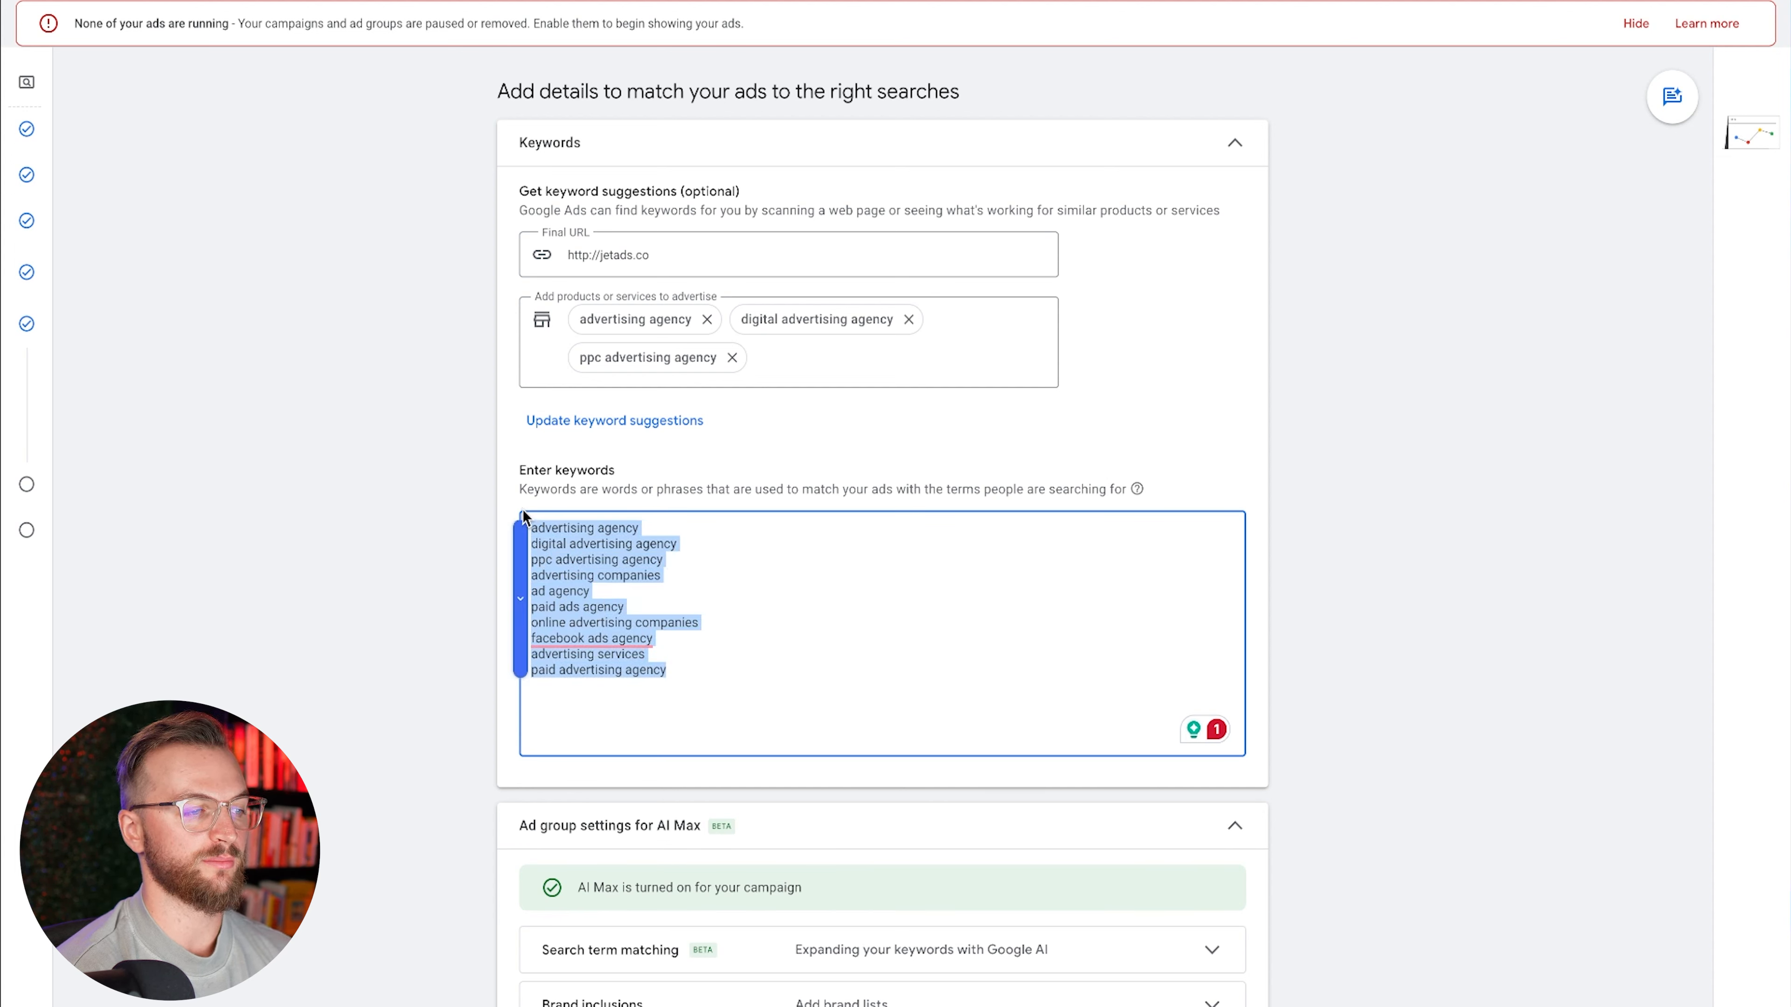
Convert the keywords "advertising agency" and "digital advertising agency" to exact match by enclosing each in square brackets
{"action": "left_click", "coordinate": [745, 534]}
{"action": "type", "text": "]"}
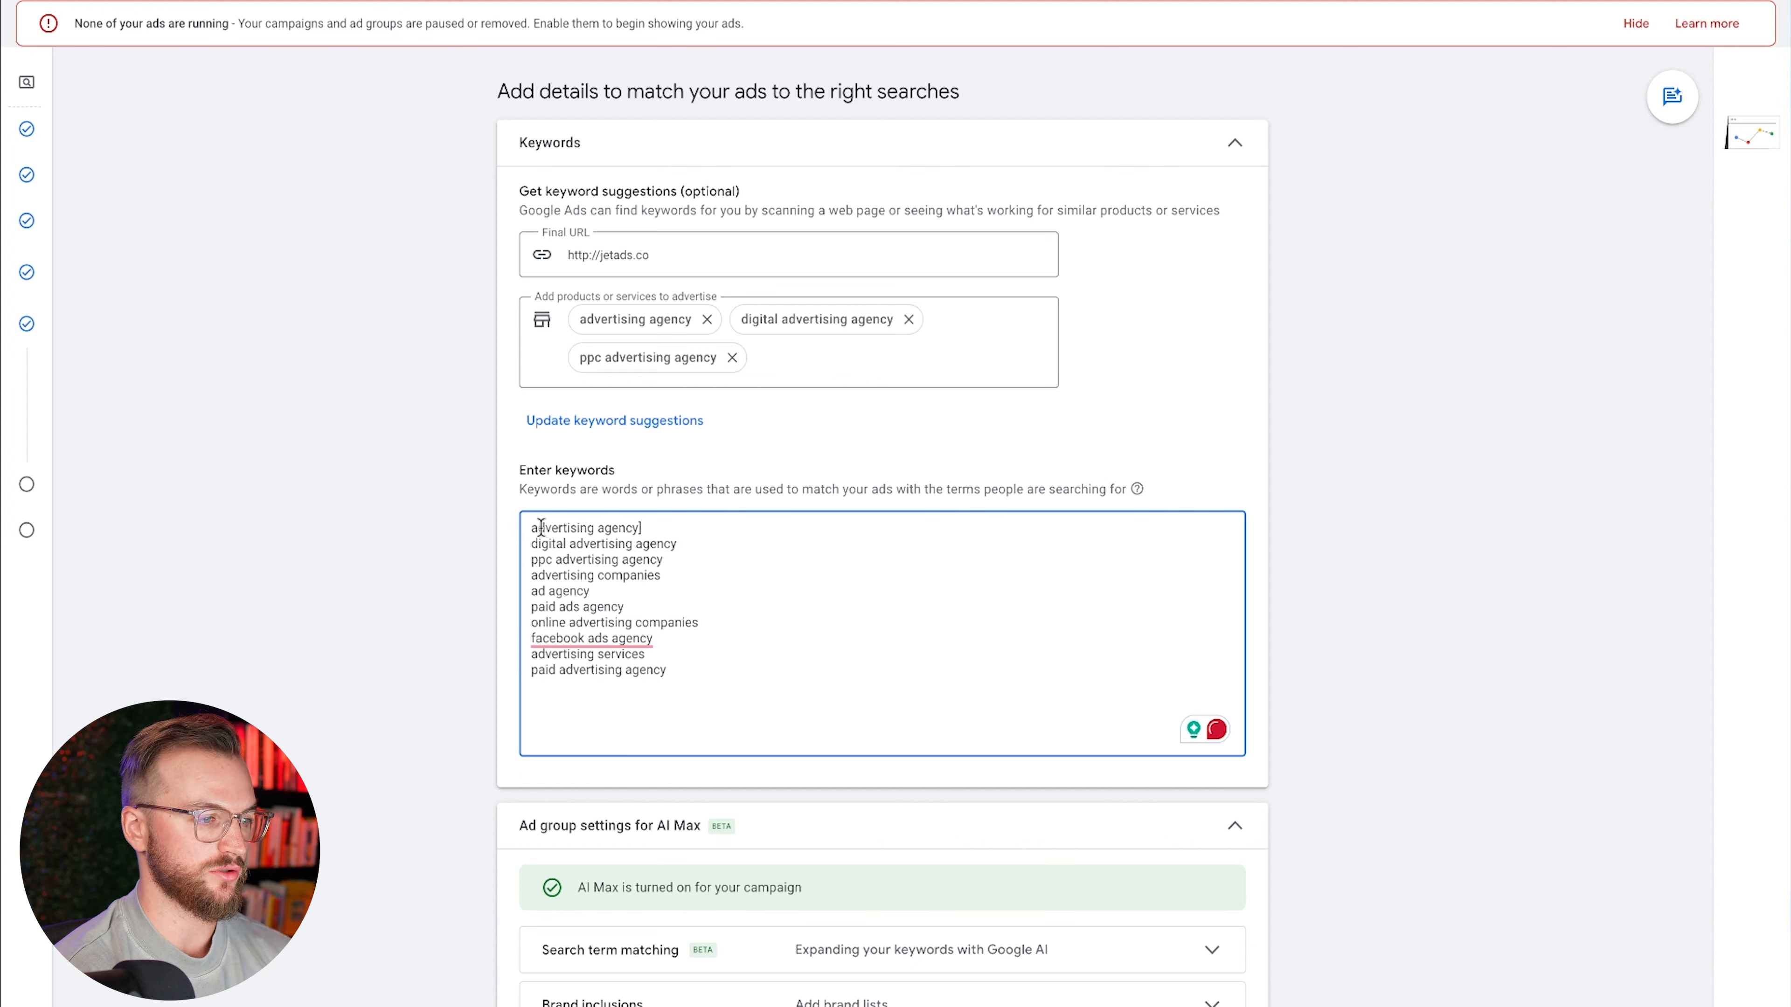
{"action": "left_click", "coordinate": [531, 529]}
{"action": "type", "text": "["}
{"action": "left_click", "coordinate": [687, 542]}
{"action": "type", "text": "]"}
{"action": "key", "text": "Home"}
{"action": "type", "text": "["}
{"action": "left_click", "coordinate": [692, 574]}
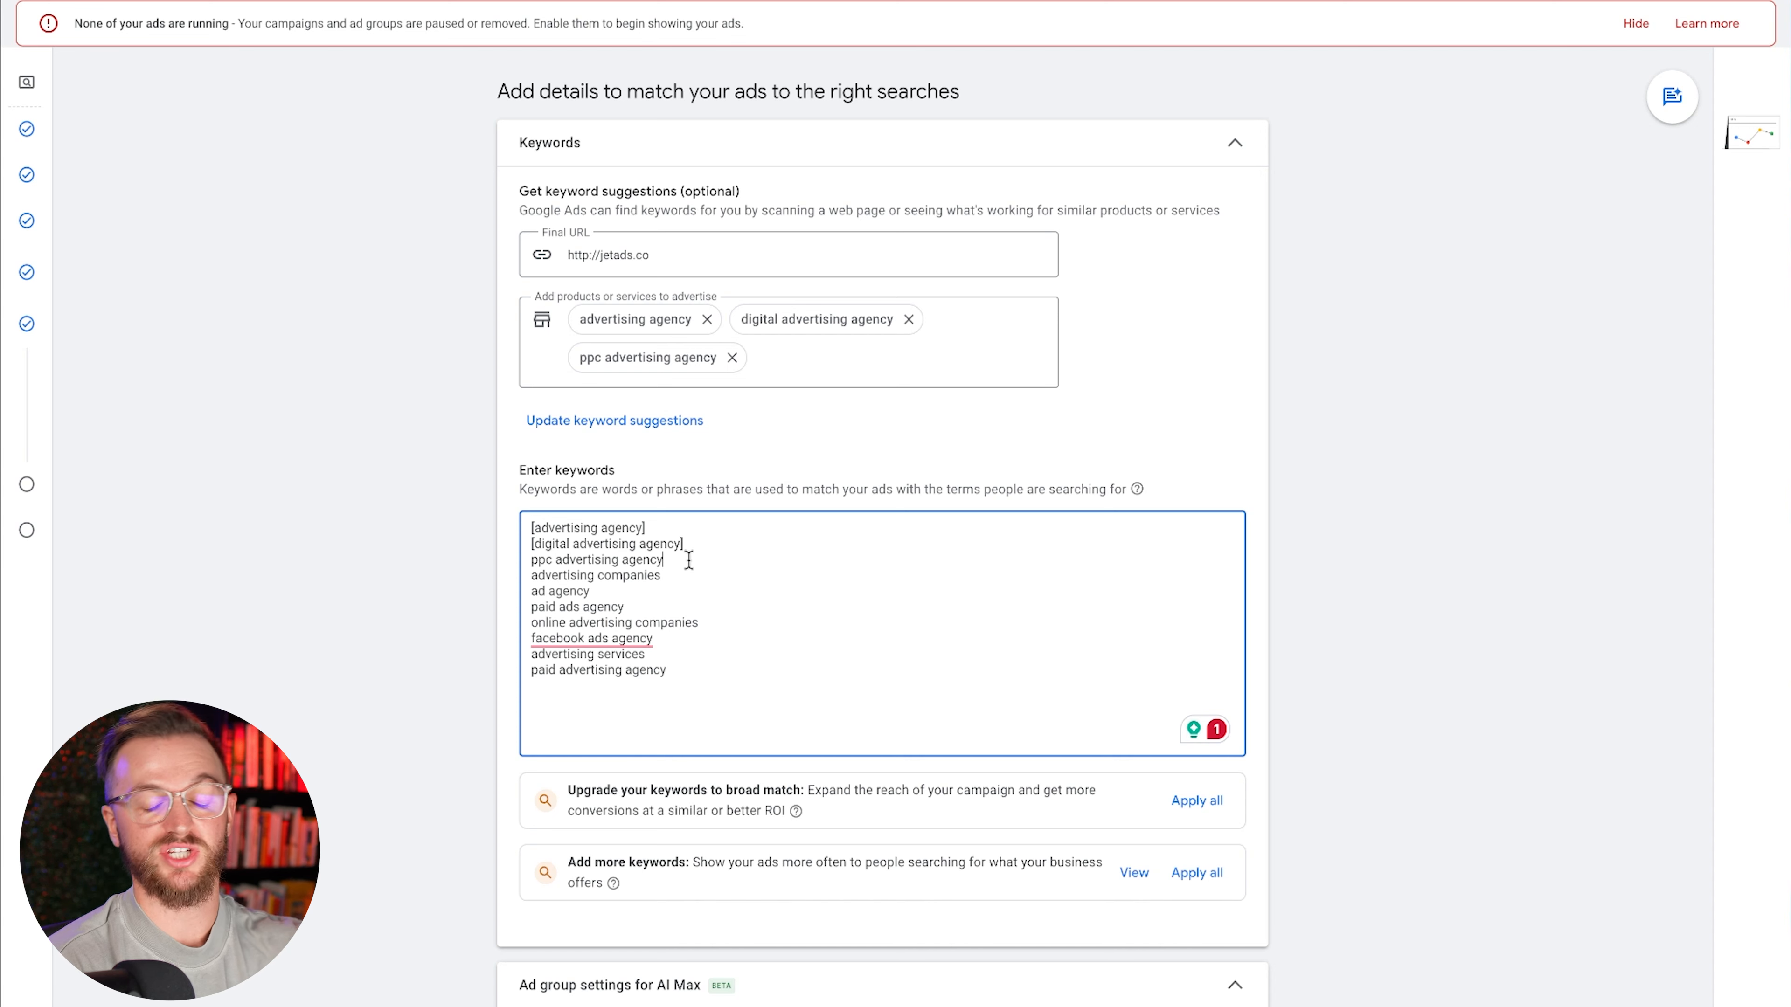
Try turning off search term matching in the ad group's AI Max settings, and turn it back on
{"action": "scroll", "coordinate": [689, 559], "scroll_direction": "down", "scroll_amount": 1}
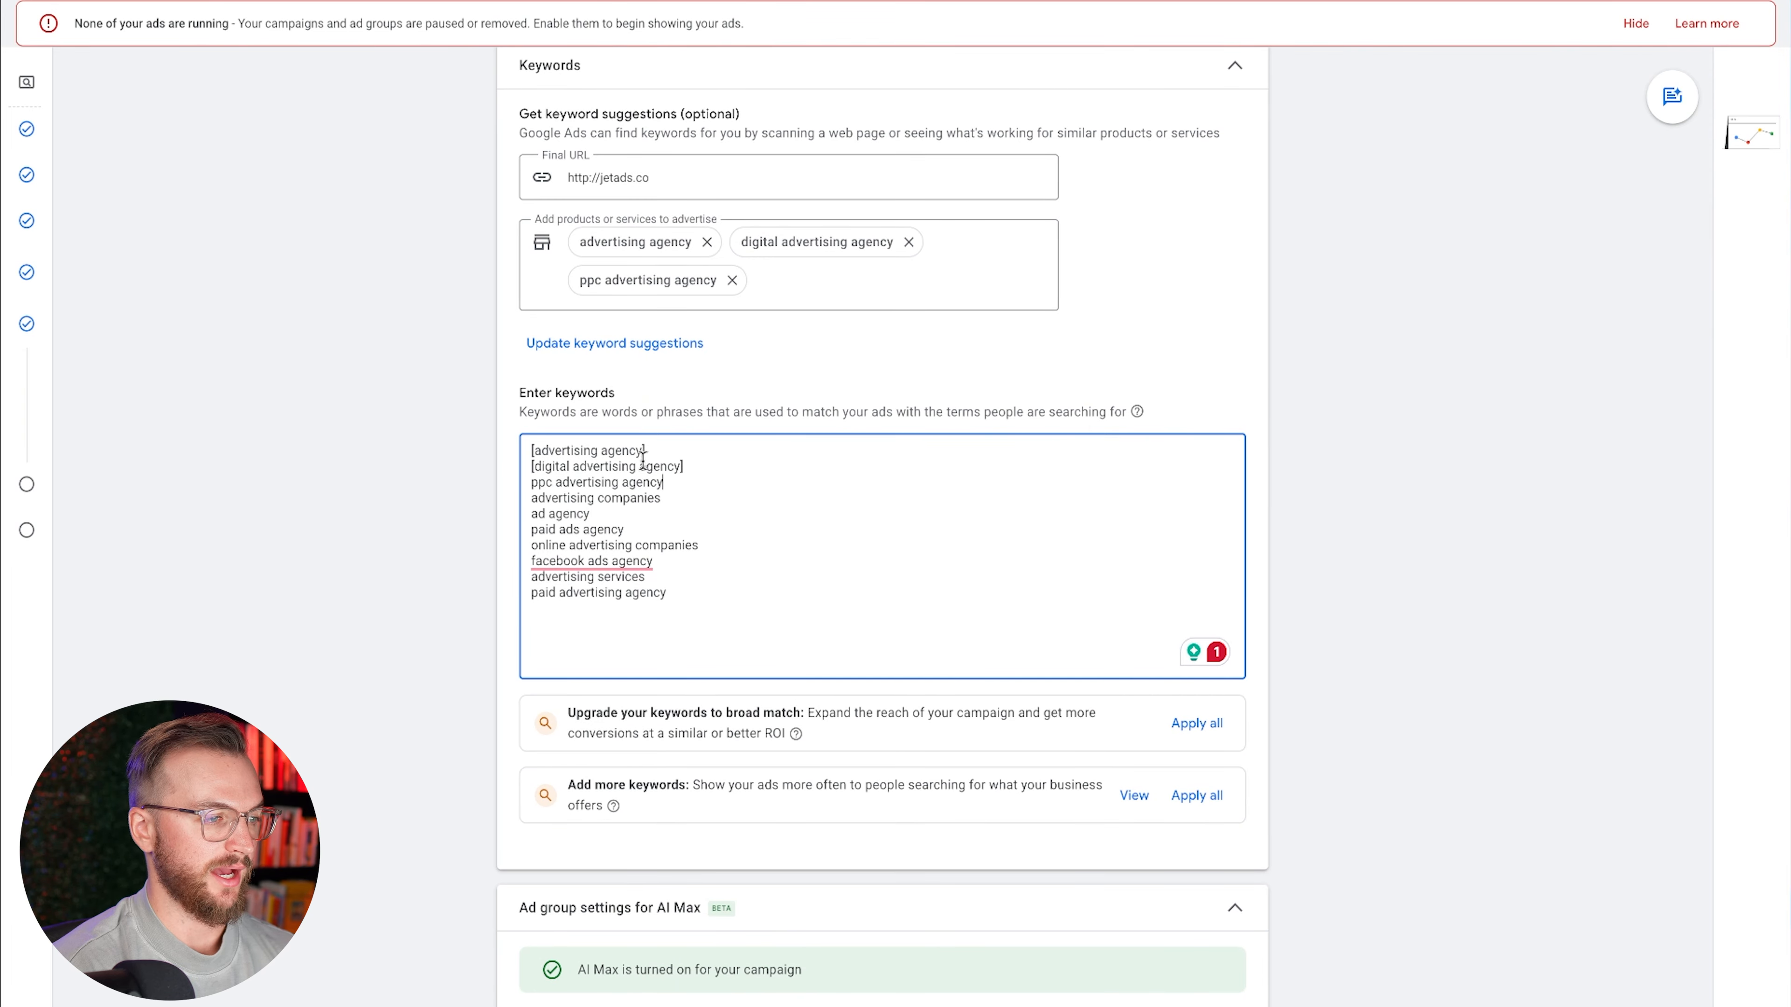
{"action": "scroll", "coordinate": [684, 549], "scroll_direction": "down", "scroll_amount": 2}
{"action": "scroll", "coordinate": [689, 554], "scroll_direction": "down", "scroll_amount": 6}
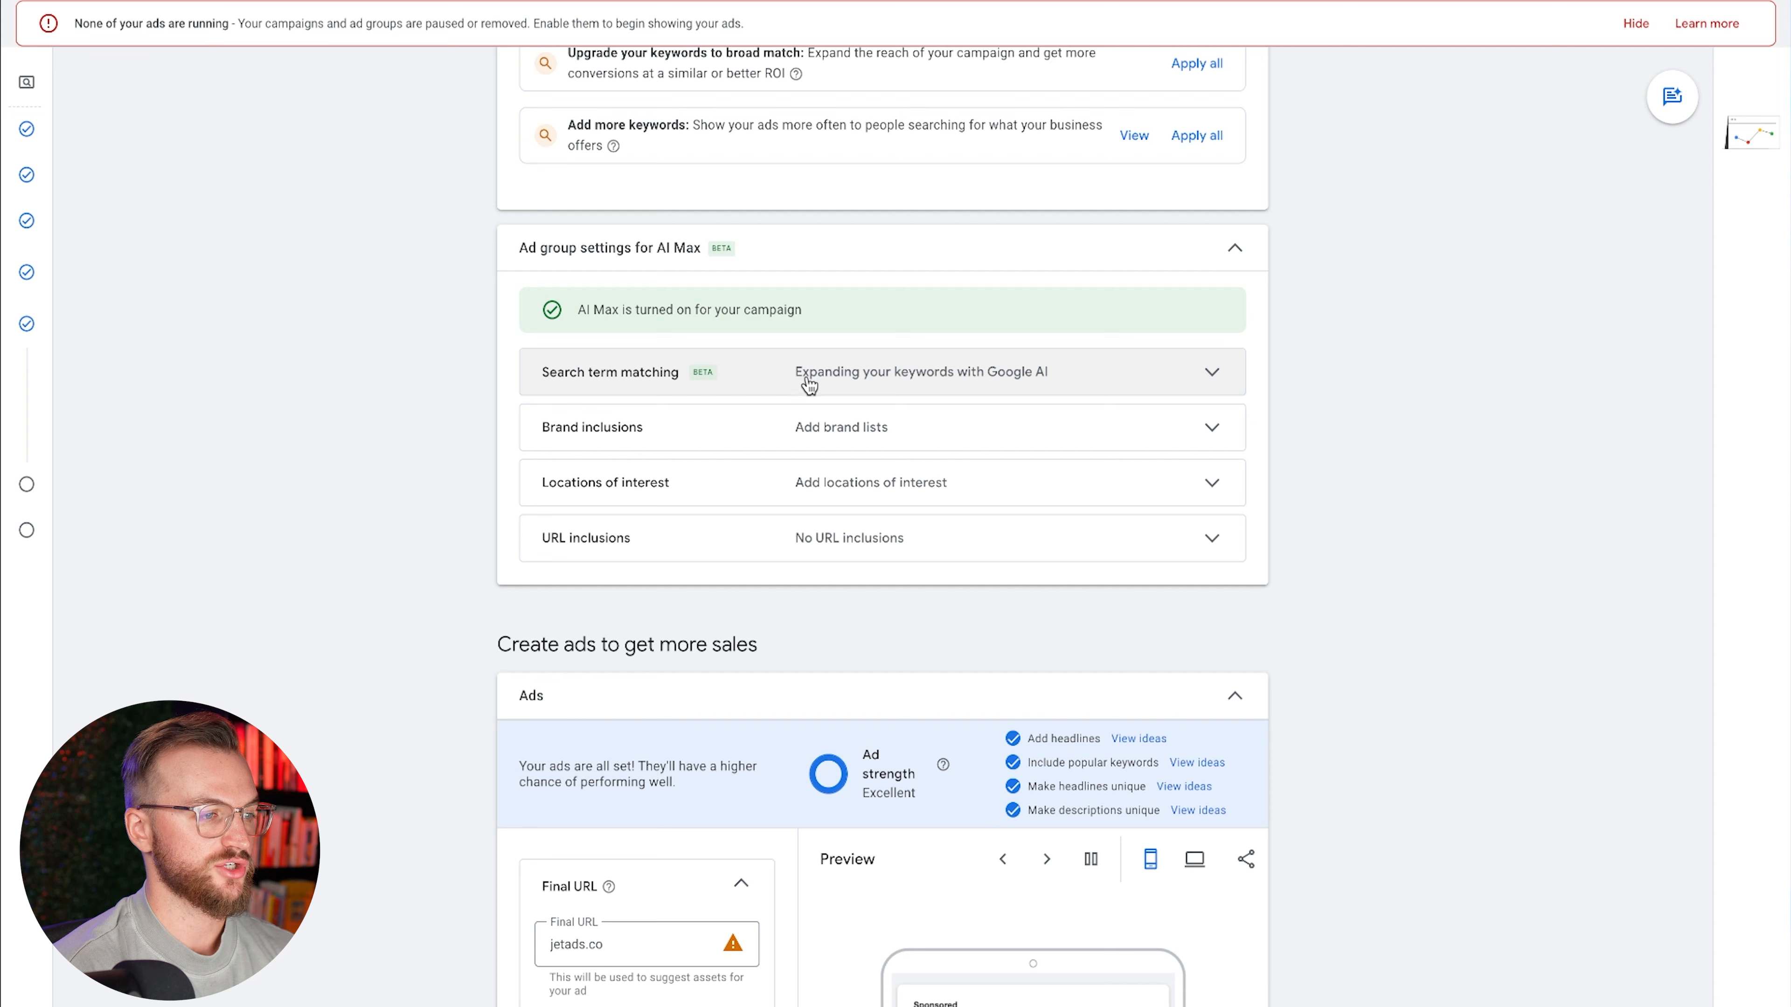
{"action": "left_click", "coordinate": [872, 389]}
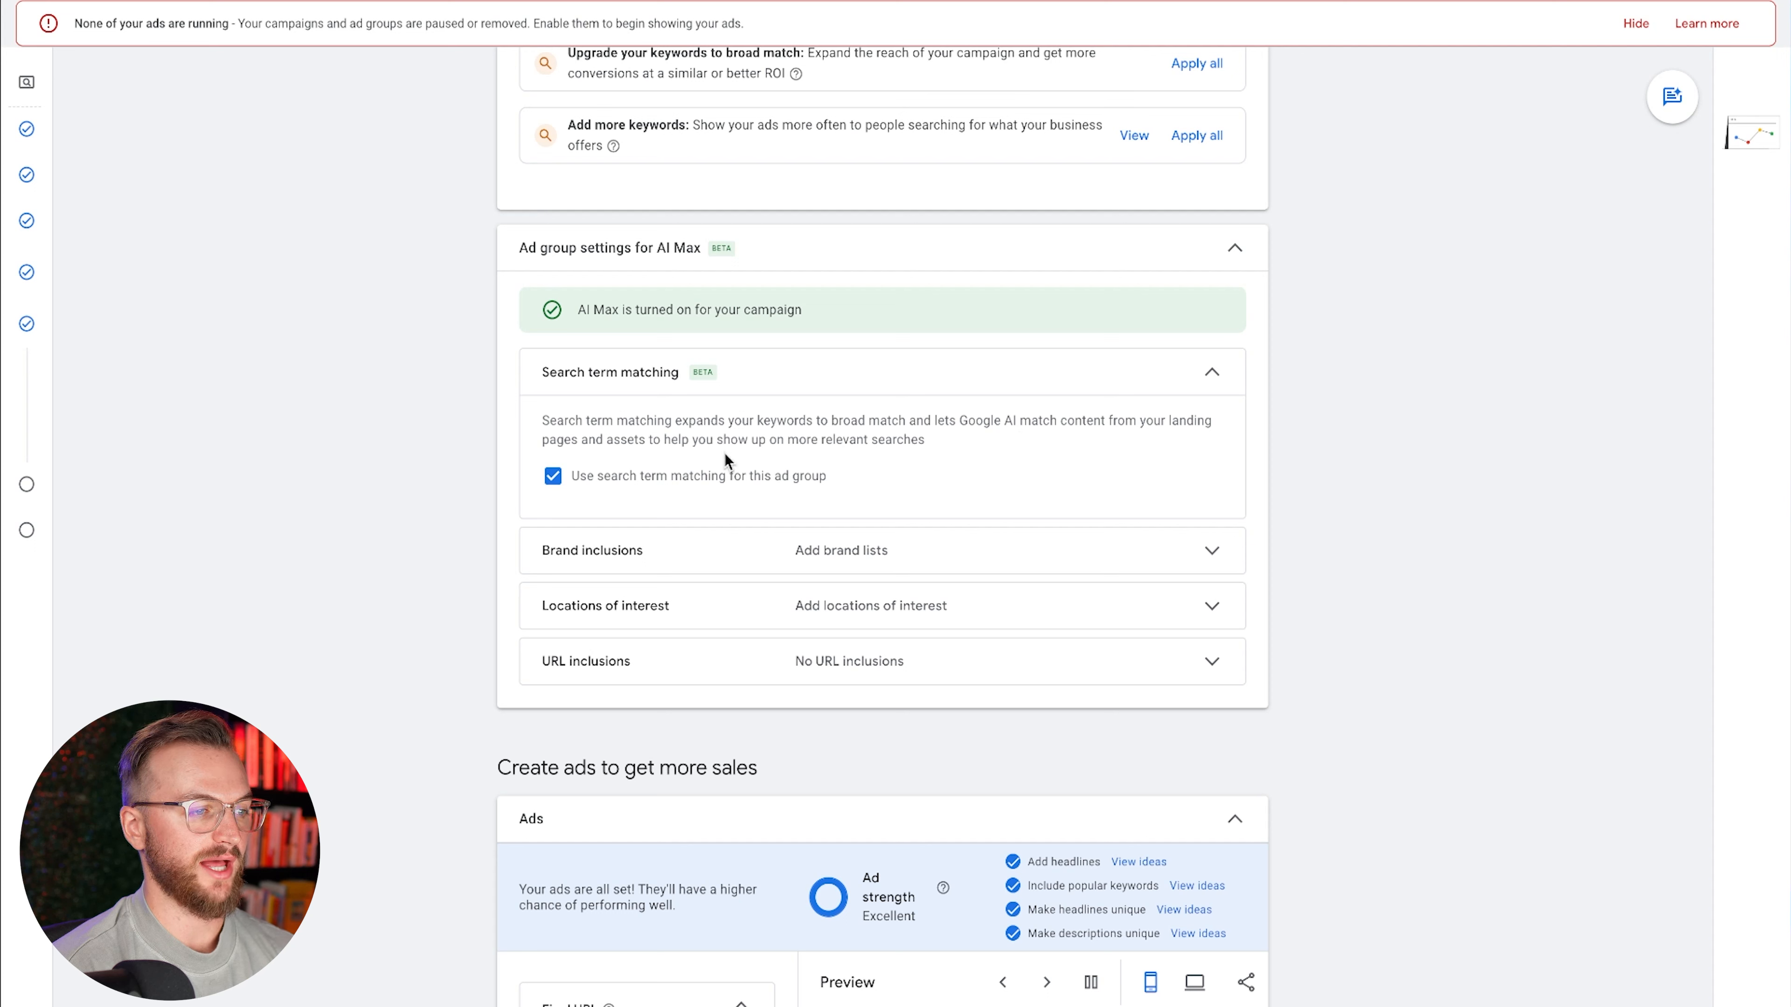
{"action": "left_click", "coordinate": [555, 487]}
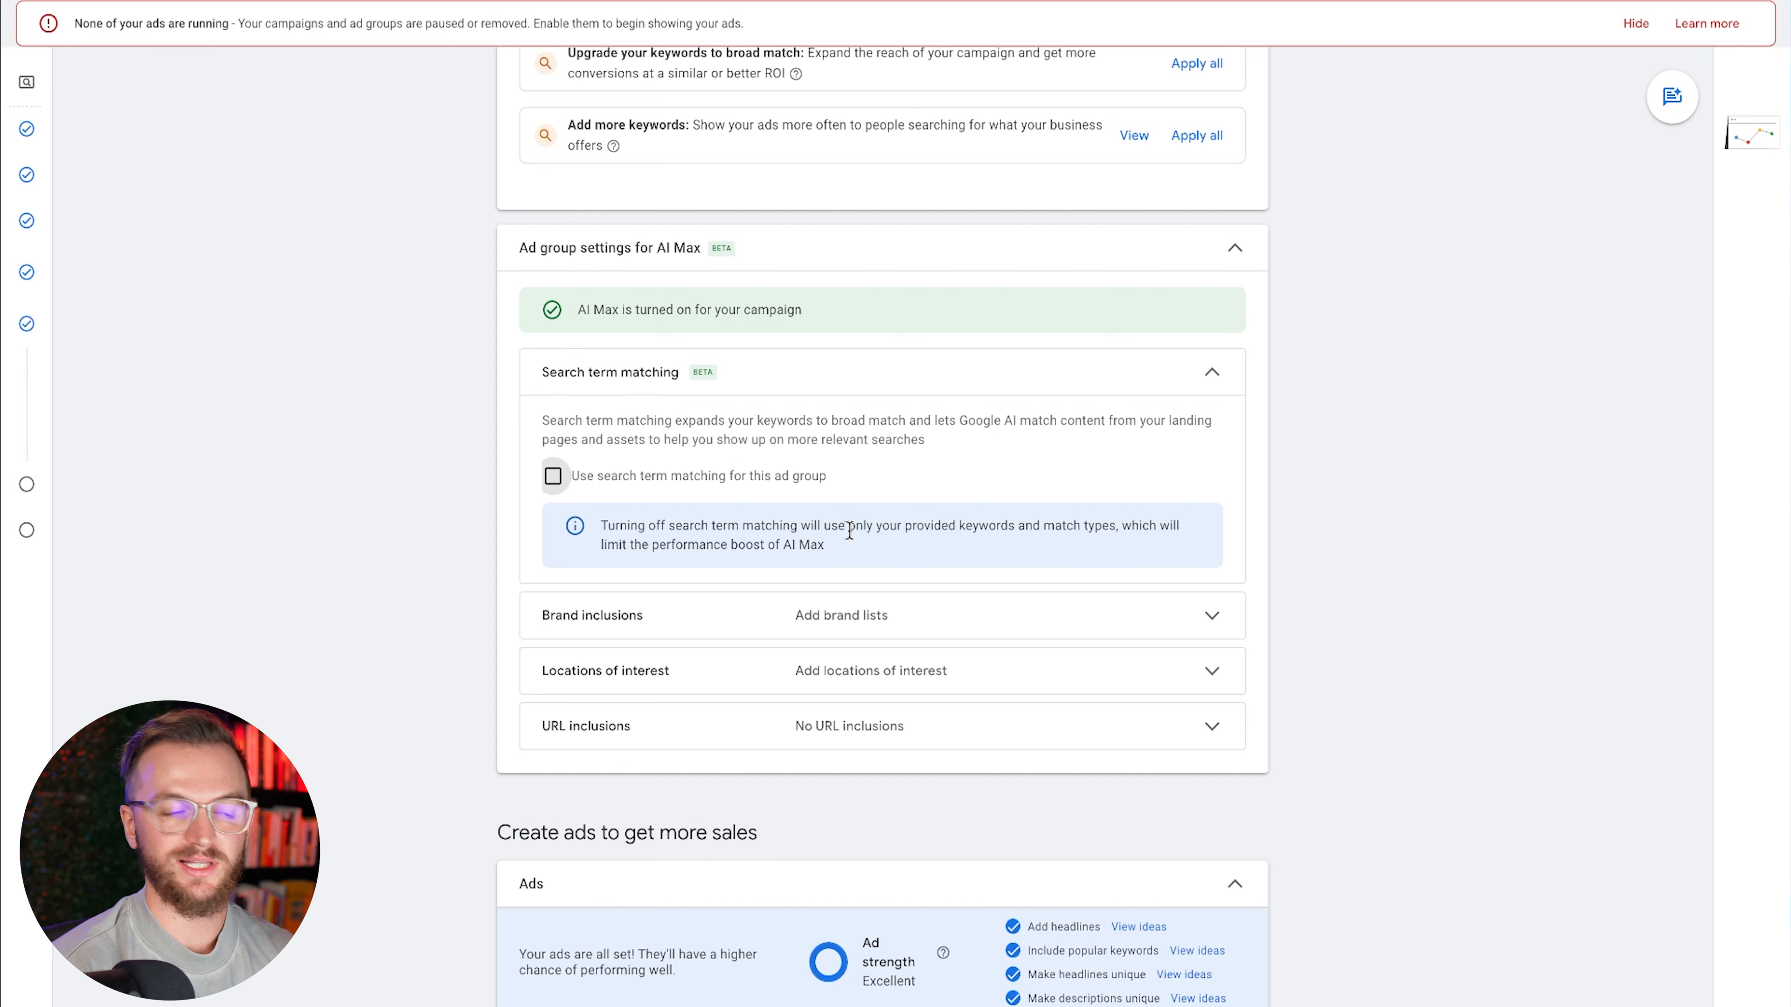
{"action": "left_click", "coordinate": [554, 476]}
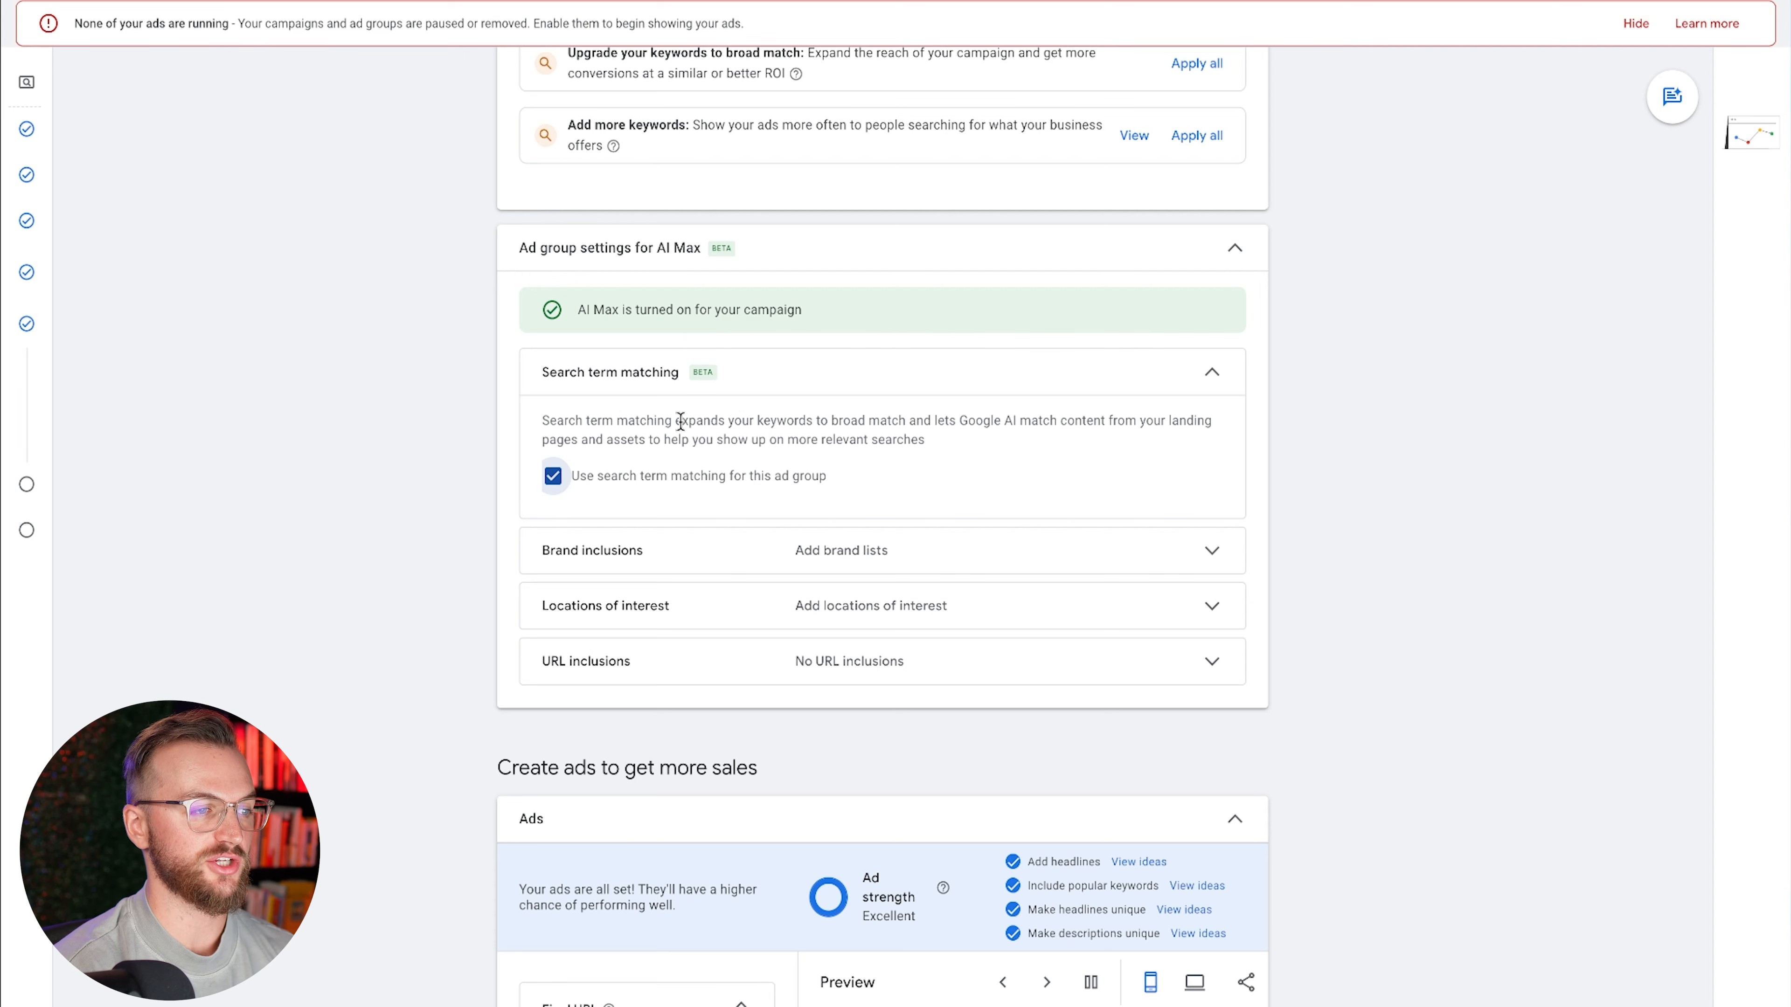
Compare the entered keywords and their match types with the ad group's search term matching setting
{"action": "scroll", "coordinate": [687, 424], "scroll_direction": "up", "scroll_amount": 10}
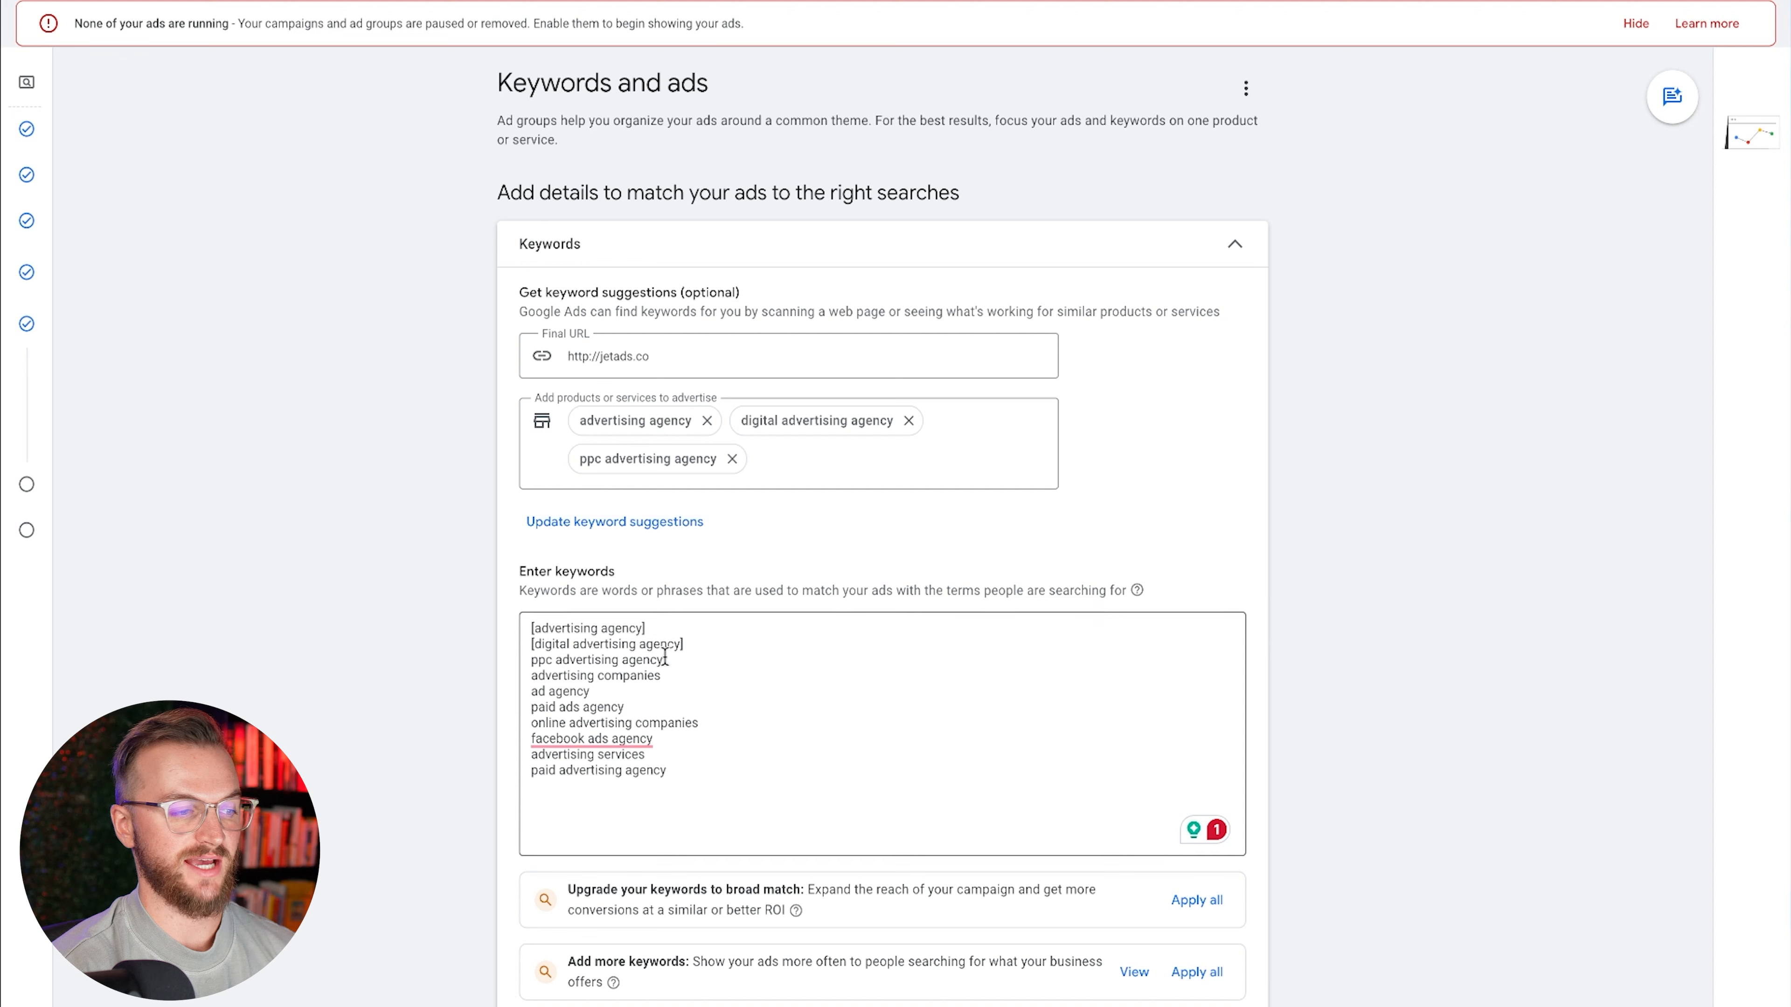
{"action": "left_click_drag", "start_coordinate": [704, 772], "coordinate": [495, 642]}
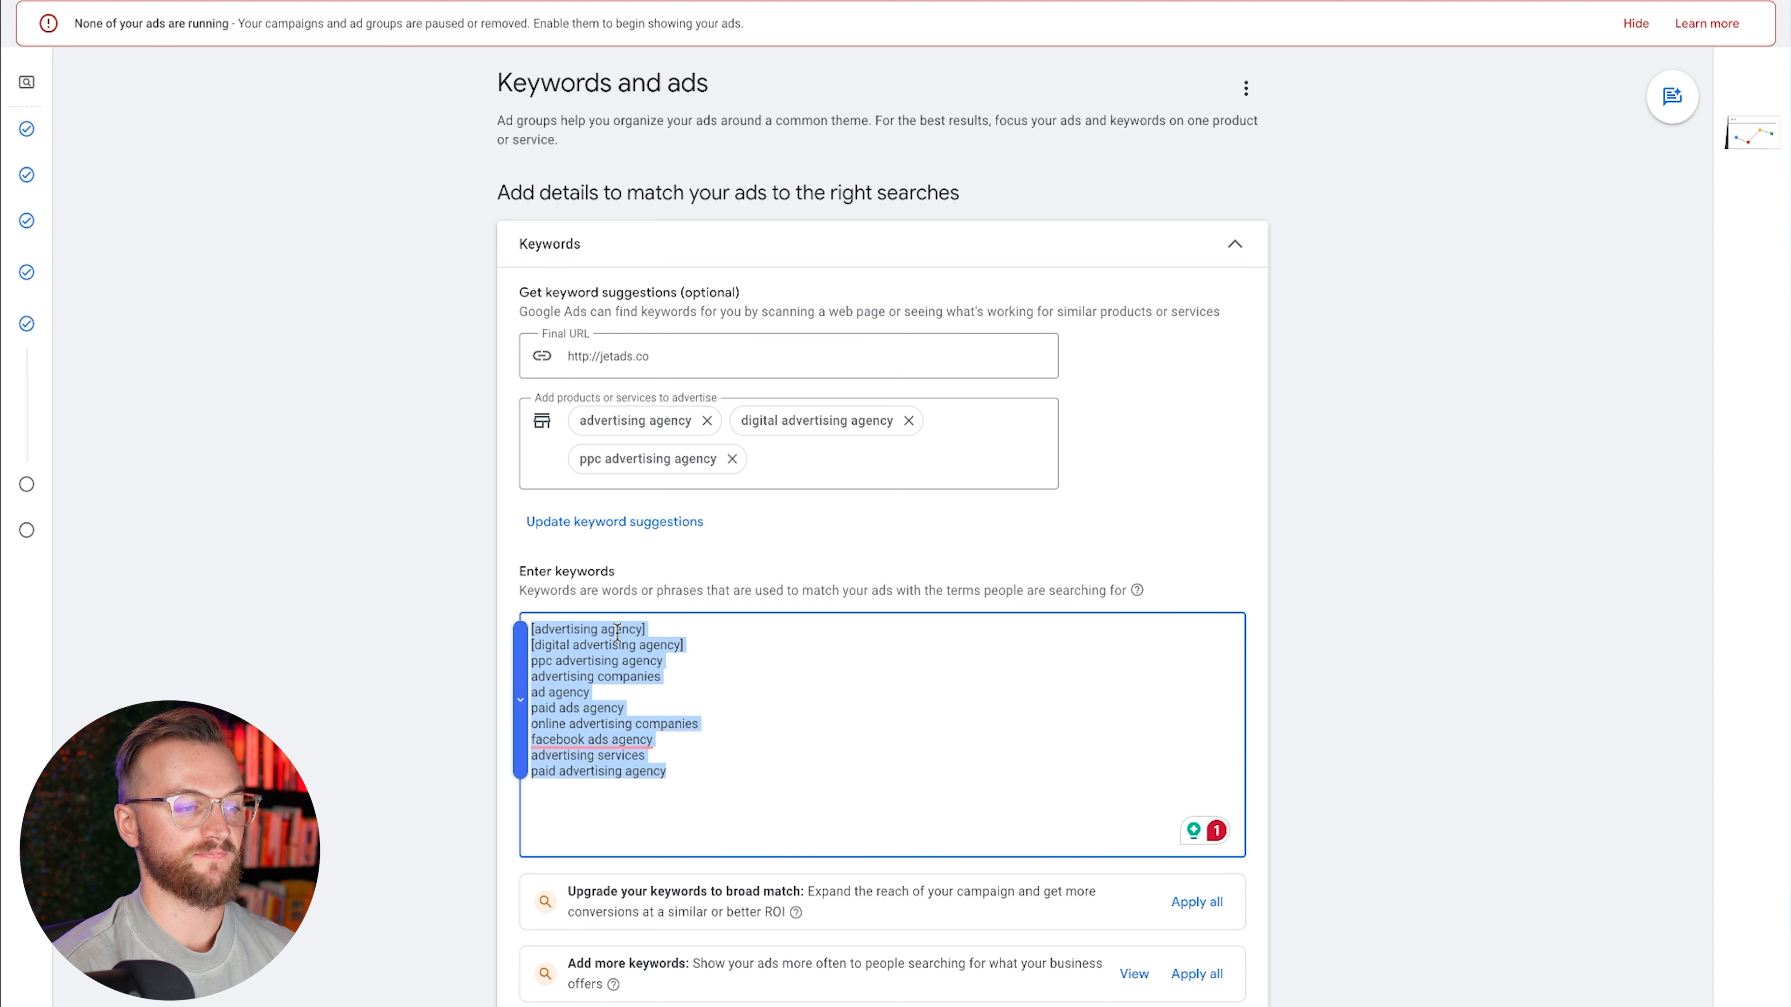
{"action": "scroll", "coordinate": [663, 534], "scroll_direction": "down", "scroll_amount": 7}
{"action": "scroll", "coordinate": [663, 534], "scroll_direction": "down", "scroll_amount": 3}
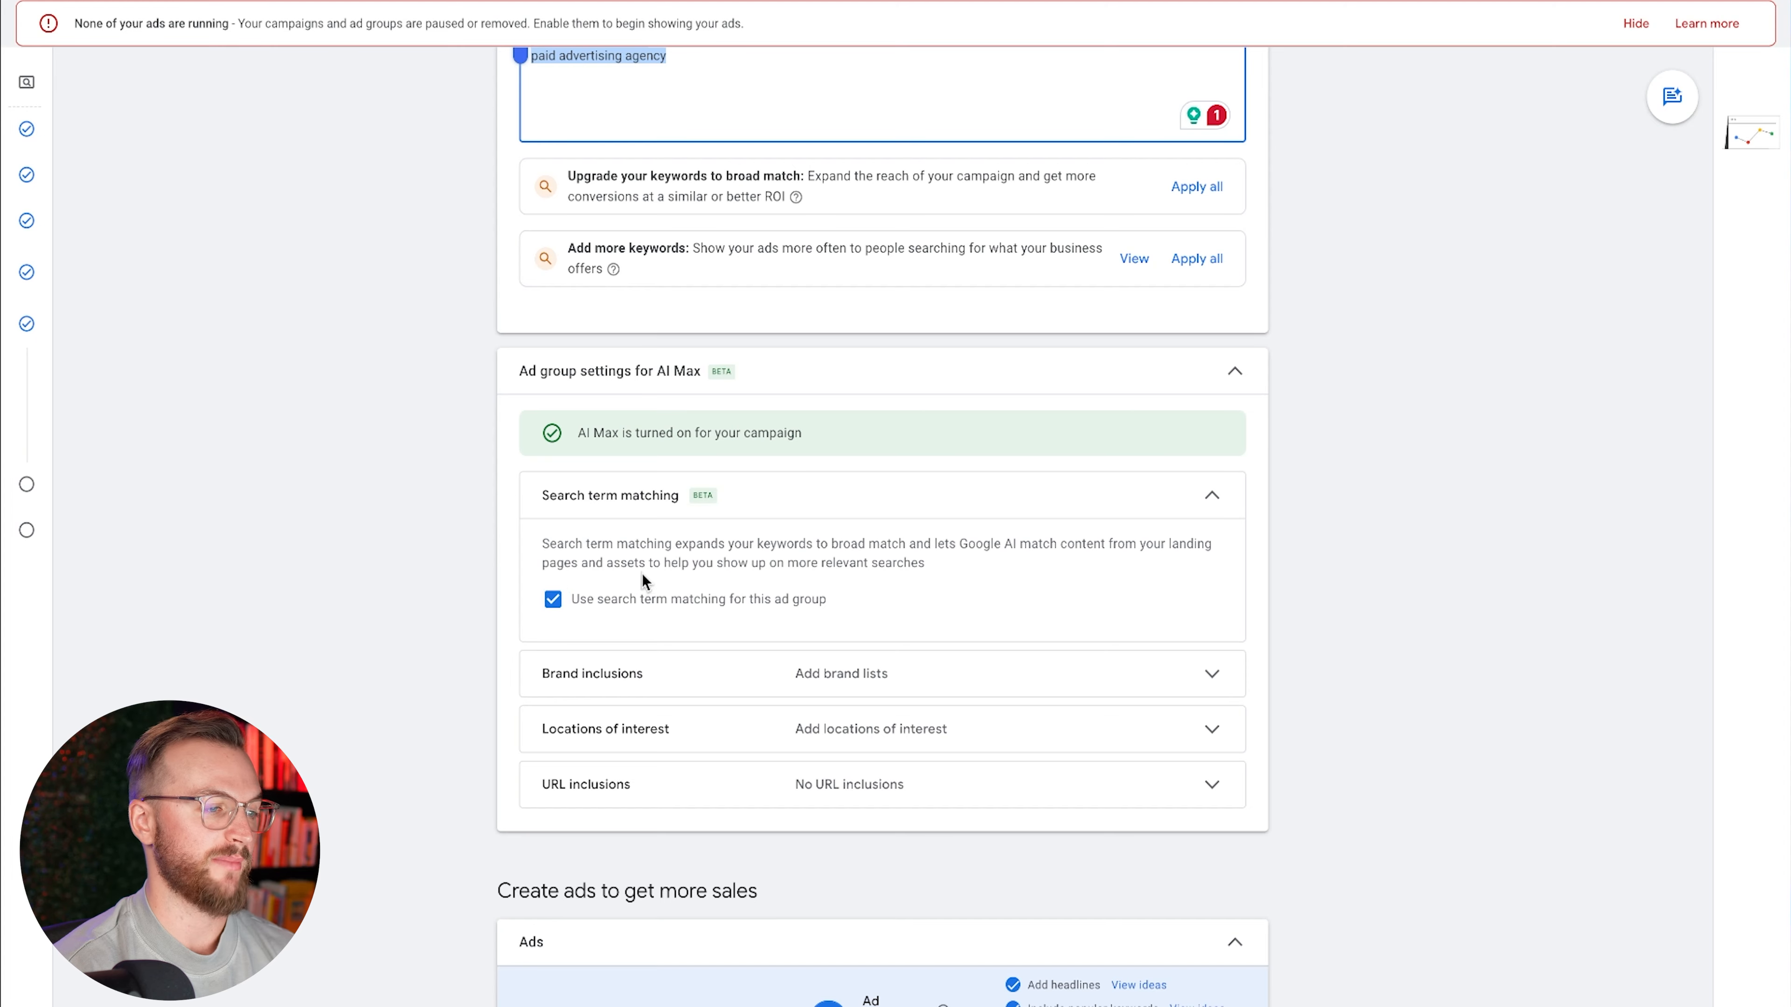
{"action": "scroll", "coordinate": [811, 515], "scroll_direction": "up", "scroll_amount": 4}
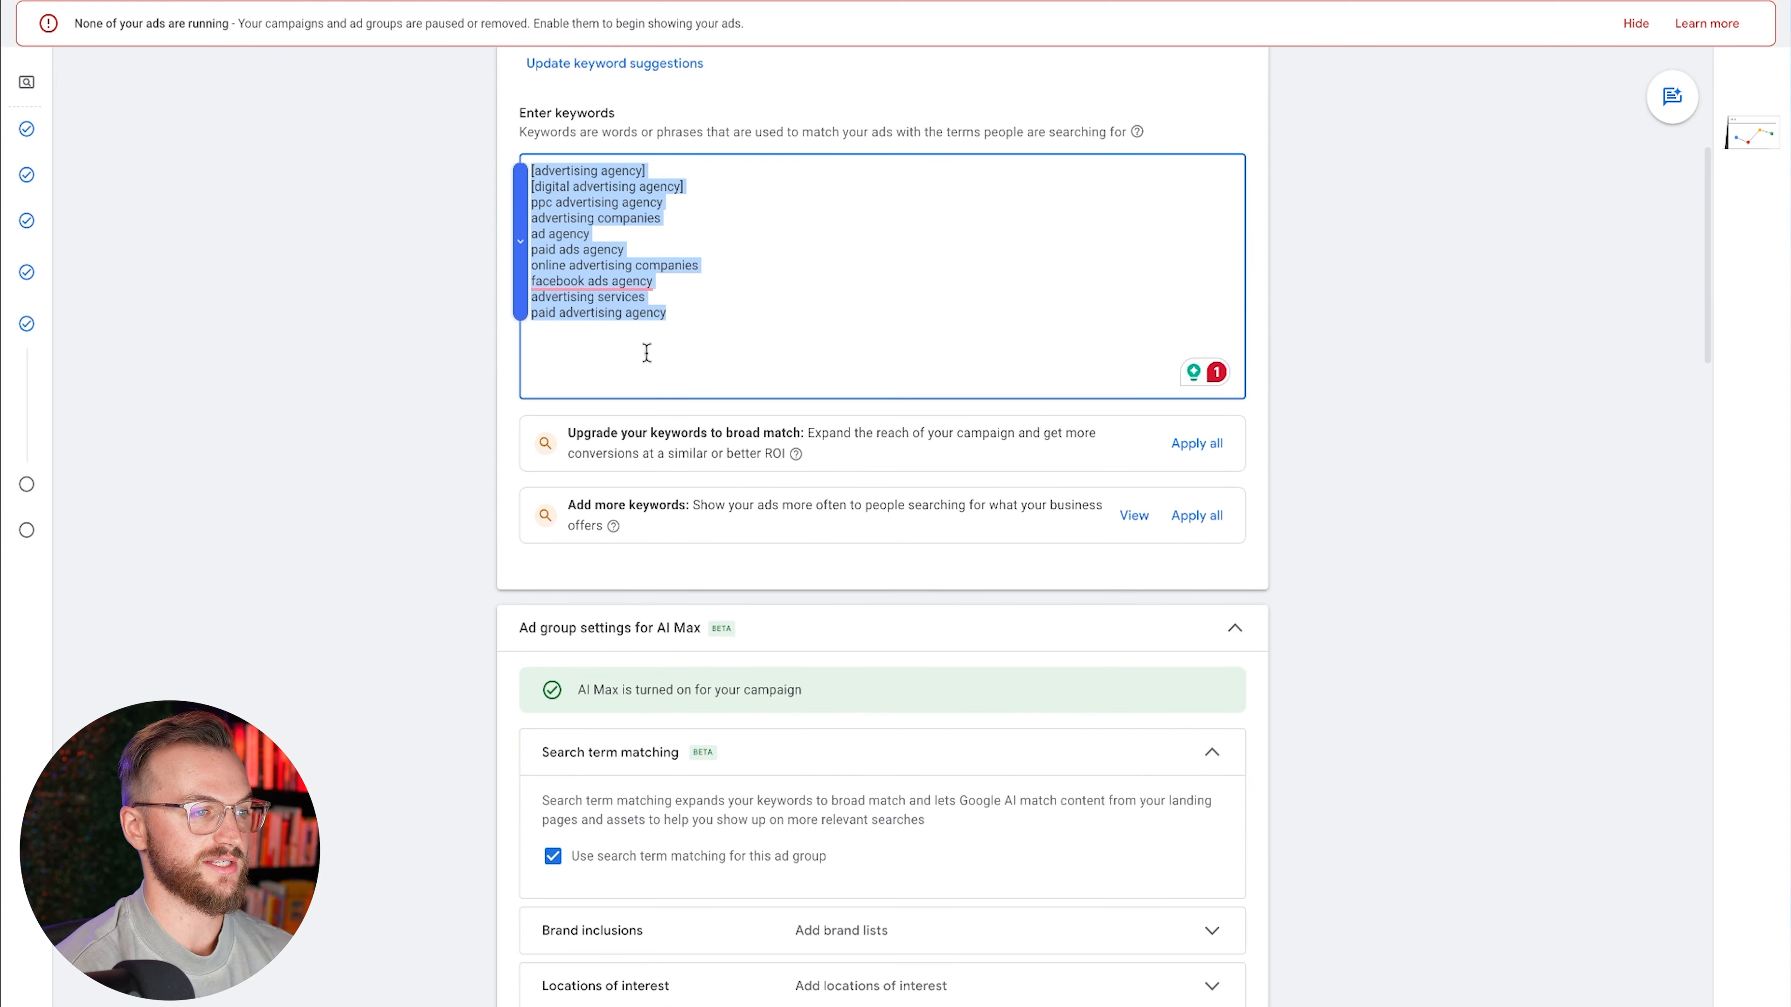
{"action": "left_click", "coordinate": [666, 293]}
{"action": "scroll", "coordinate": [667, 296], "scroll_direction": "up", "scroll_amount": 3}
{"action": "scroll", "coordinate": [765, 390], "scroll_direction": "down", "scroll_amount": 9}
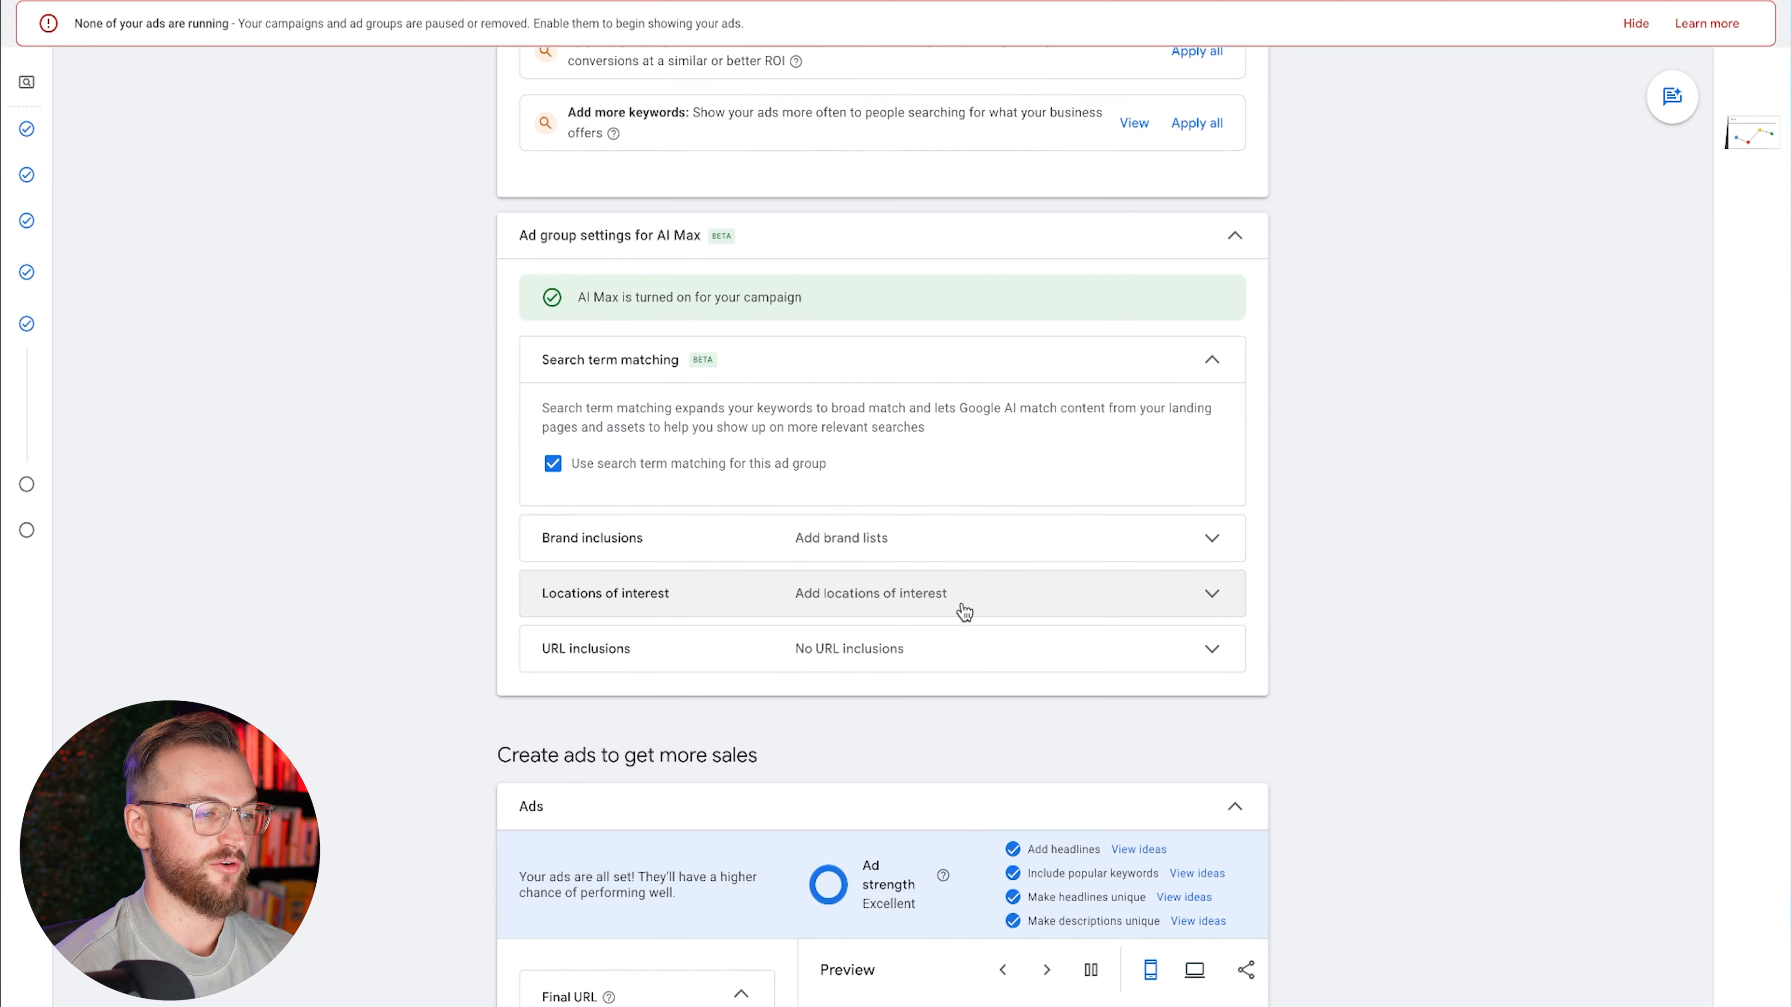
Try adding United States as a location of interest for the ad group, and remove it again
{"action": "left_click", "coordinate": [985, 608]}
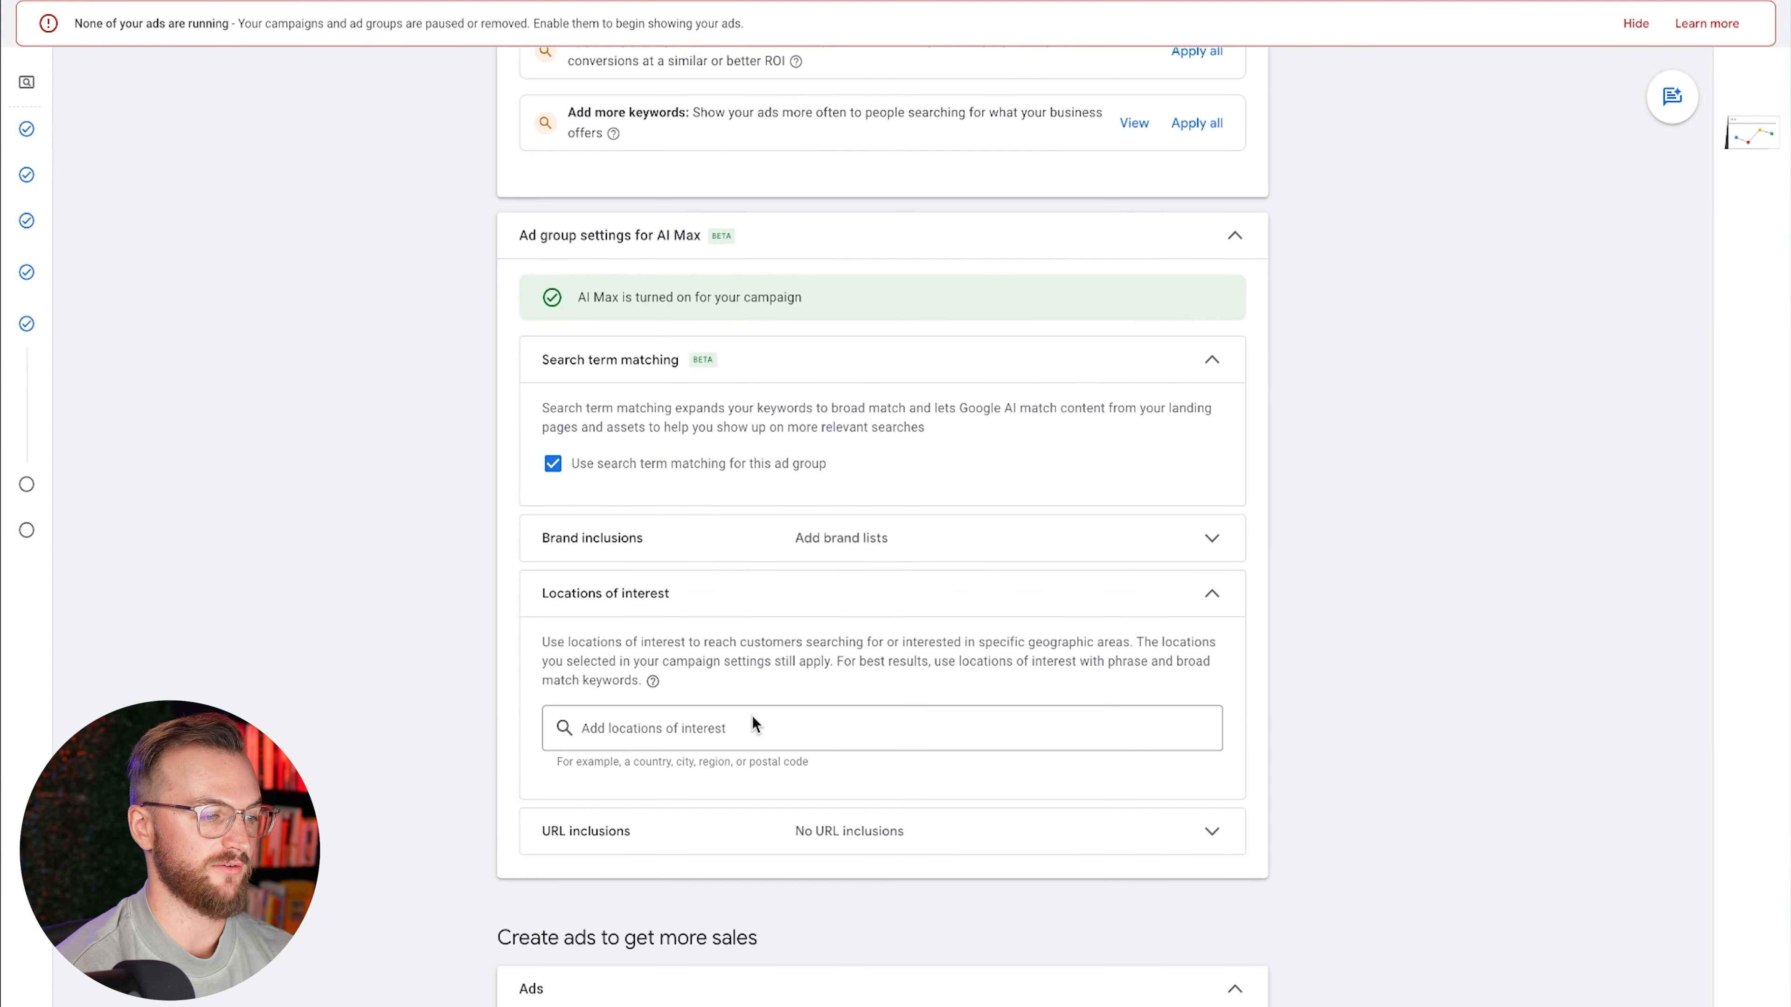
{"action": "left_click", "coordinate": [709, 728]}
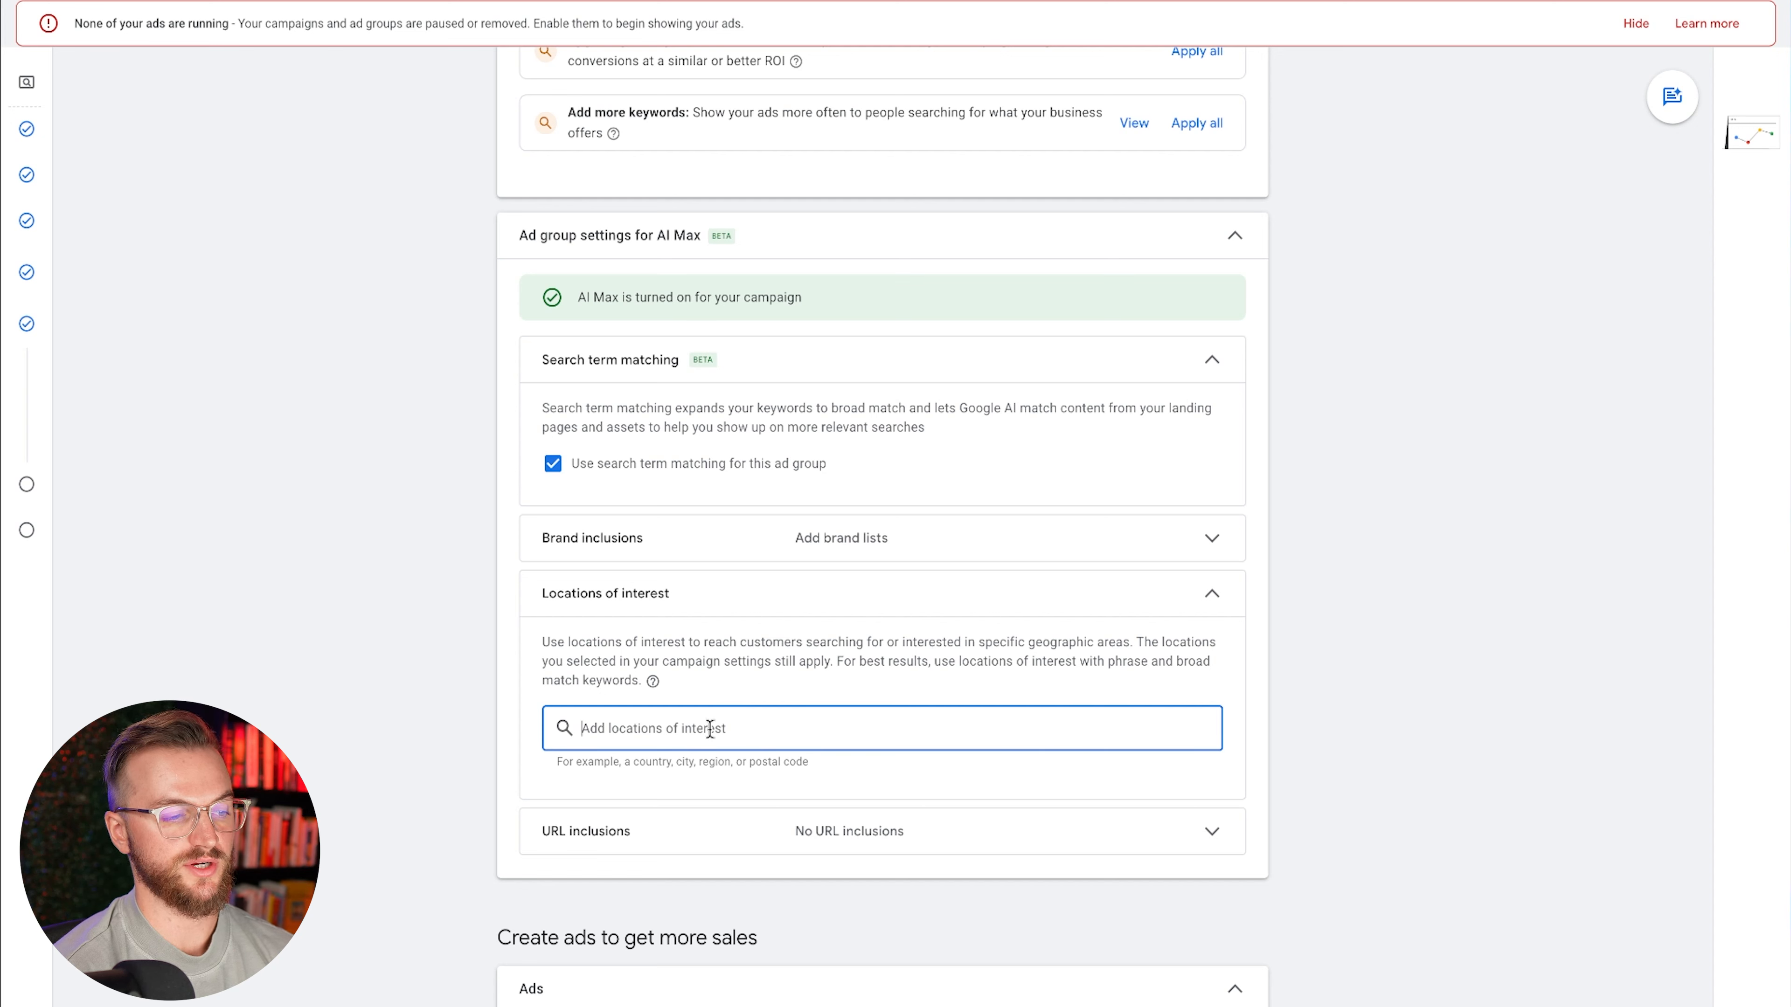
{"action": "type", "text": "united"}
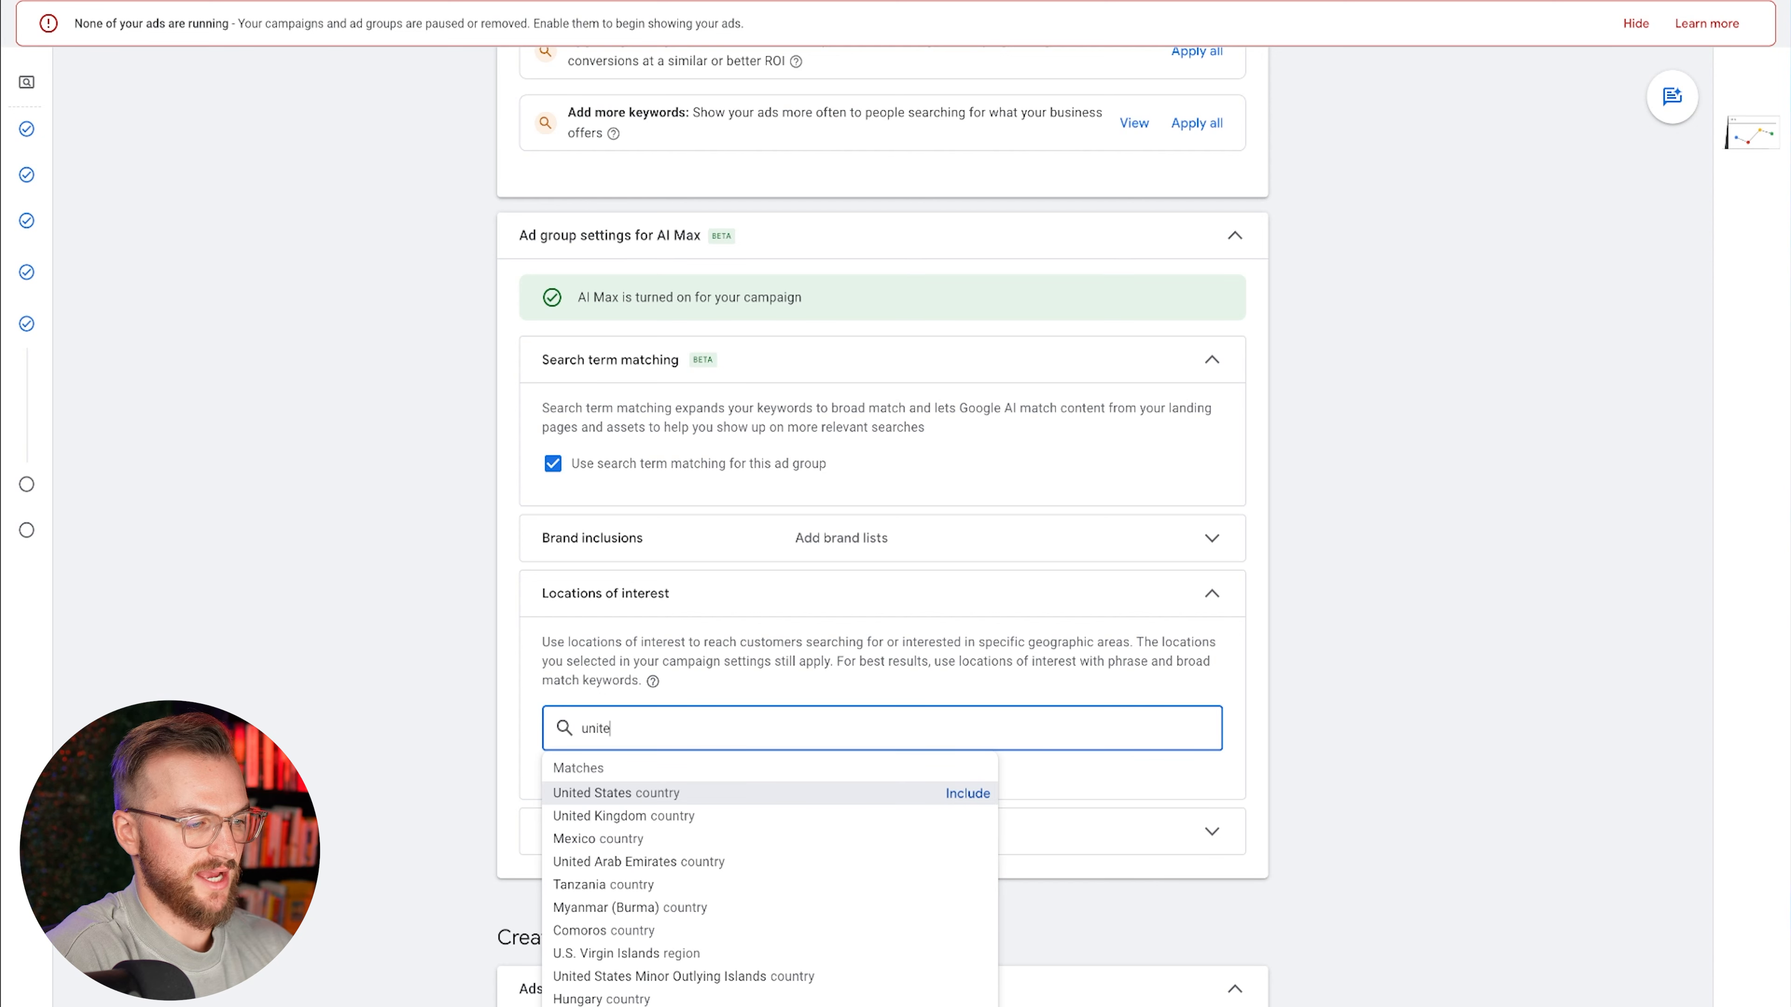
{"action": "left_click", "coordinate": [951, 797]}
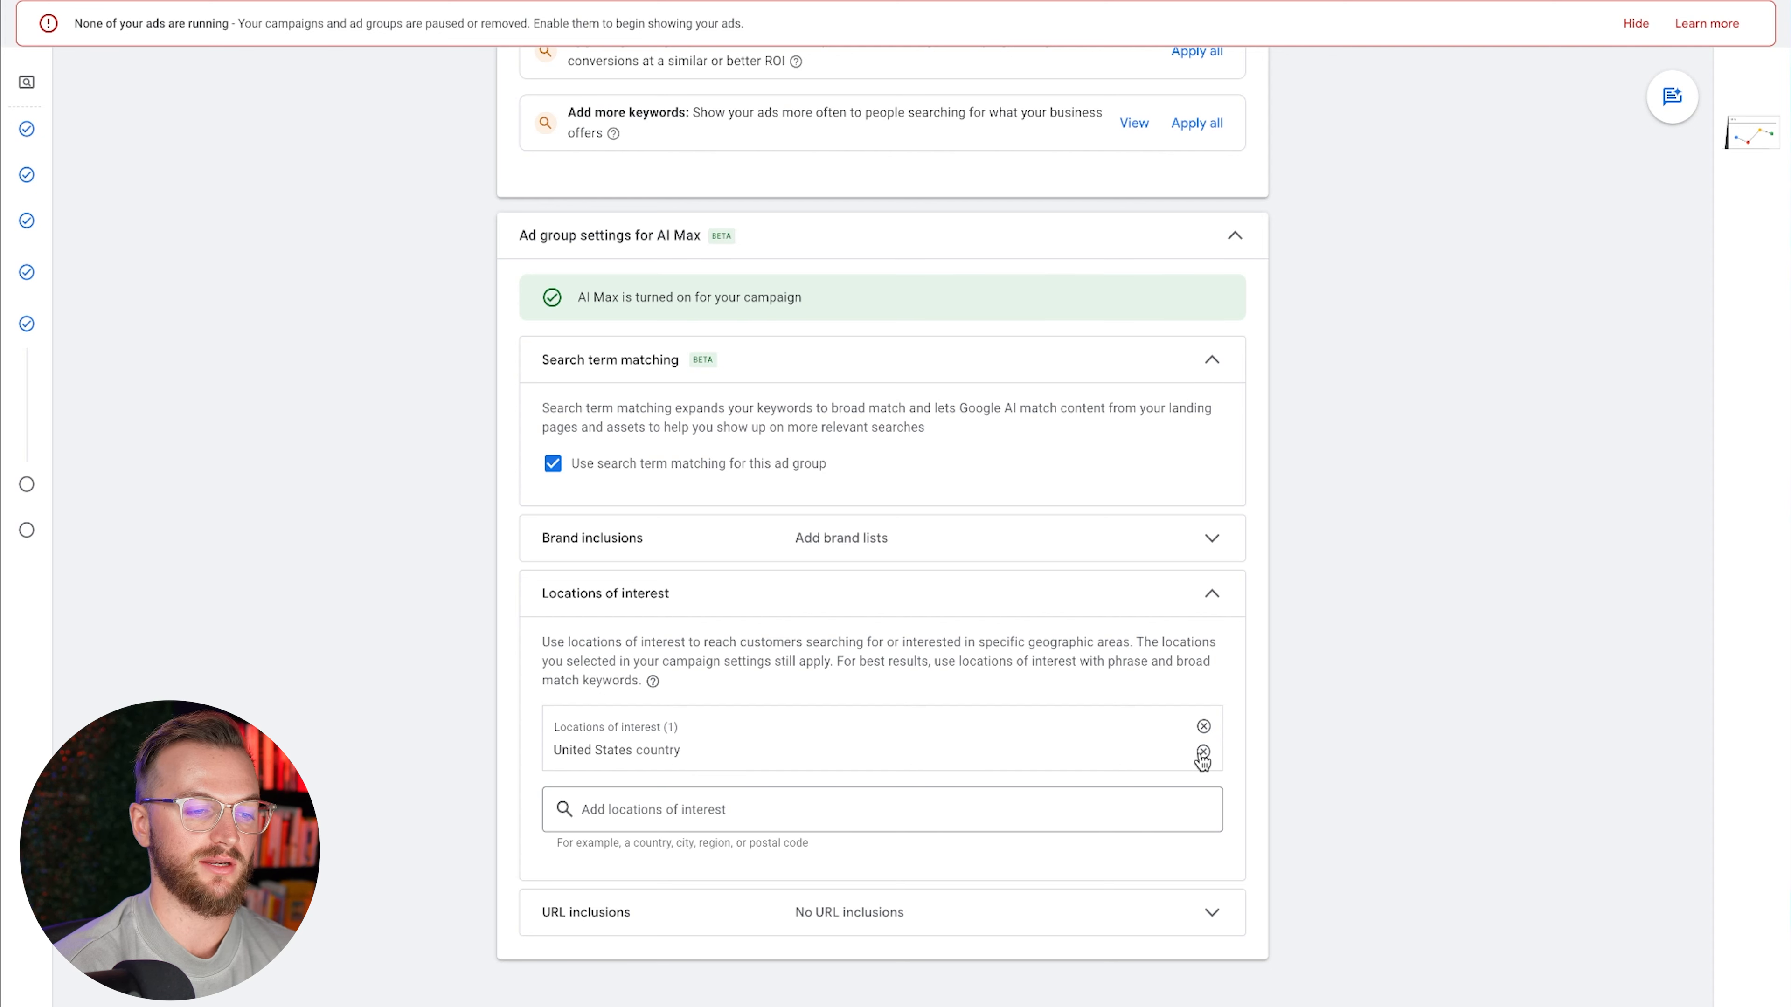
{"action": "left_click", "coordinate": [1202, 752]}
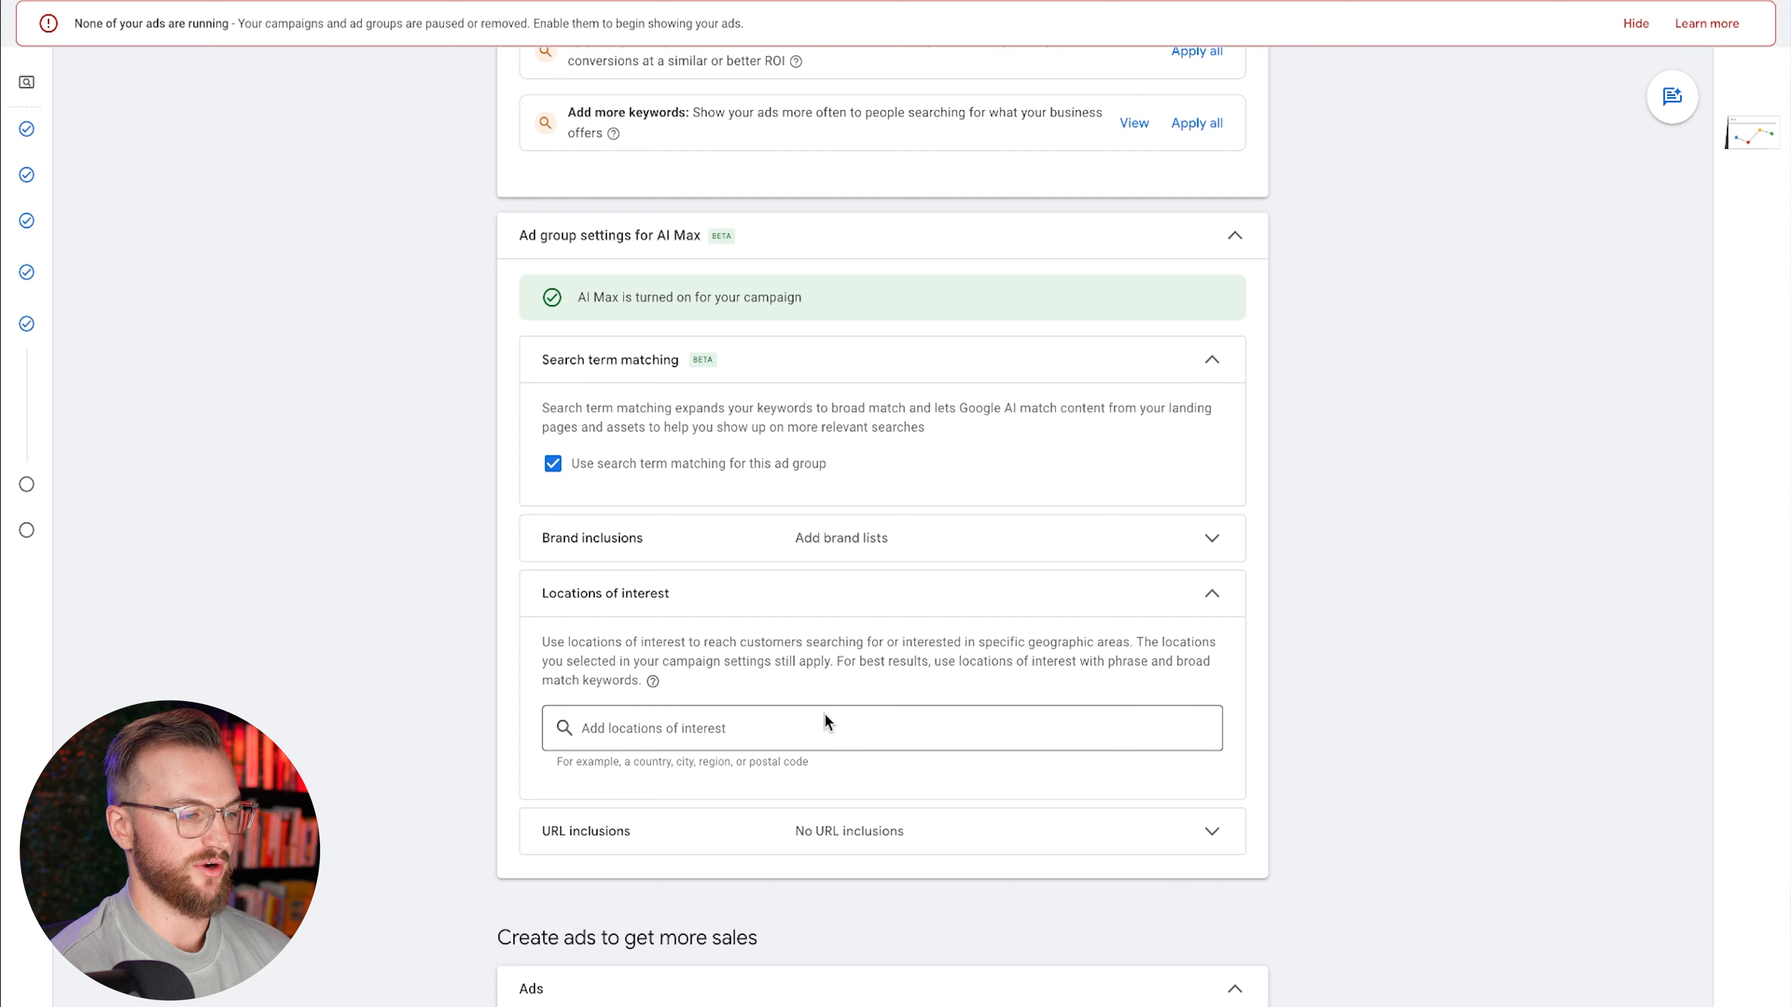
Examine the URL inclusions option and the ad's final URL, display path, generated headlines, descriptions, other assets and preview
{"action": "scroll", "coordinate": [828, 755], "scroll_direction": "down", "scroll_amount": 5}
{"action": "left_click", "coordinate": [910, 388]}
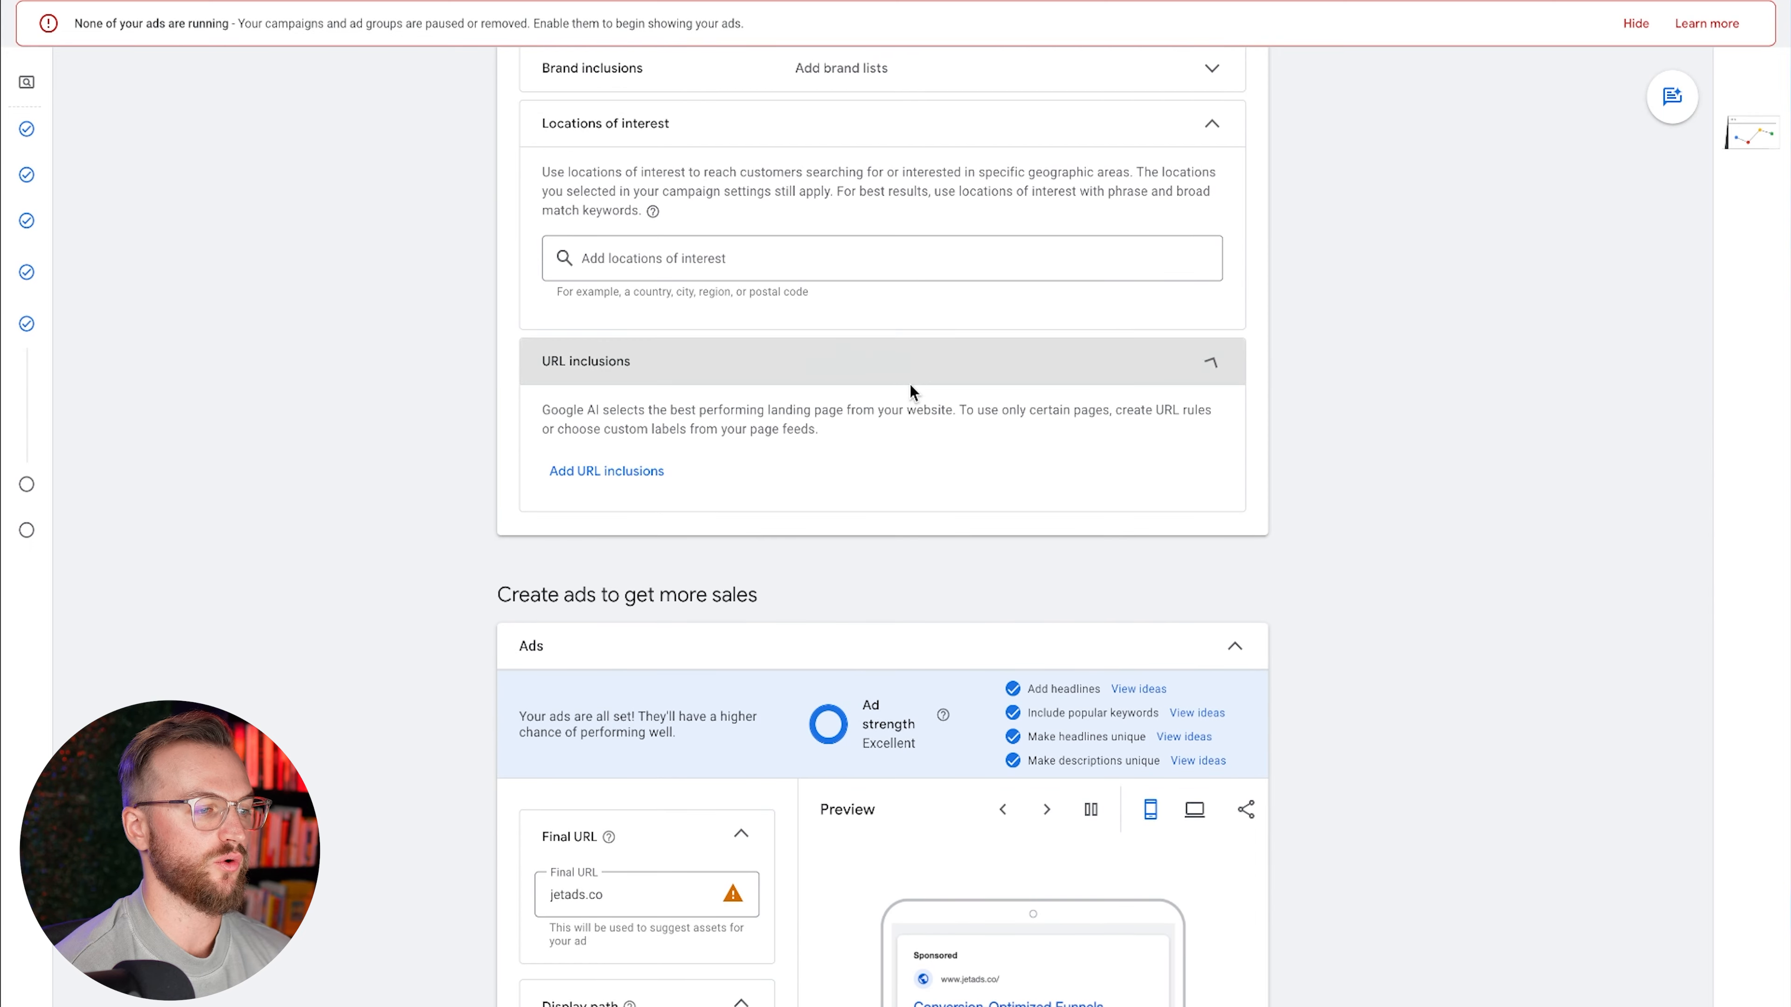
{"action": "scroll", "coordinate": [910, 391], "scroll_direction": "down", "scroll_amount": 5}
{"action": "scroll", "coordinate": [773, 465], "scroll_direction": "down", "scroll_amount": 3}
{"action": "scroll", "coordinate": [752, 470], "scroll_direction": "up", "scroll_amount": 3}
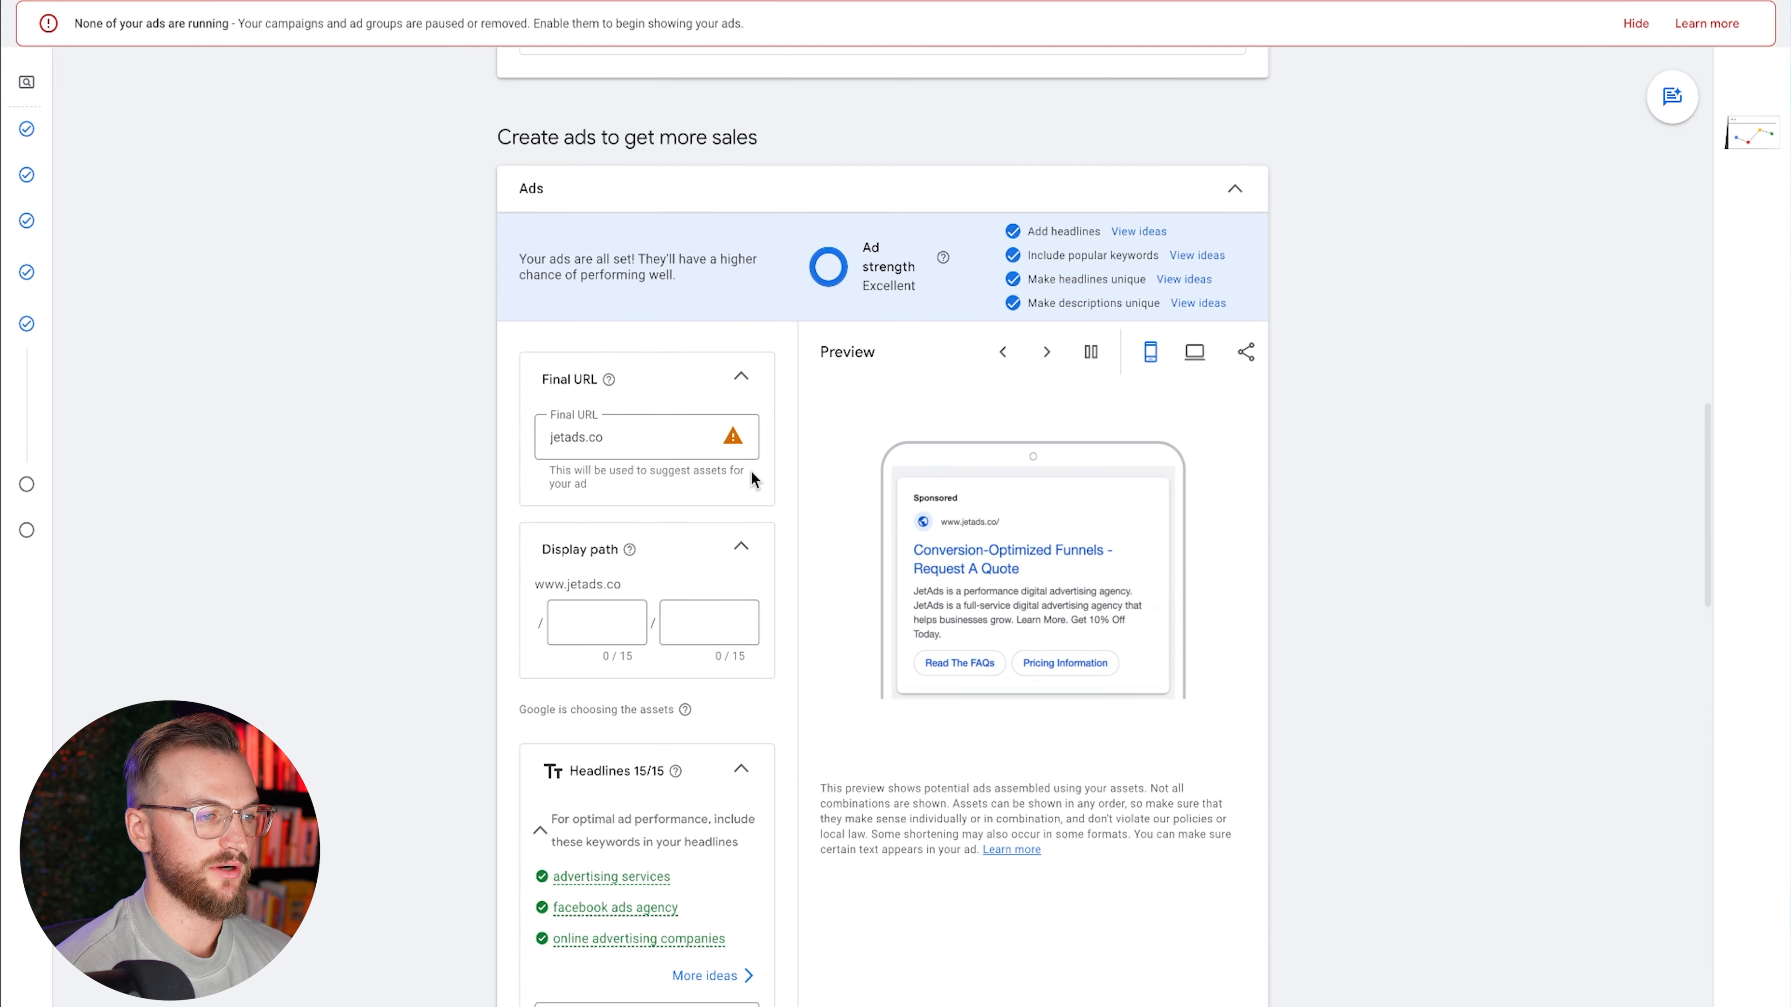
{"action": "scroll", "coordinate": [752, 471], "scroll_direction": "down", "scroll_amount": 18}
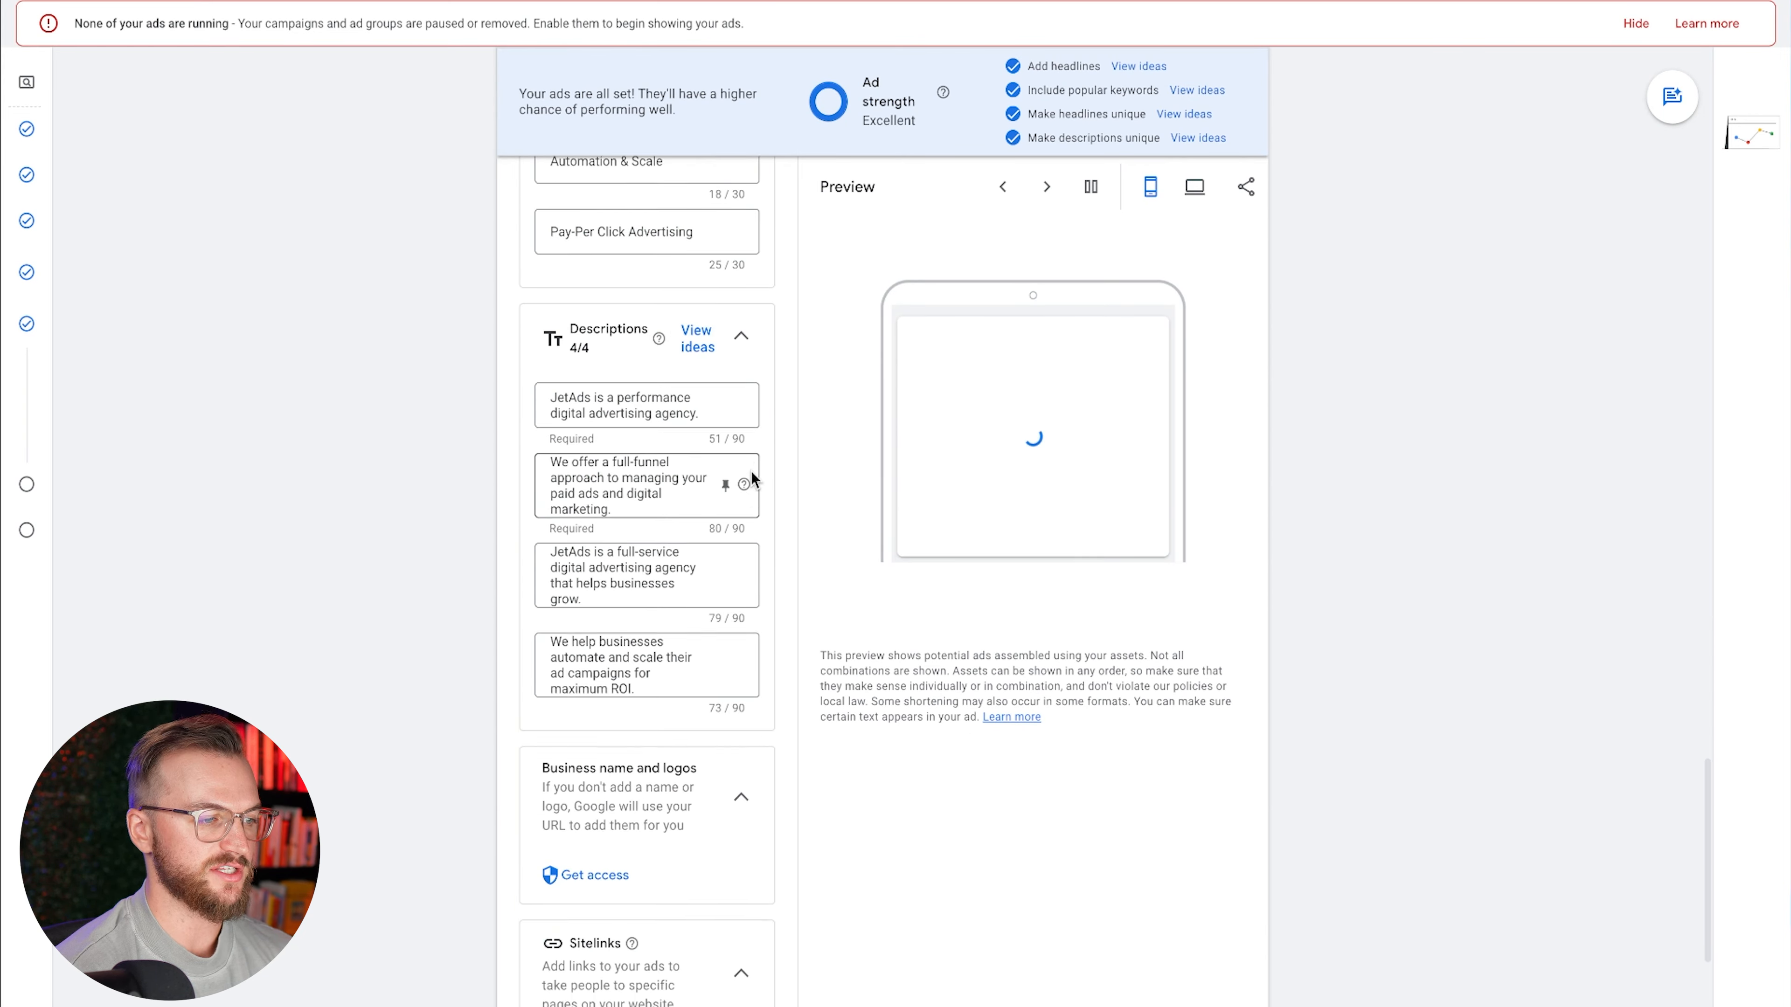
{"action": "scroll", "coordinate": [752, 470], "scroll_direction": "down", "scroll_amount": 3}
{"action": "scroll", "coordinate": [752, 470], "scroll_direction": "up", "scroll_amount": 15}
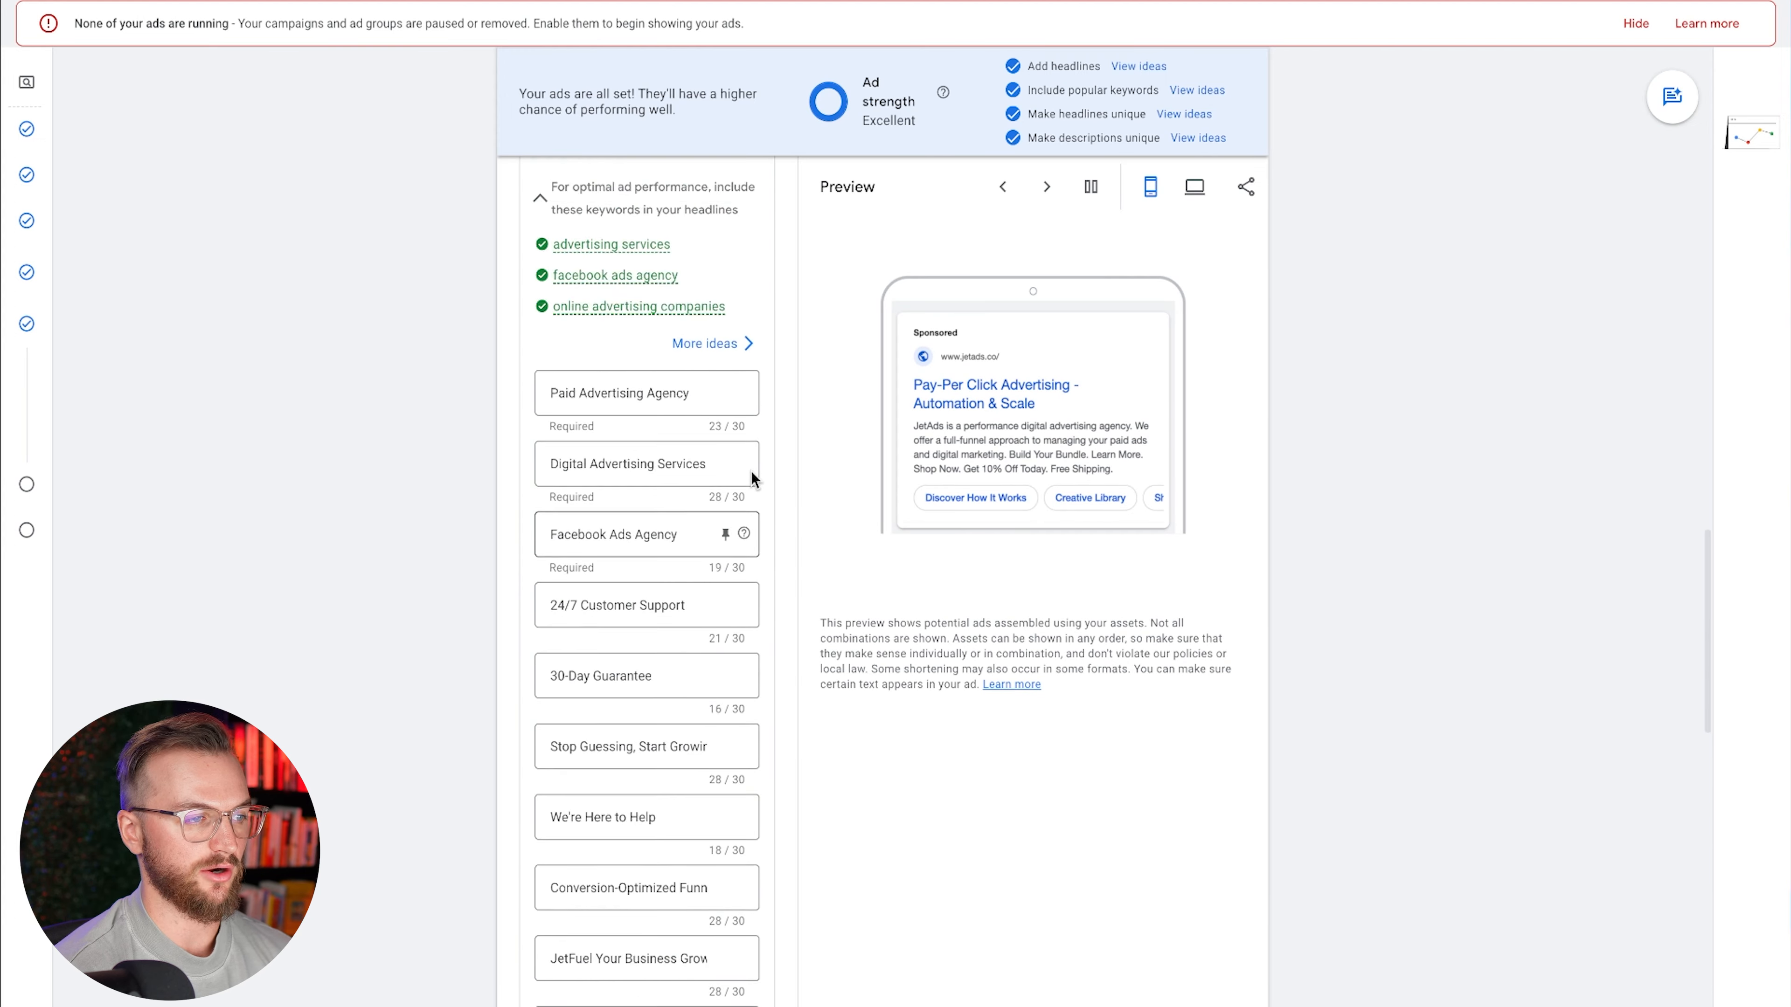
{"action": "scroll", "coordinate": [751, 478], "scroll_direction": "up", "scroll_amount": 6}
{"action": "scroll", "coordinate": [744, 472], "scroll_direction": "down", "scroll_amount": 5}
{"action": "scroll", "coordinate": [739, 494], "scroll_direction": "down", "scroll_amount": 15}
{"action": "scroll", "coordinate": [737, 553], "scroll_direction": "down", "scroll_amount": 4}
{"action": "scroll", "coordinate": [735, 550], "scroll_direction": "up", "scroll_amount": 12}
{"action": "scroll", "coordinate": [736, 517], "scroll_direction": "up", "scroll_amount": 4}
Keep the recommended average daily budget of CA$68.97 and publish the campaign
{"action": "scroll", "coordinate": [735, 519], "scroll_direction": "down", "scroll_amount": 14}
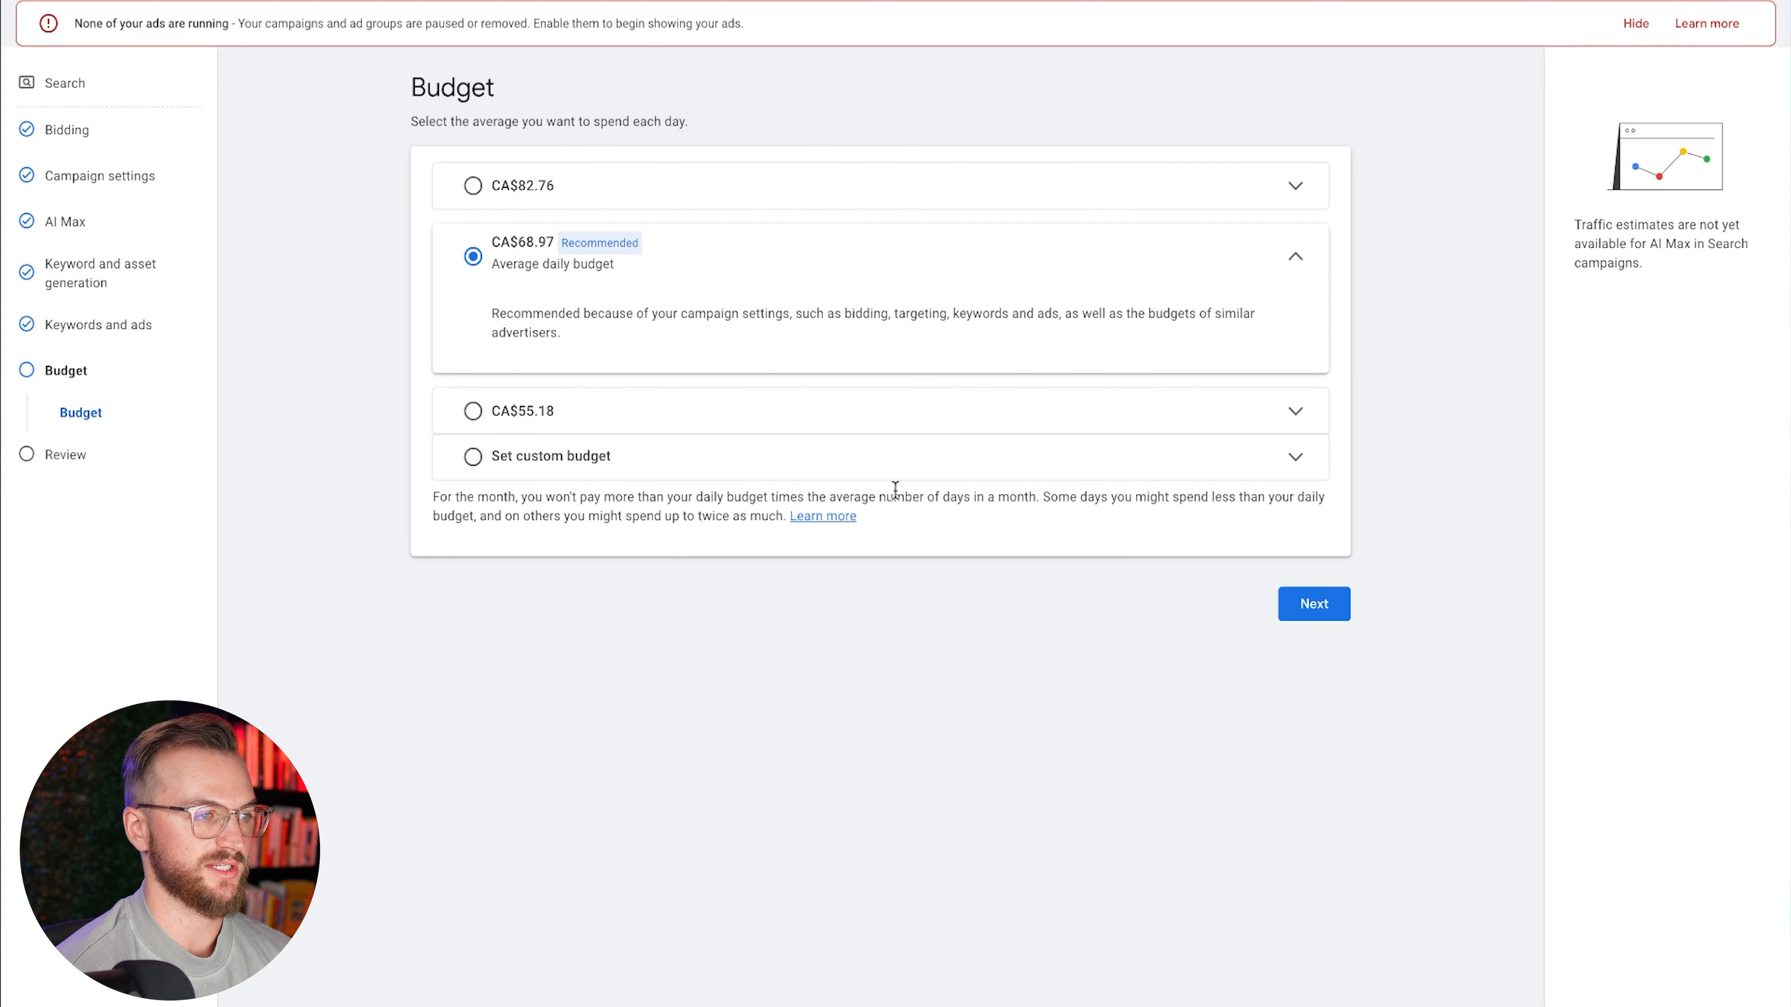
{"action": "left_click", "coordinate": [1301, 612]}
{"action": "scroll", "coordinate": [1307, 591], "scroll_direction": "down", "scroll_amount": 10}
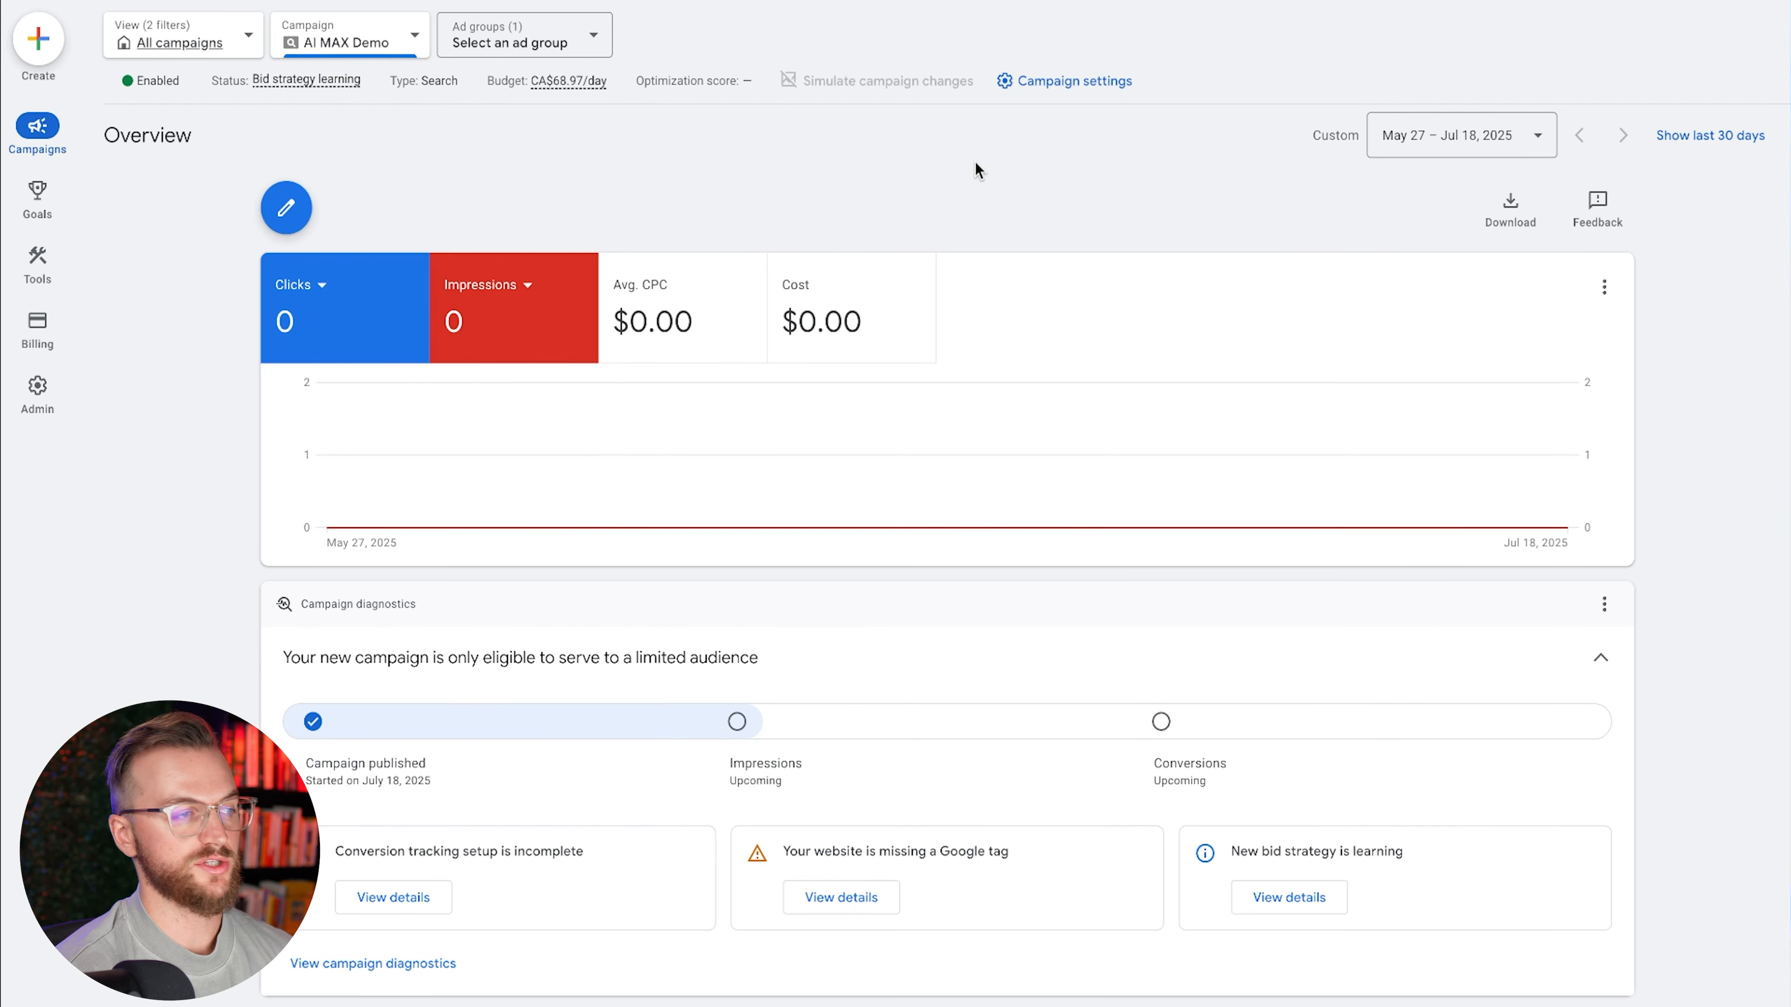
Turn off AI Max optimization in the AI MAX Demo campaign's settings after reviewing the features that would be lost
{"action": "left_click", "coordinate": [1057, 80]}
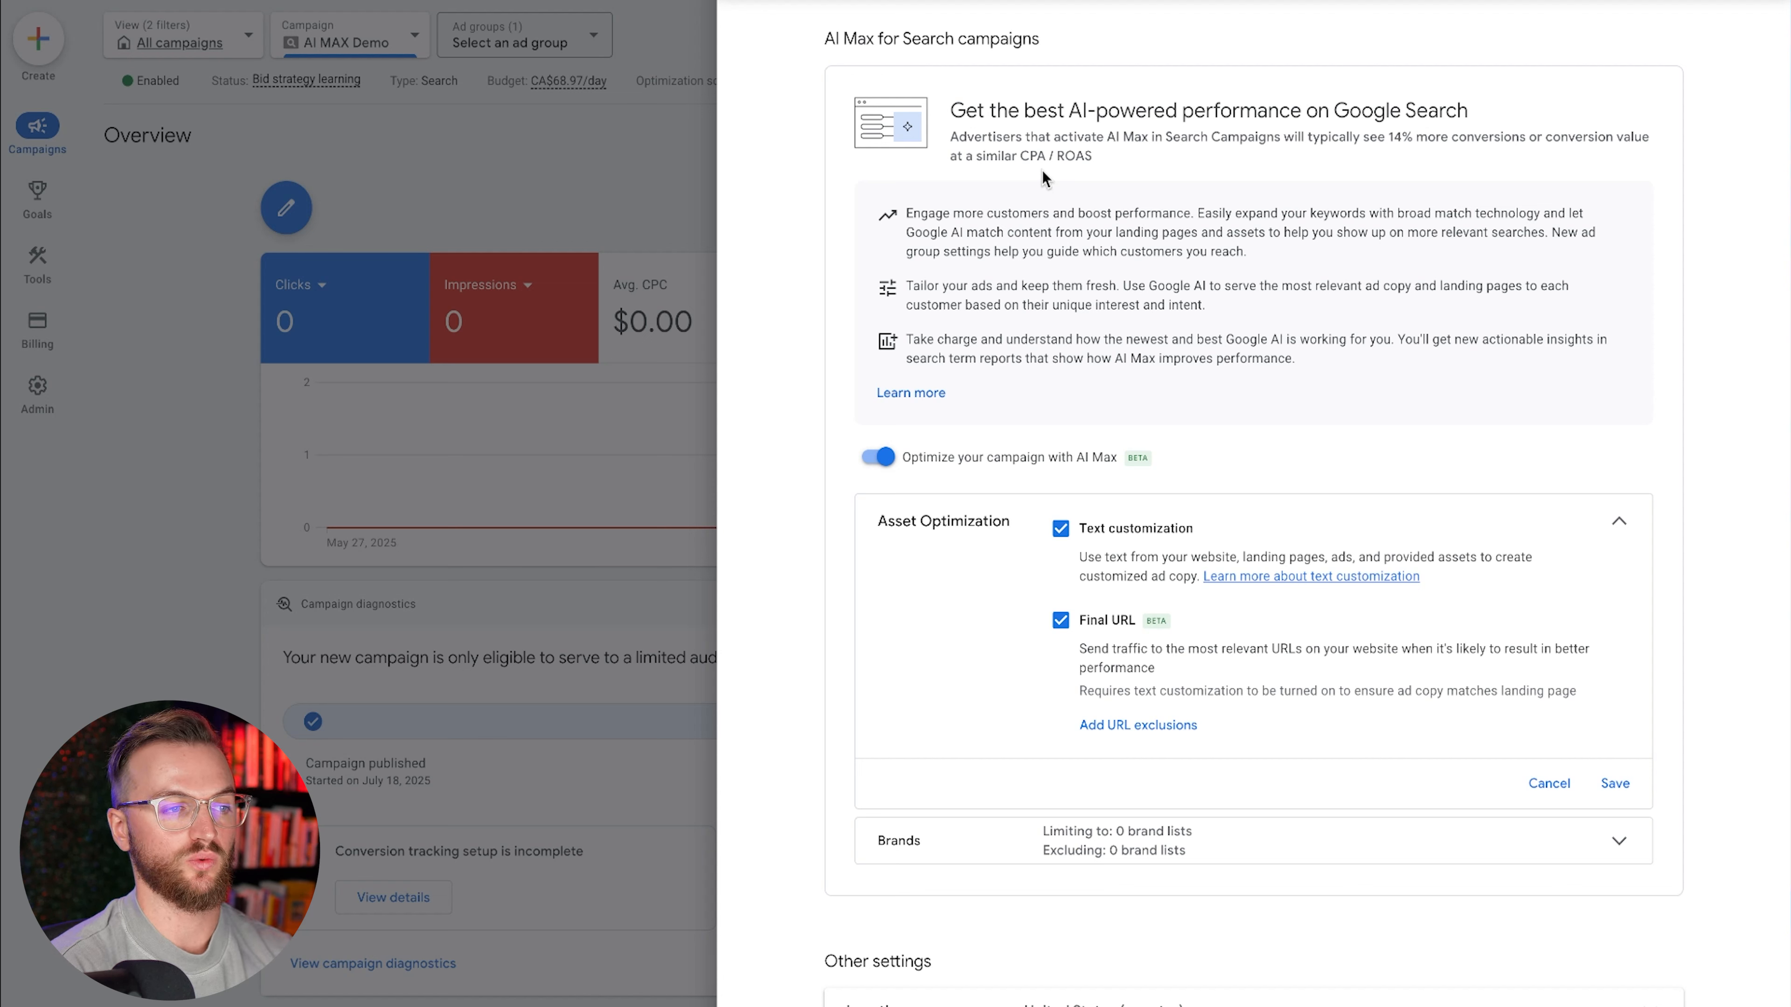
{"action": "left_click", "coordinate": [879, 458]}
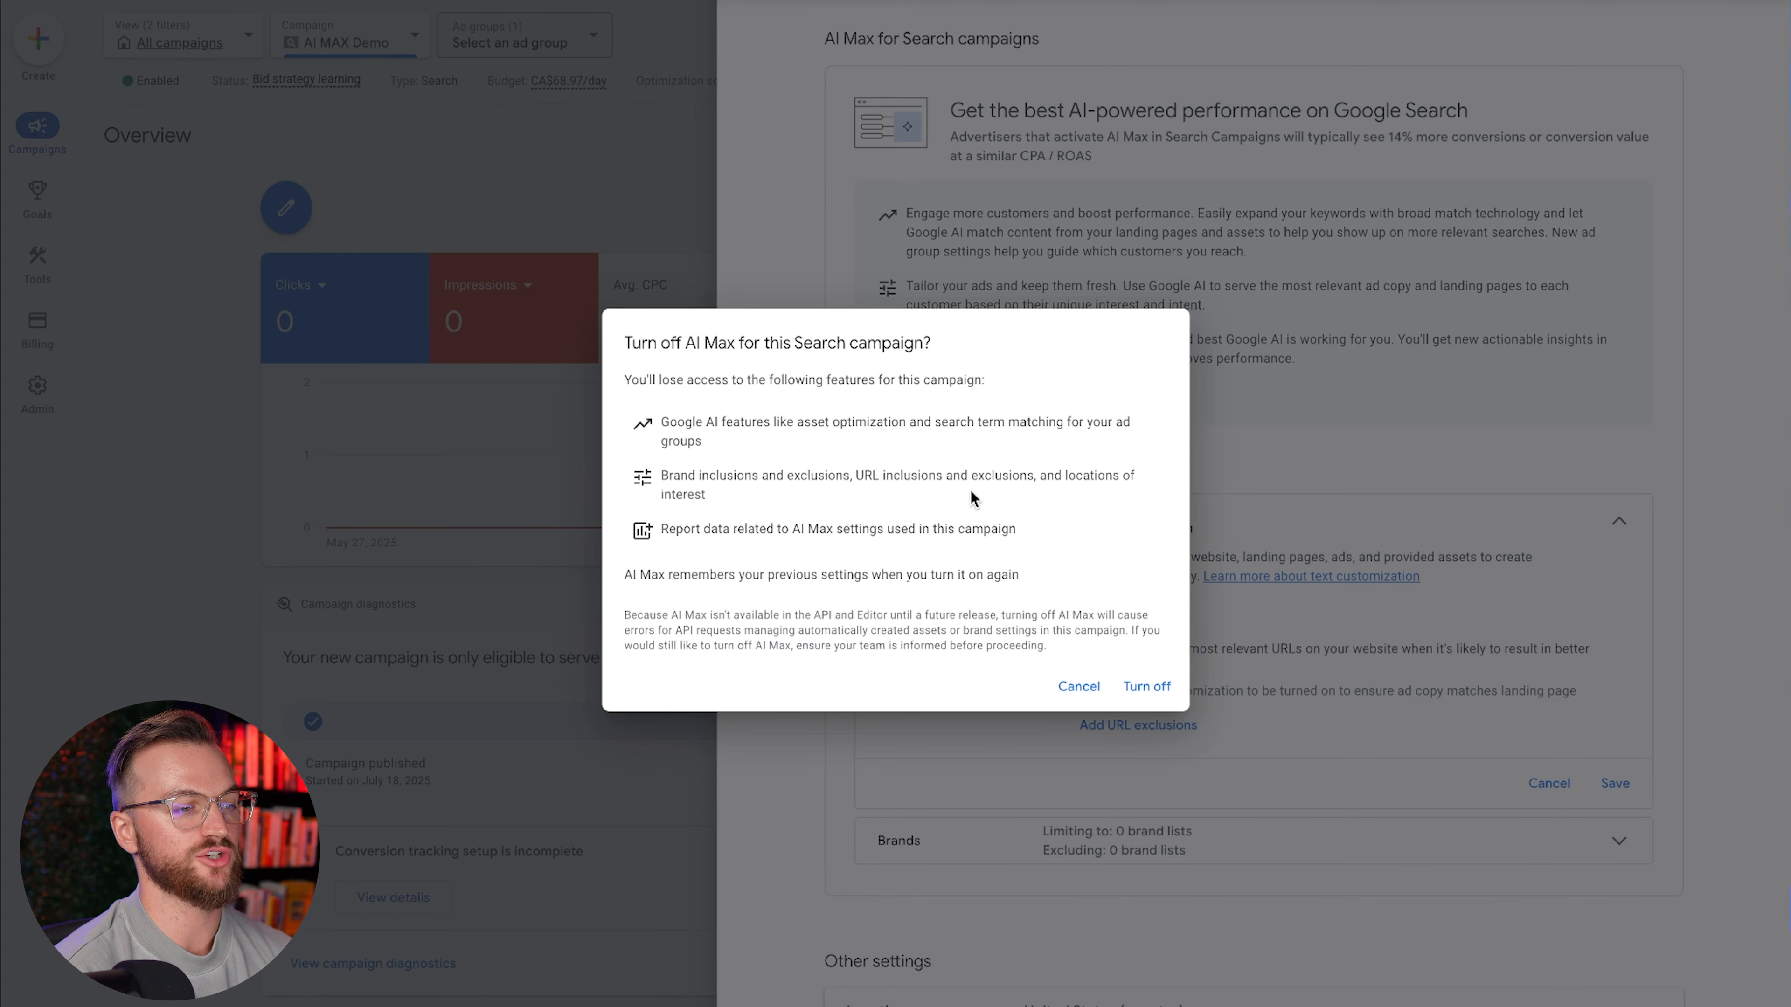
{"action": "left_click_drag", "start_coordinate": [1017, 575], "coordinate": [558, 391]}
{"action": "left_click", "coordinate": [836, 535]}
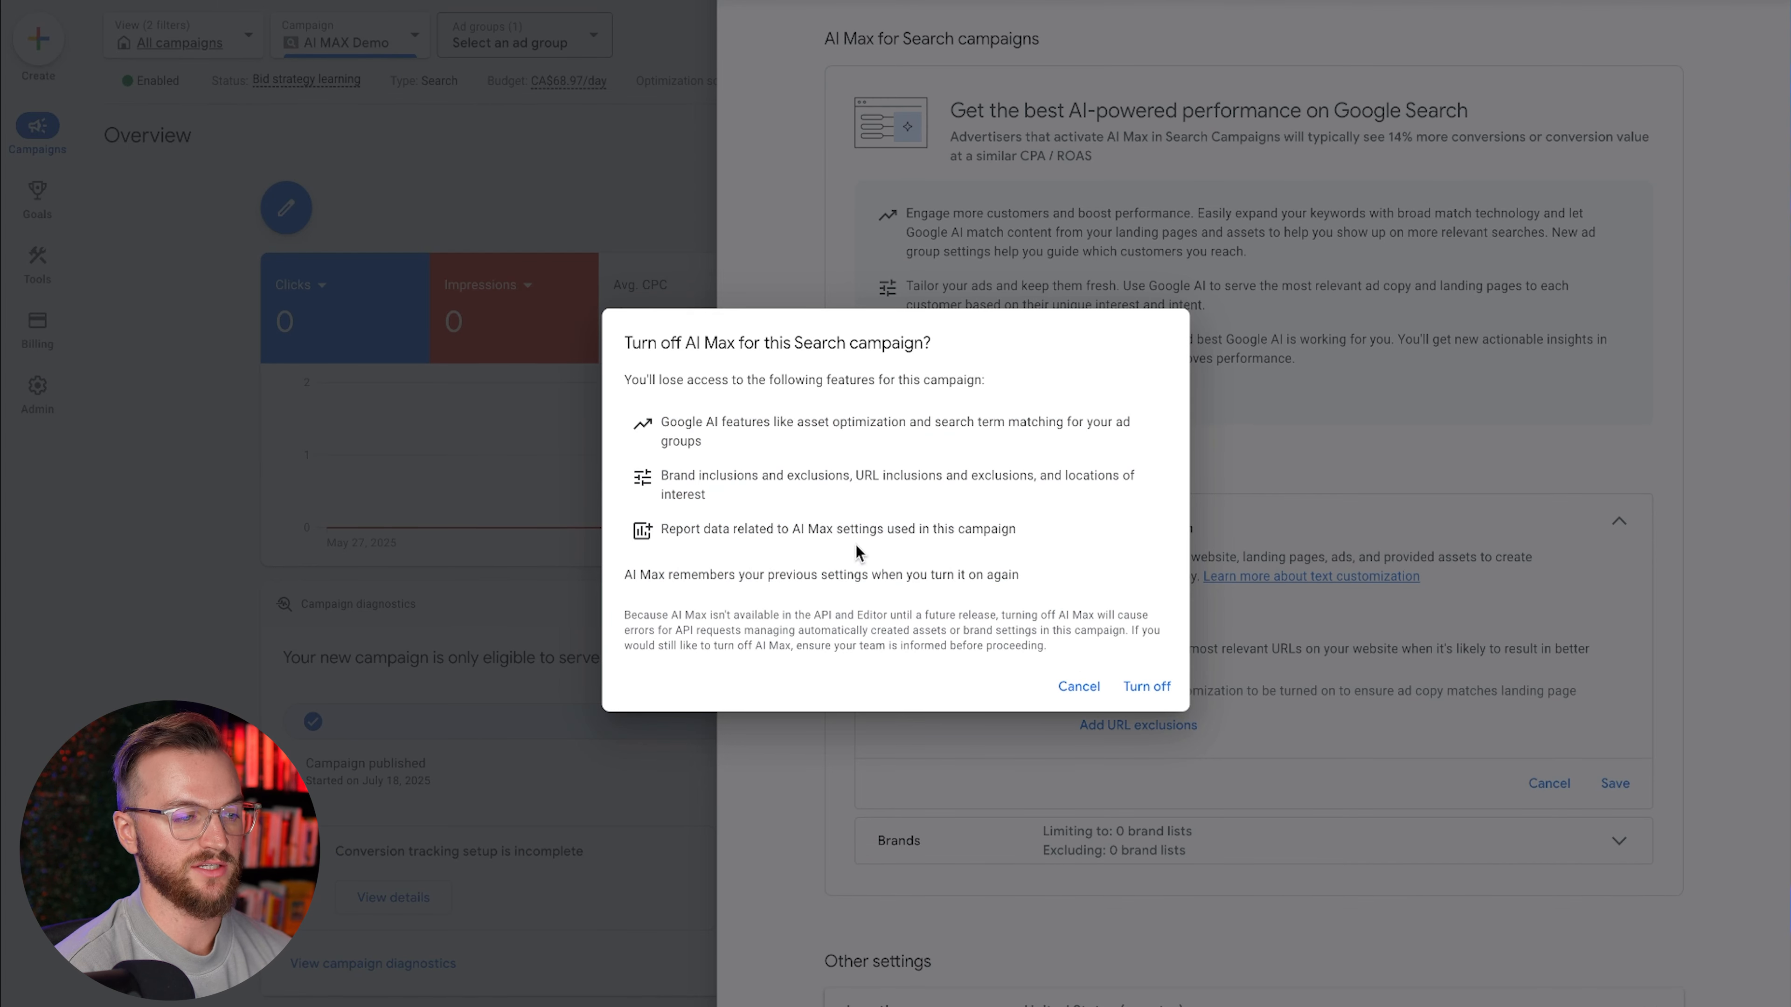
{"action": "left_click", "coordinate": [1142, 687]}
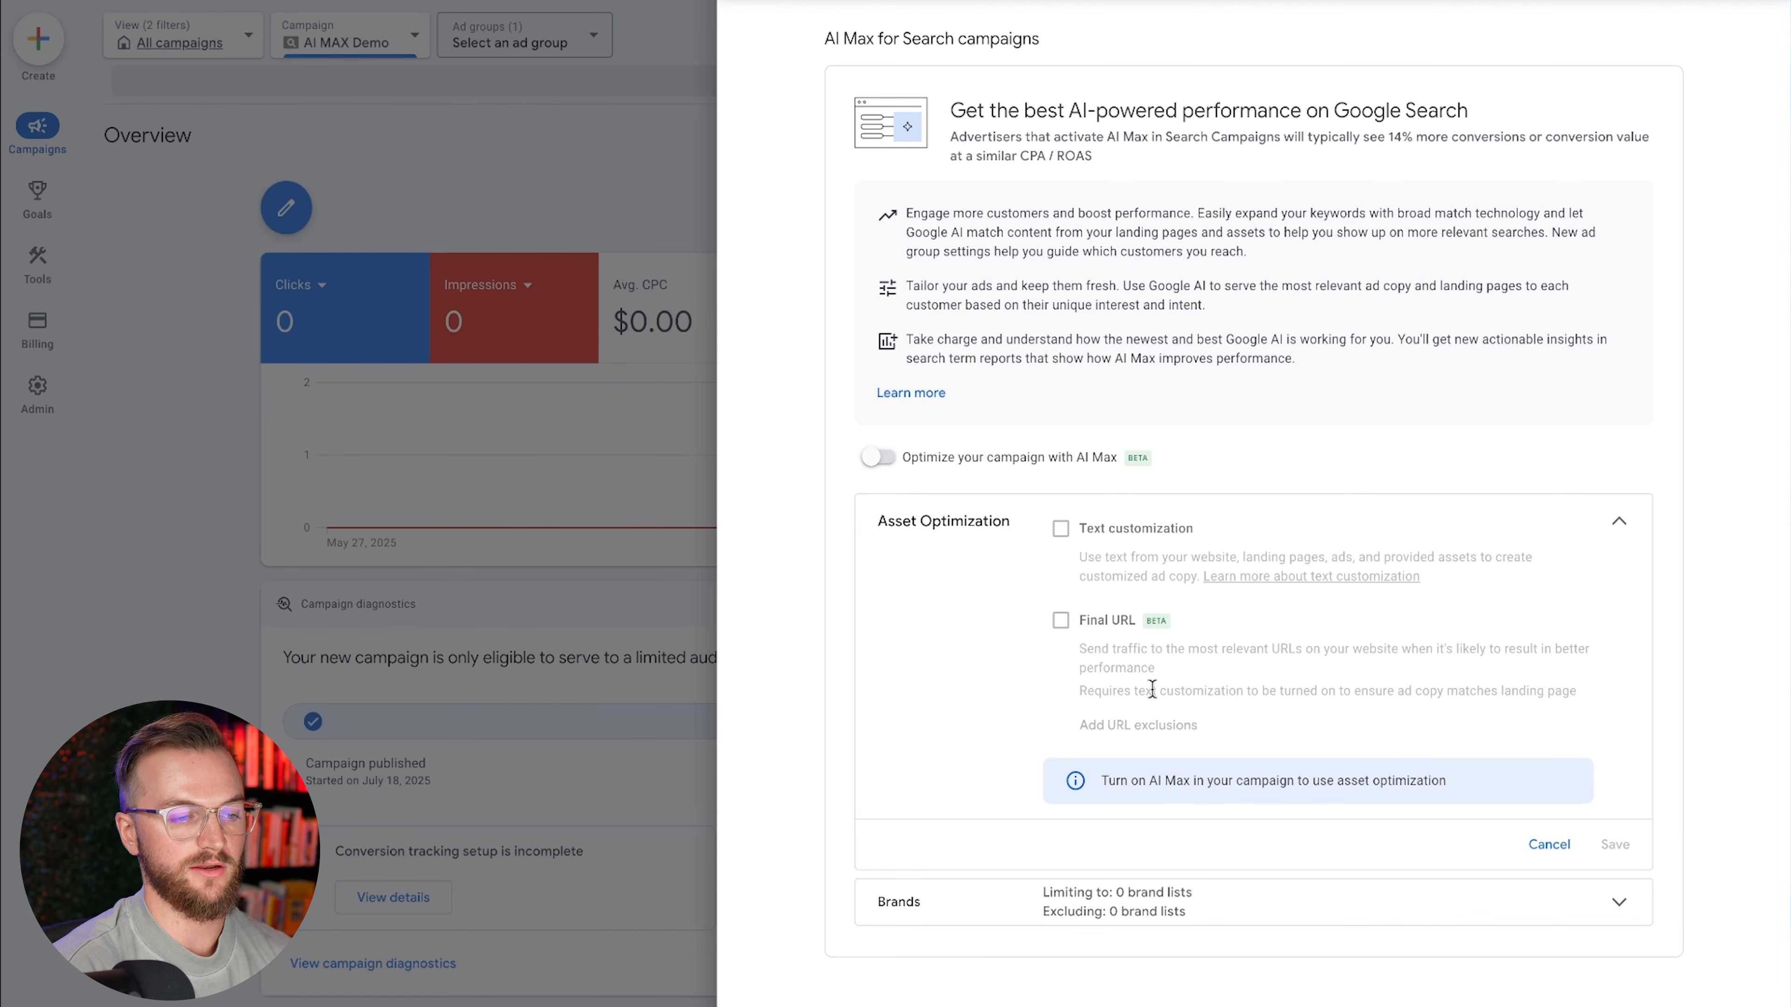